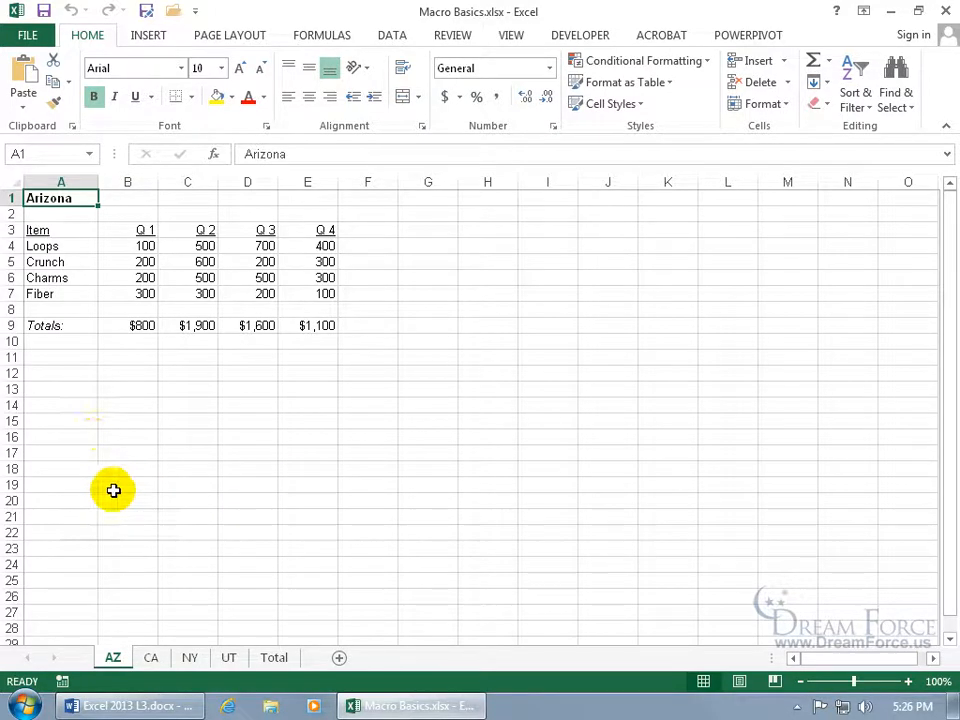
View the CA worksheet's data layout and return to the AZ worksheet
left_click(152, 657)
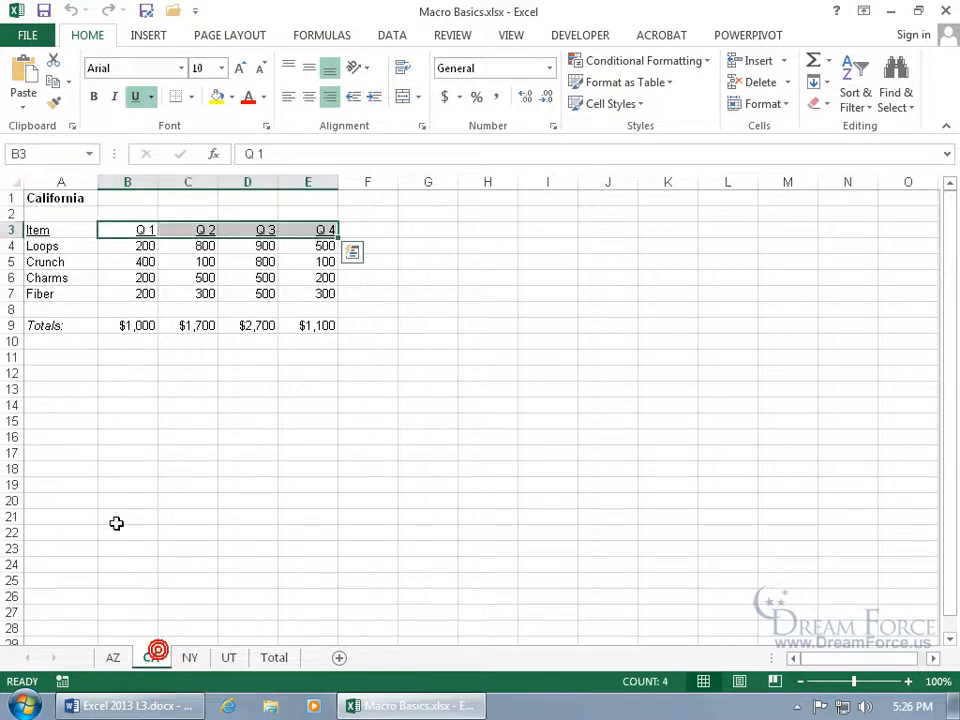
left_click(117, 658)
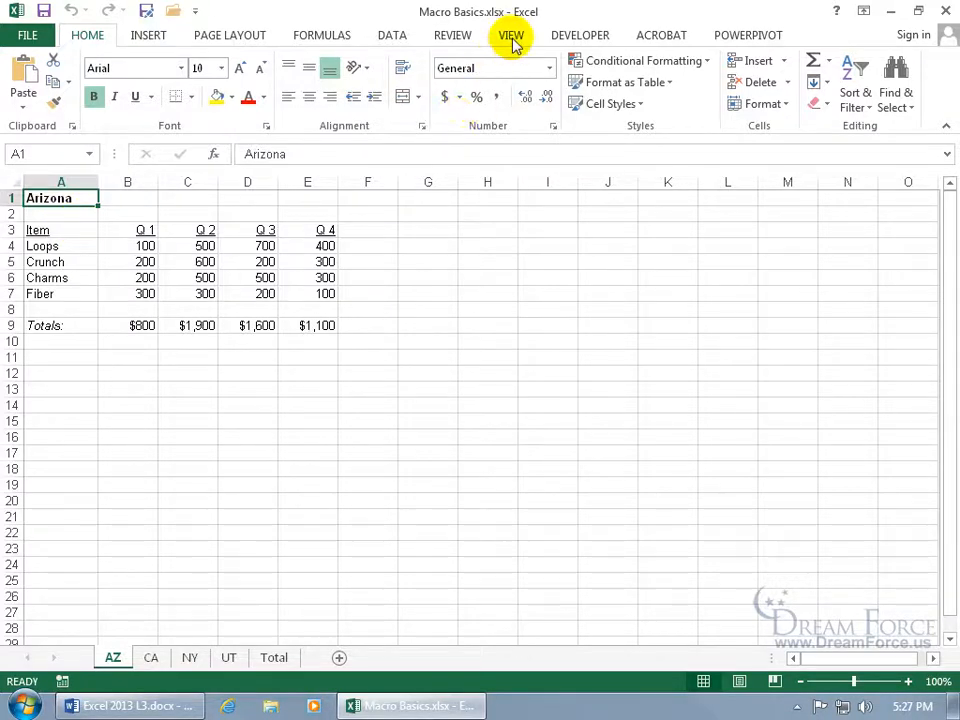
Look over the available Record Macro commands without starting a recording
left_click(511, 37)
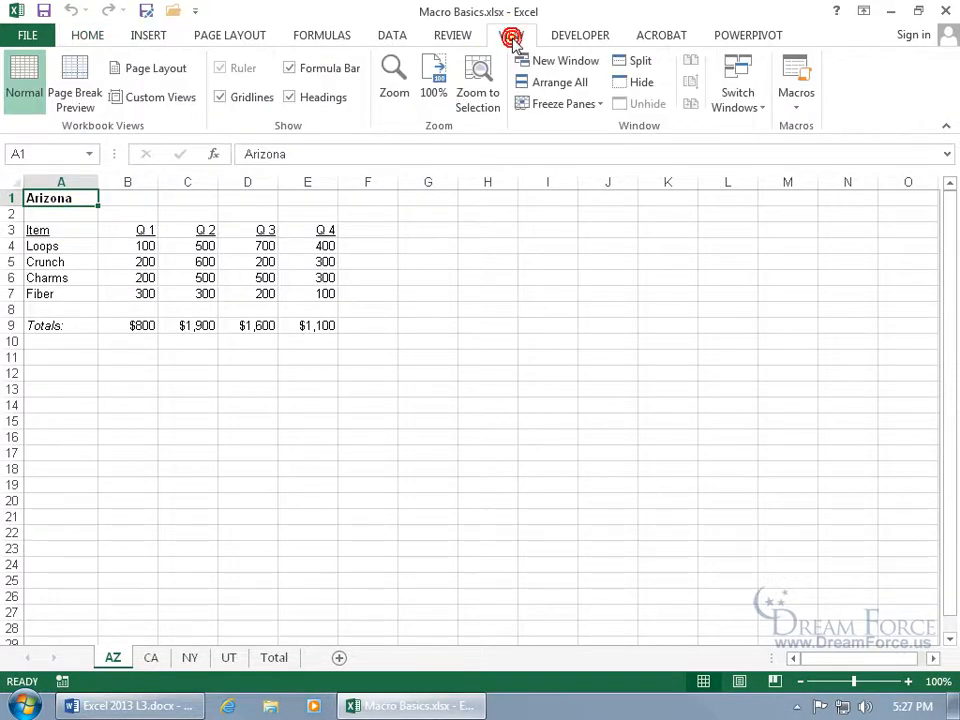
left_click(798, 106)
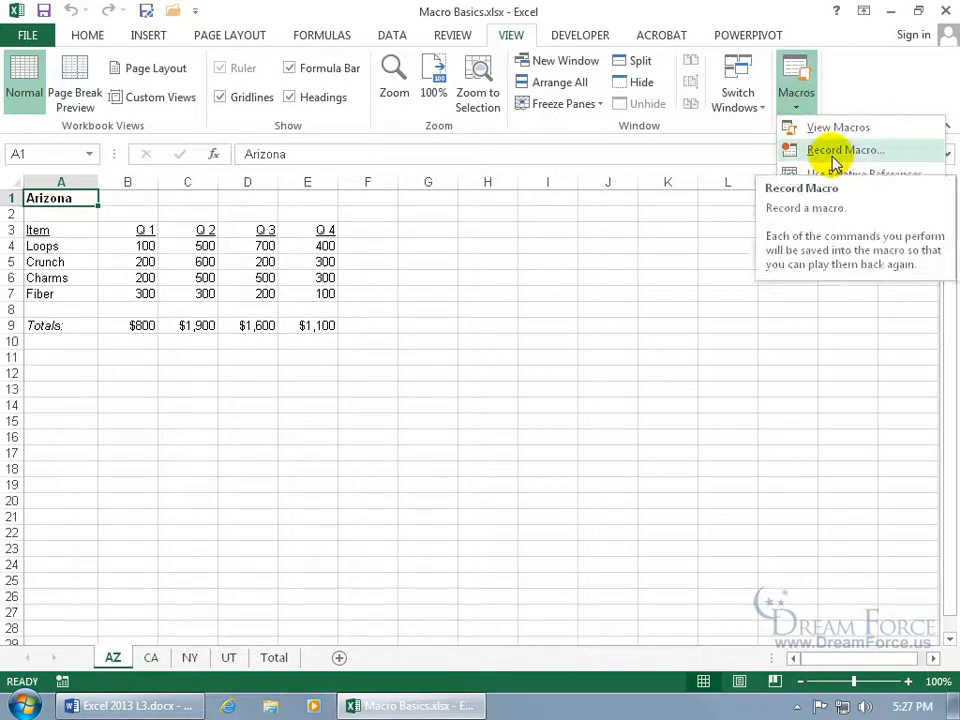
left_click(585, 36)
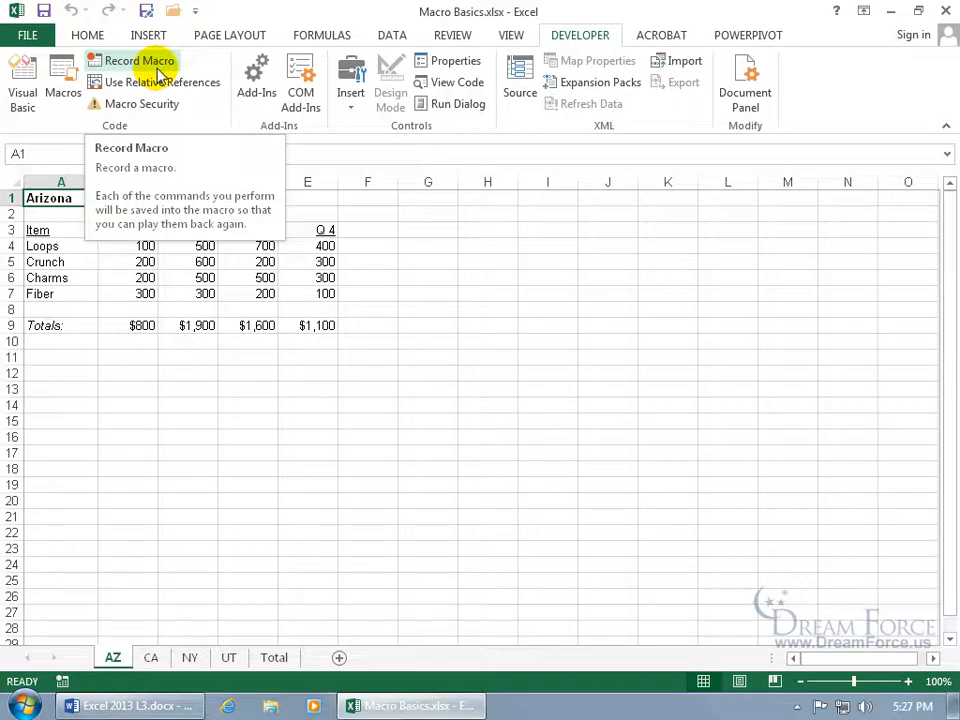
Check the ribbon customization for the Developer entry and the status bar options for Macro Recording, leaving both unchanged
right_click(207, 64)
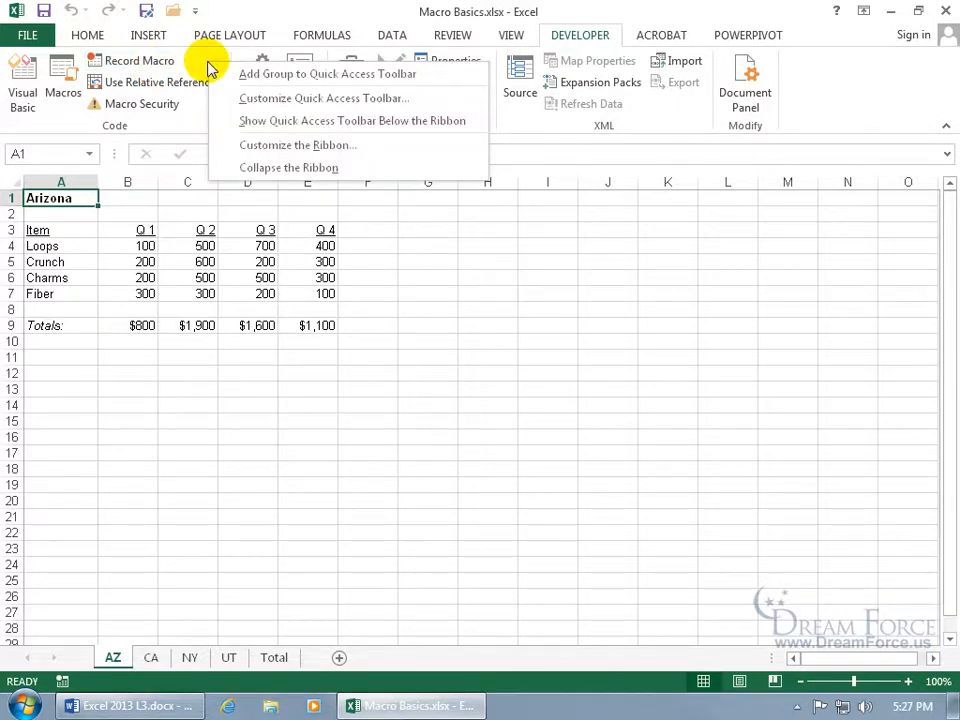
left_click(257, 146)
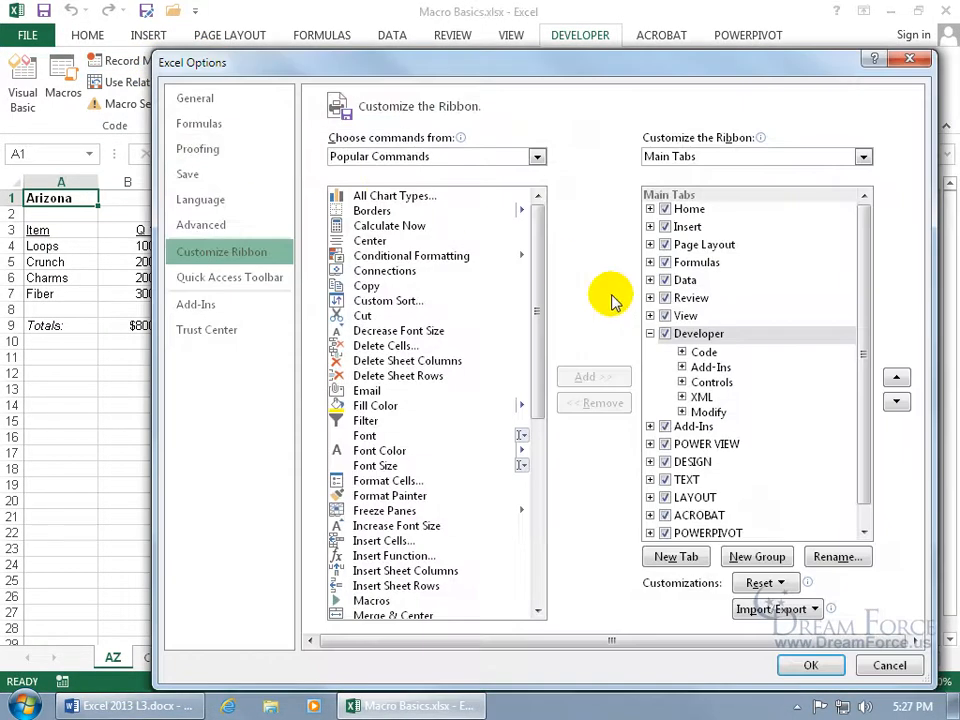
left_click(889, 667)
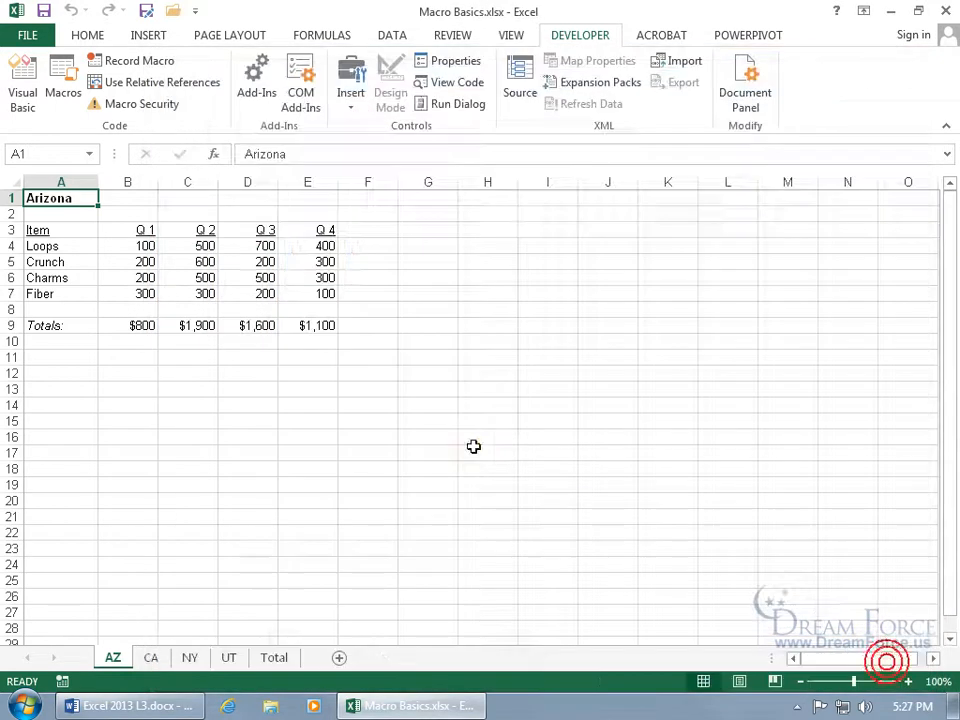
right_click(93, 688)
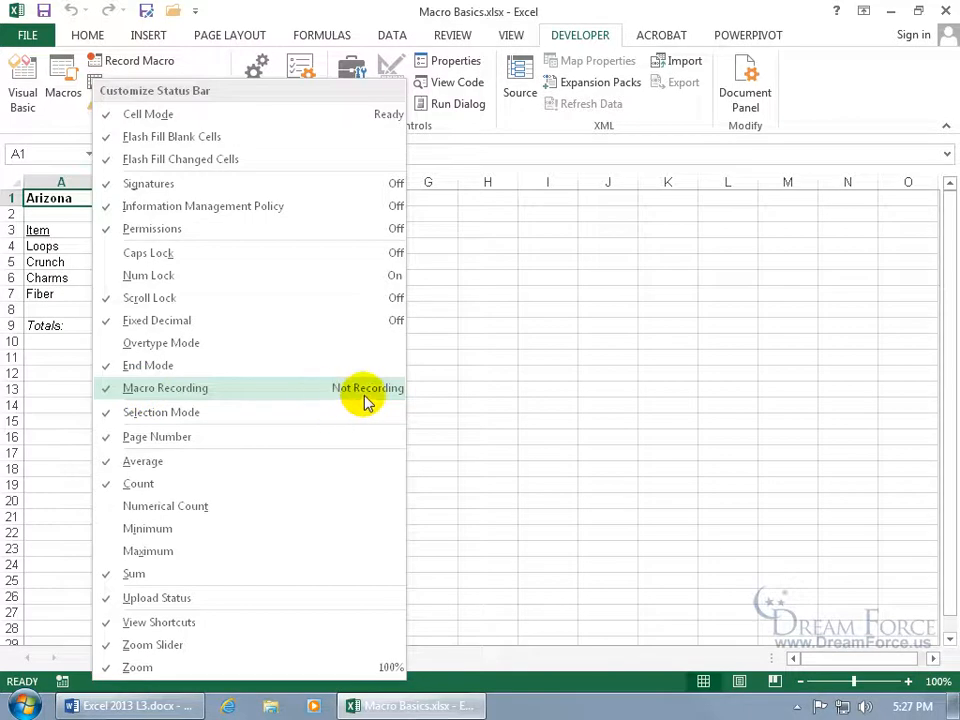
left_click(81, 685)
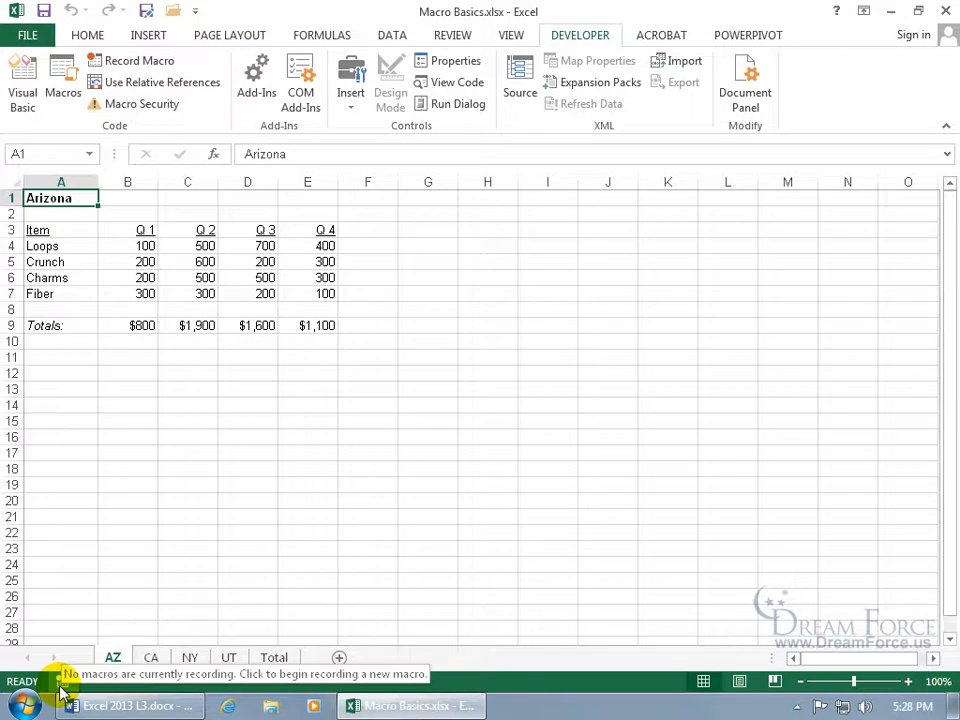
Set up a new macro recording named Format_Titles with Ctrl+Shift+M as its assigned shortcut
left_click(62, 683)
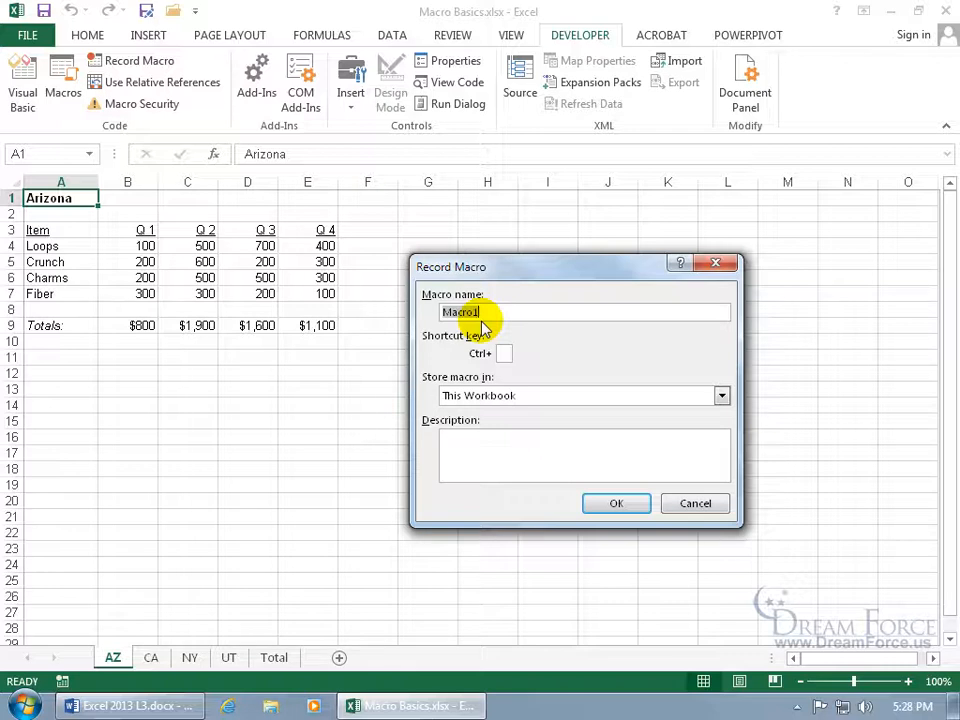
type("Format_Titles")
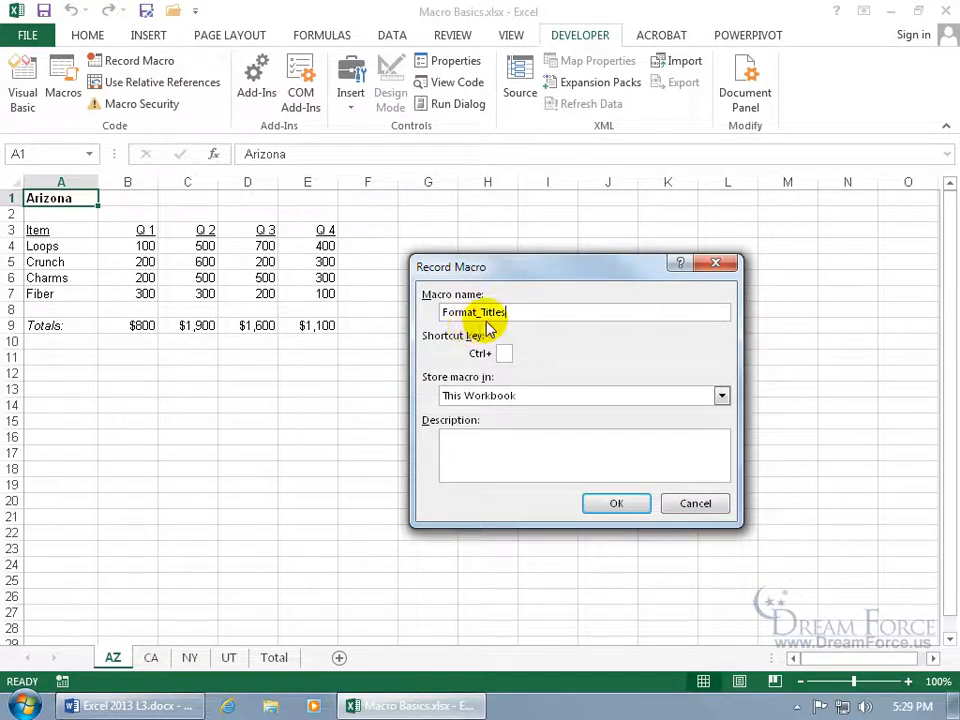
key("BackSpace")
type("_")
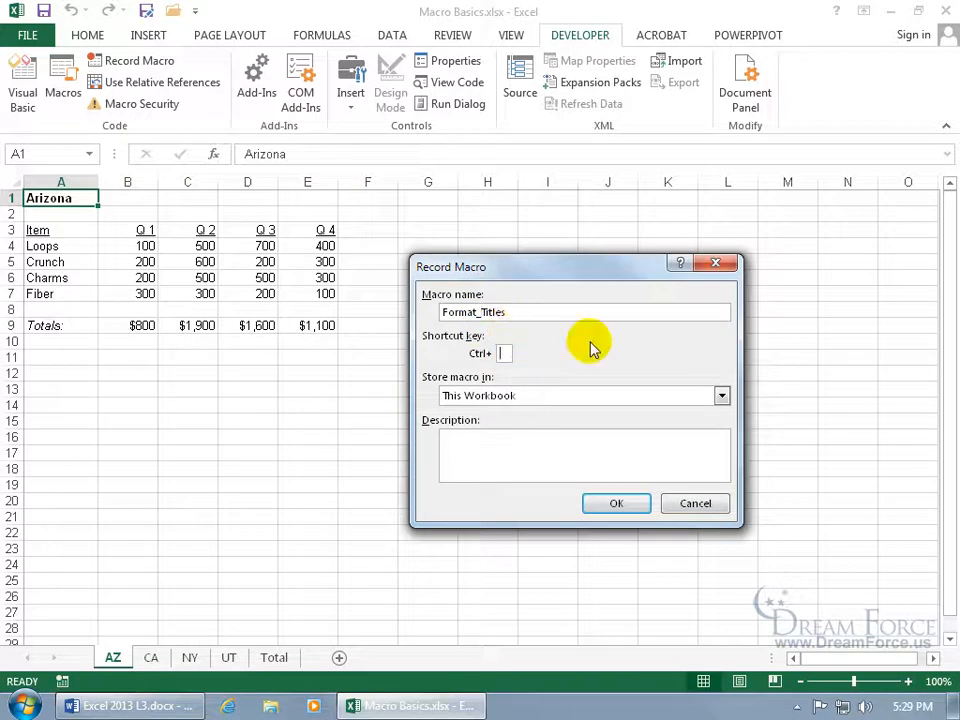
type("m")
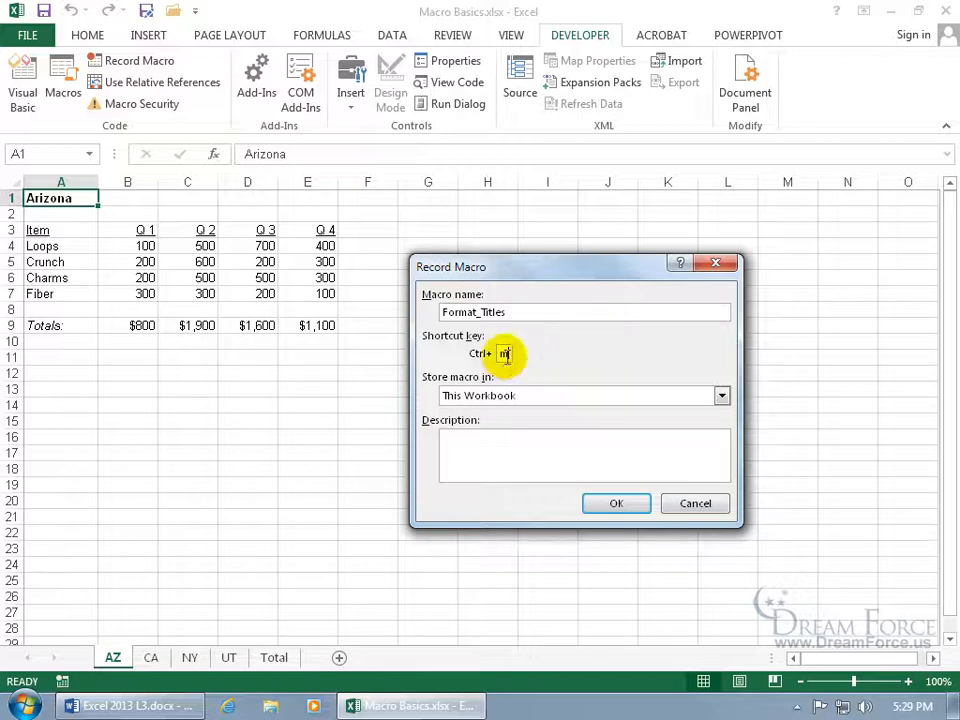
key("BackSpace")
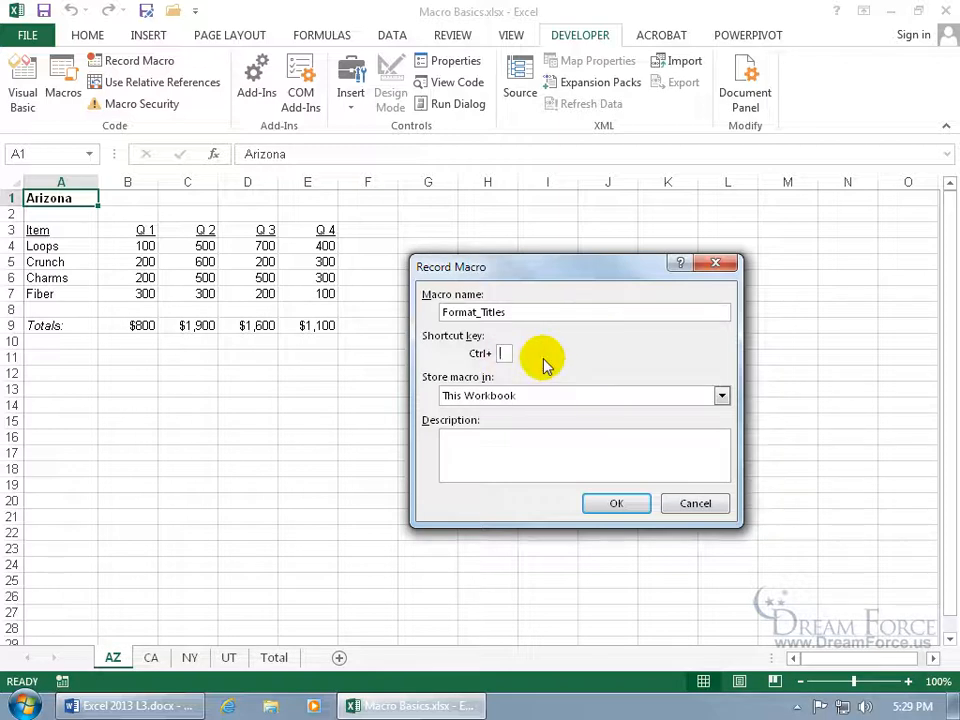
type("M")
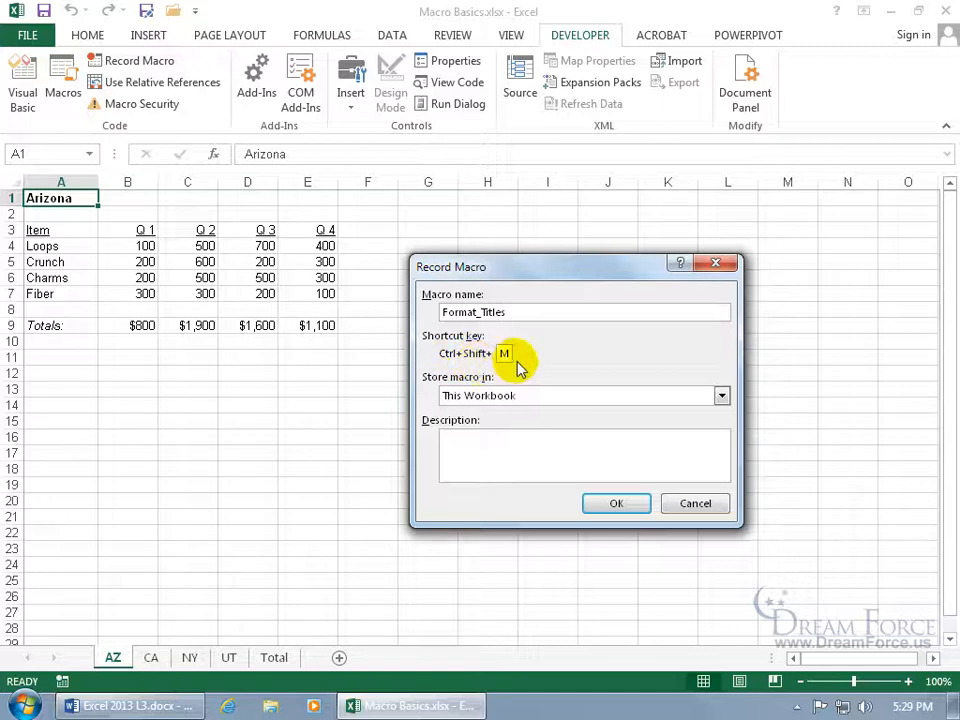
Store the macro in This Workbook, enter the description "Applying formats to titles of worksheets." and start recording
left_click(530, 398)
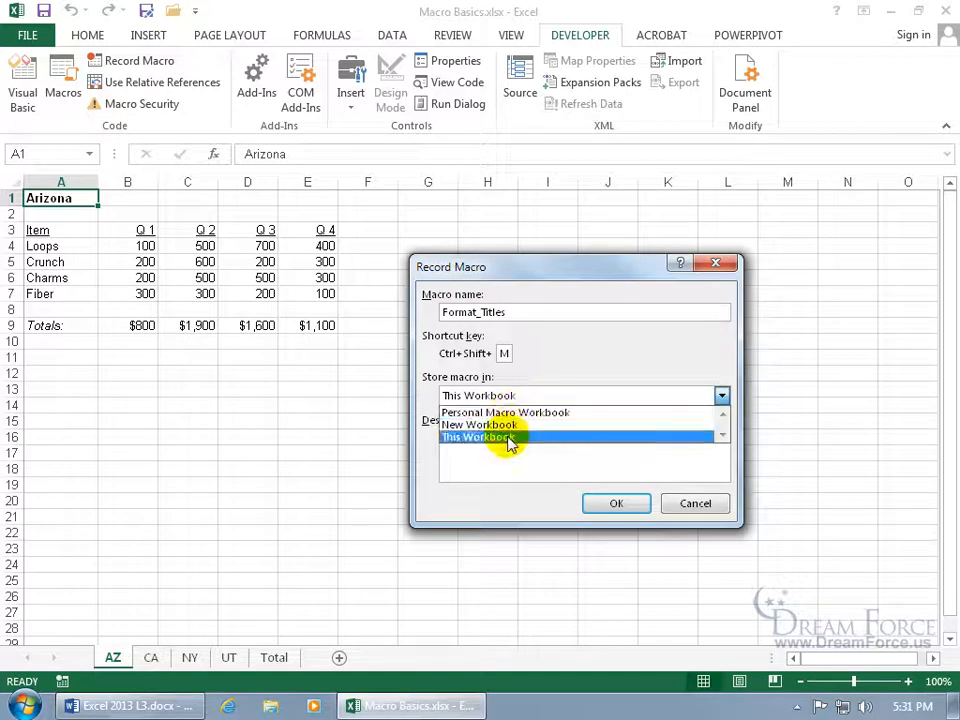
left_click(508, 437)
left_click(529, 439)
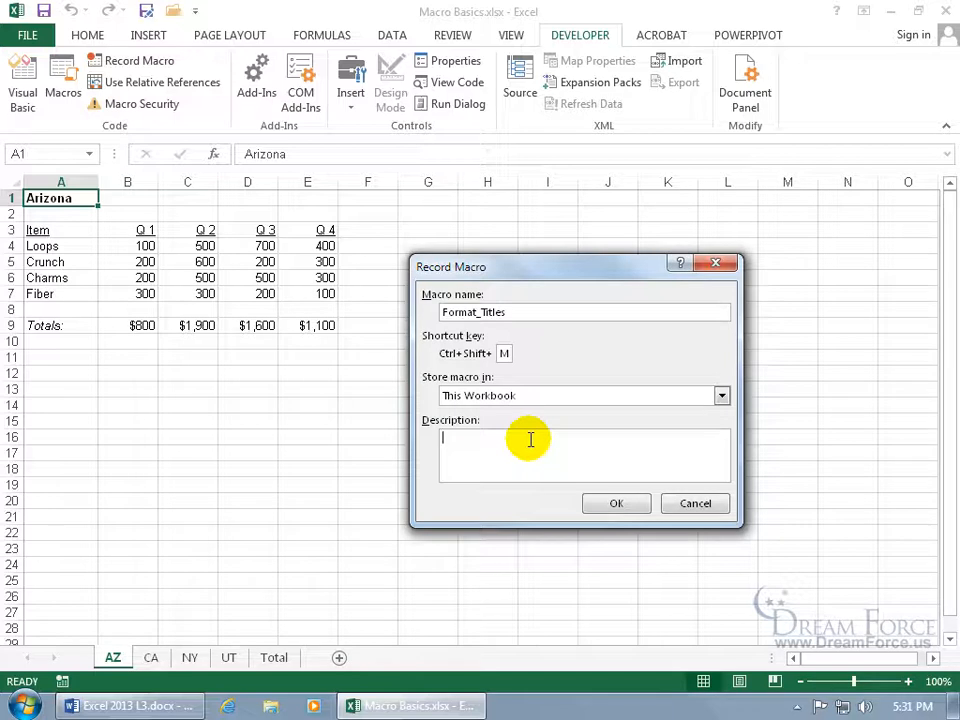
type("Applying formats to titles of worksheets.")
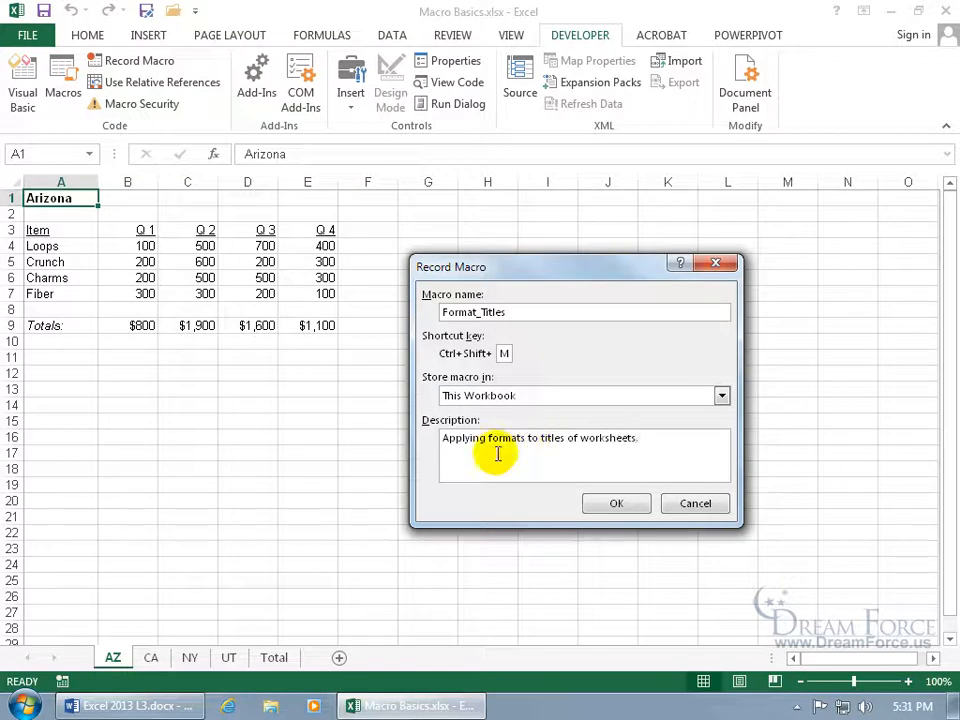
left_click(604, 505)
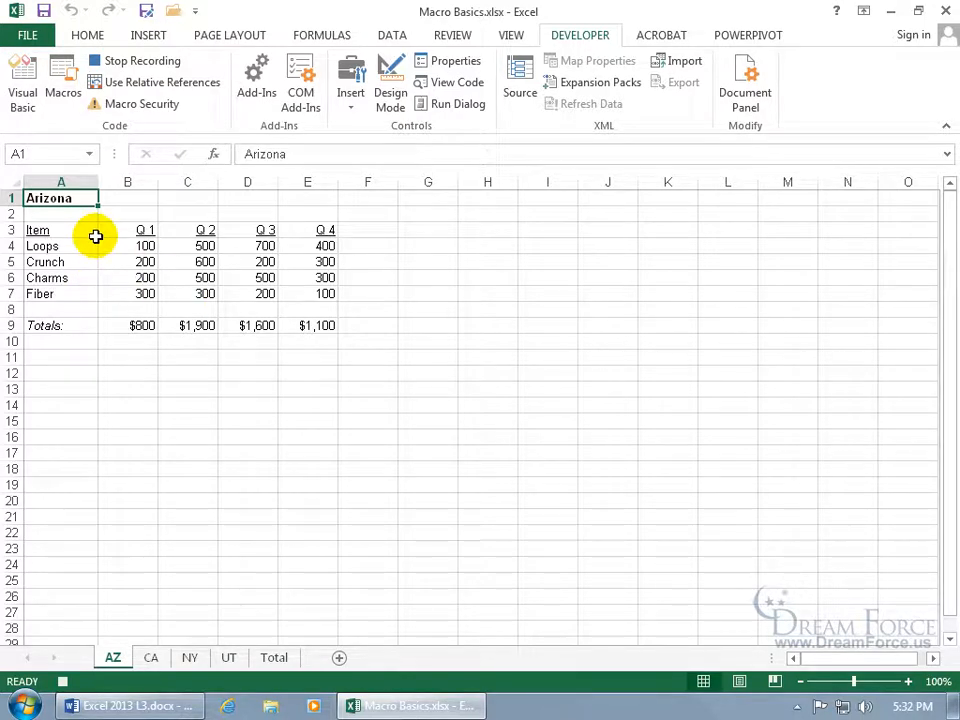
Format the Arizona title in A1 with red font color, size 20 and the Monotype Corsiva font
left_click(87, 35)
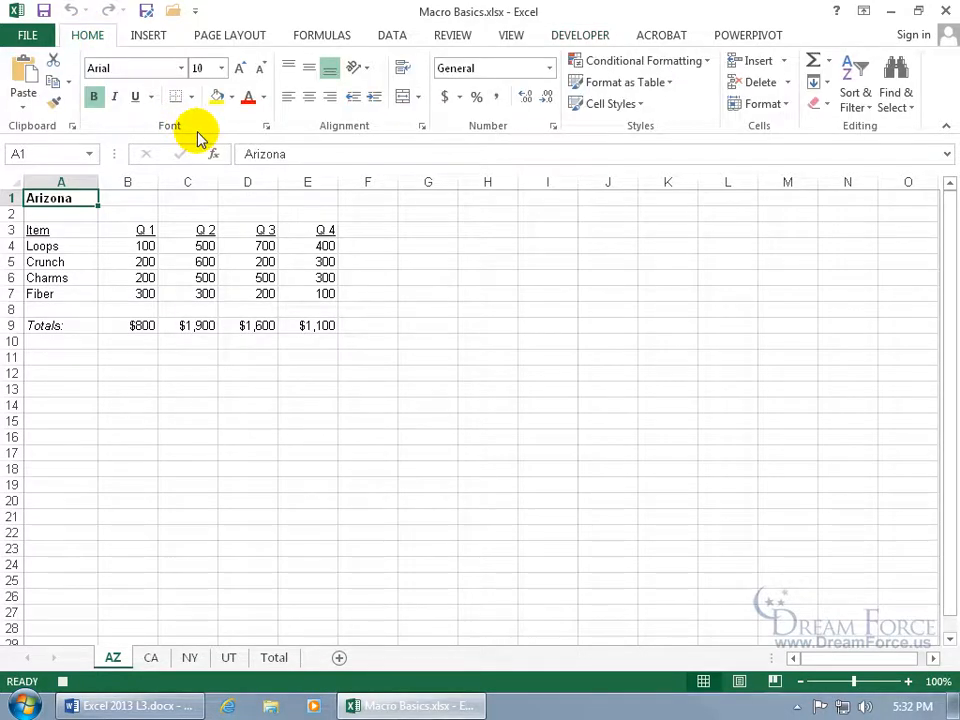
left_click(249, 99)
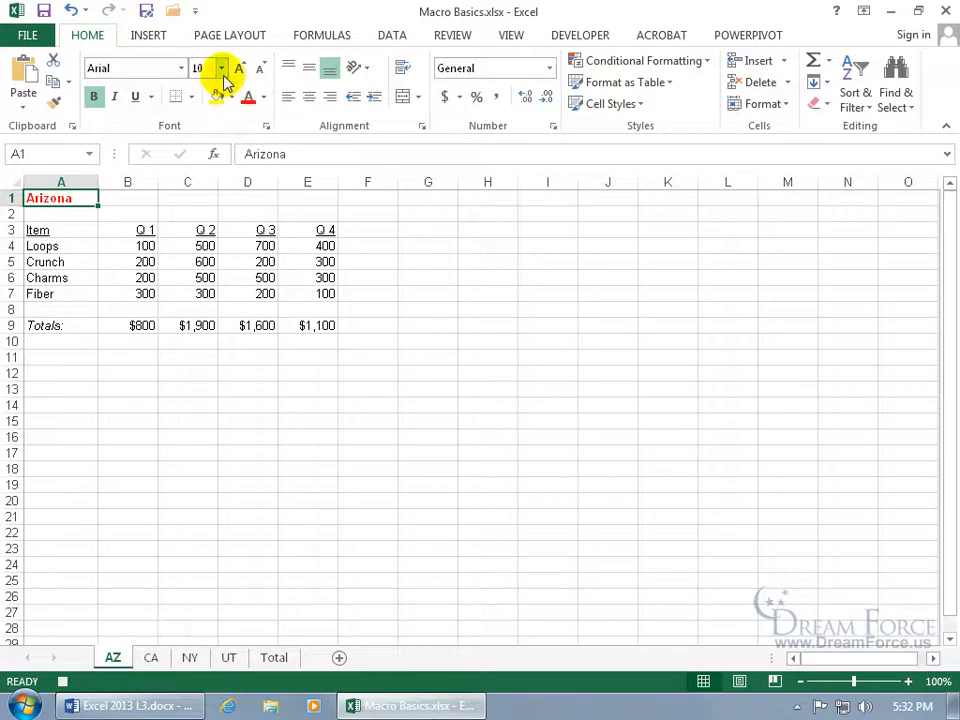
left_click(221, 70)
left_click(204, 230)
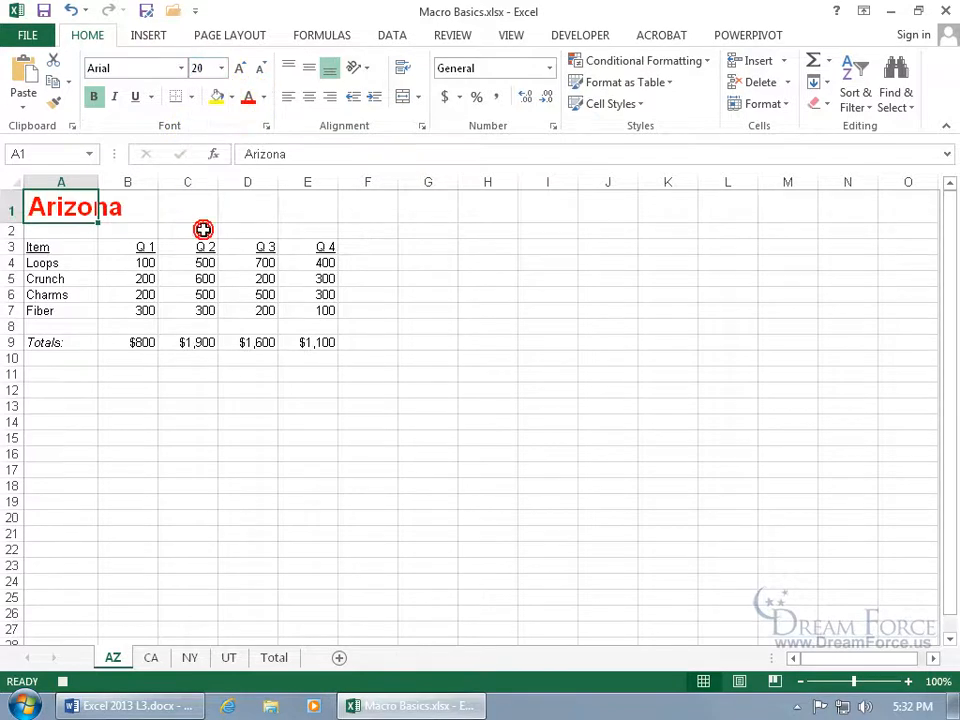
left_click(146, 69)
type("Monotype Corsiv")
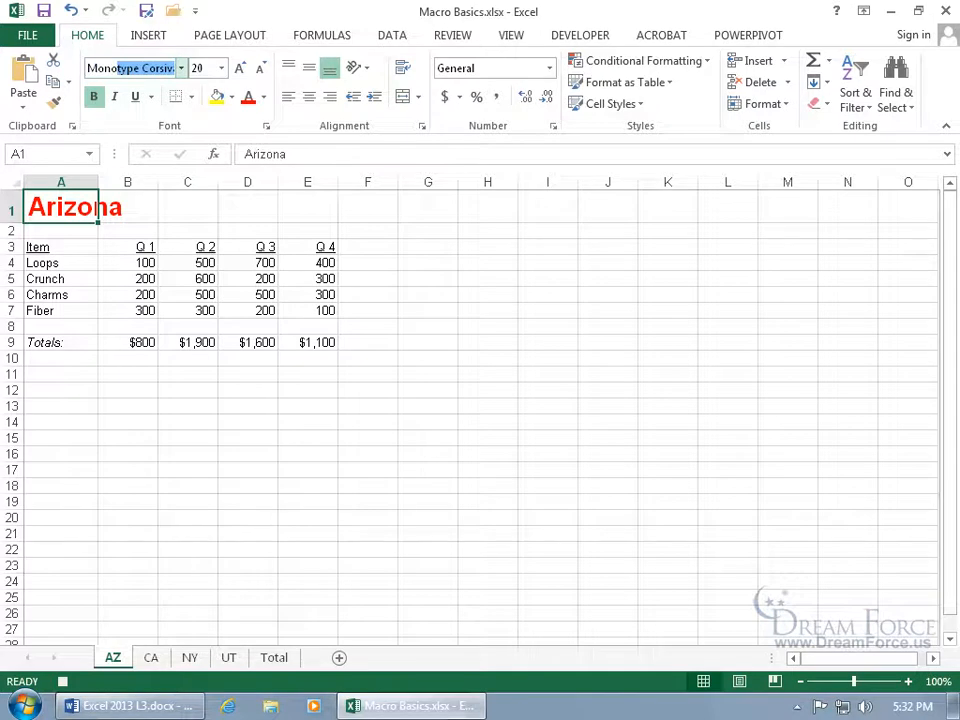
key("Return")
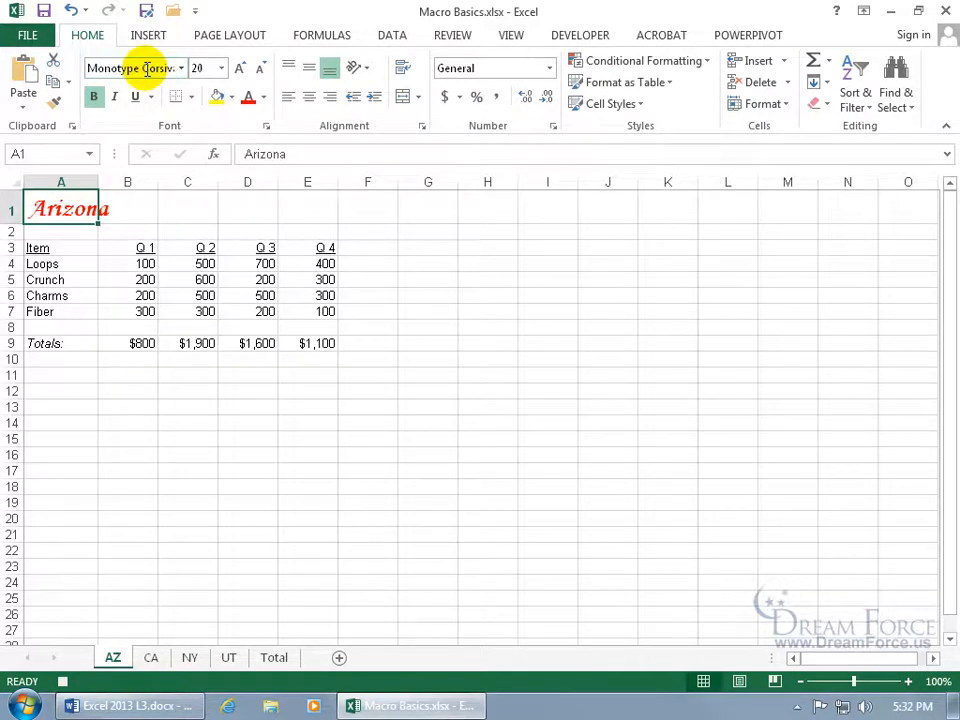
Stop recording the Format_Titles macro
left_click(62, 684)
left_click(590, 36)
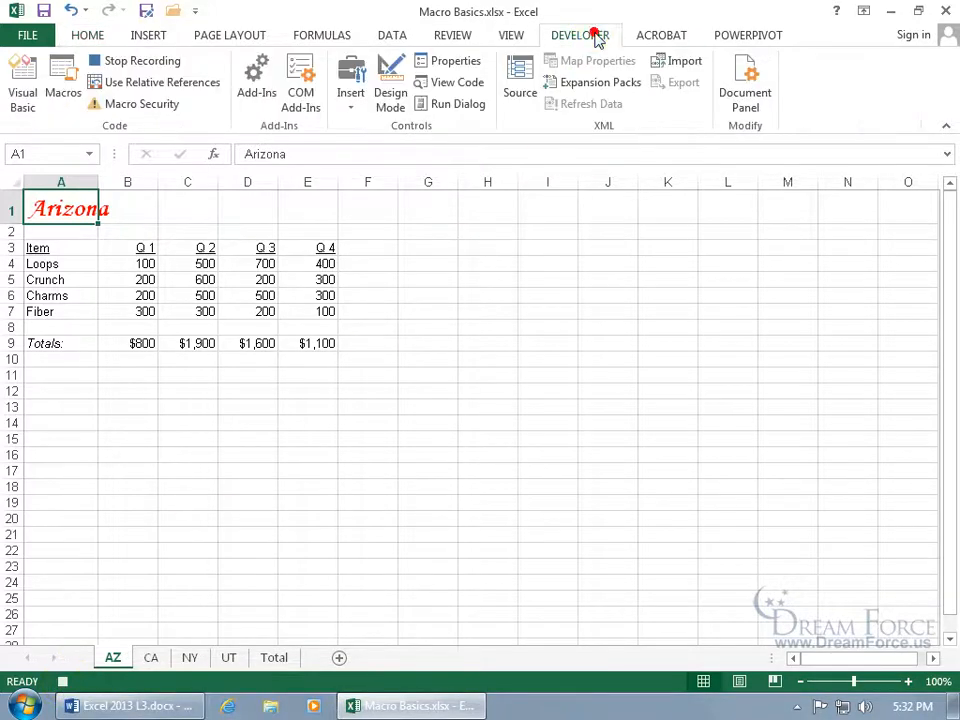
left_click(113, 62)
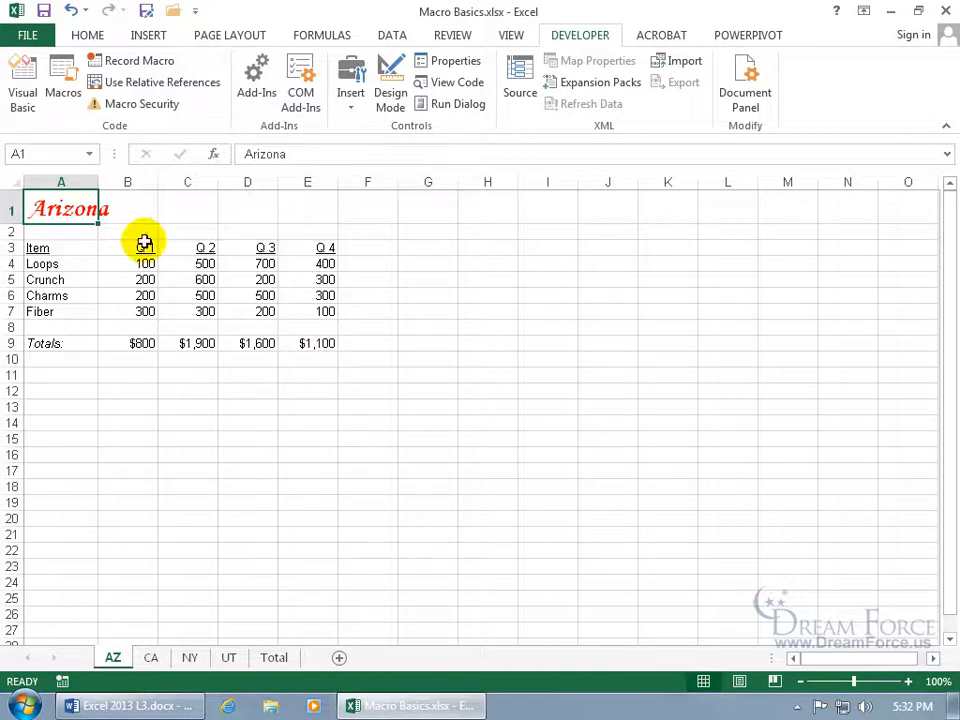
Check the list of recorded macros for Format_Titles and close it without running anything
left_click(62, 84)
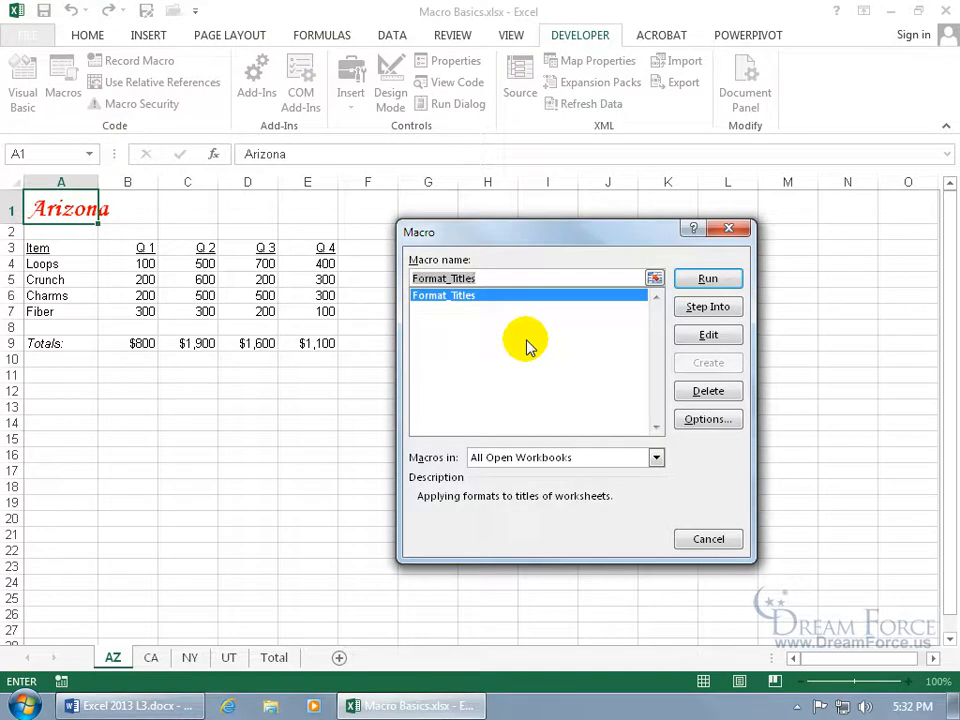
left_click(731, 229)
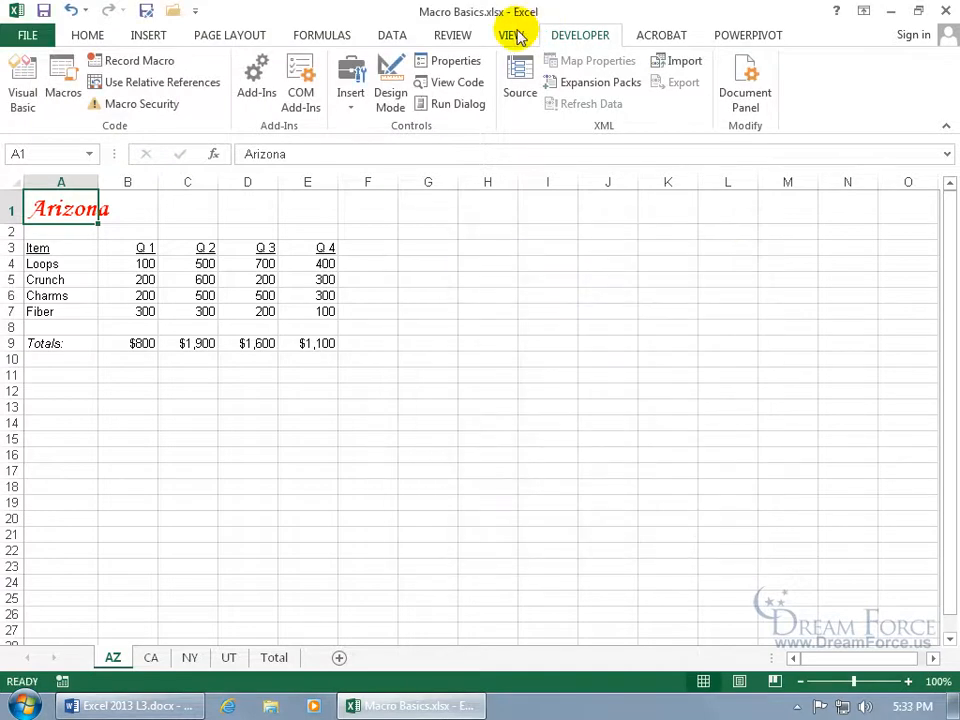
left_click(514, 33)
left_click(799, 68)
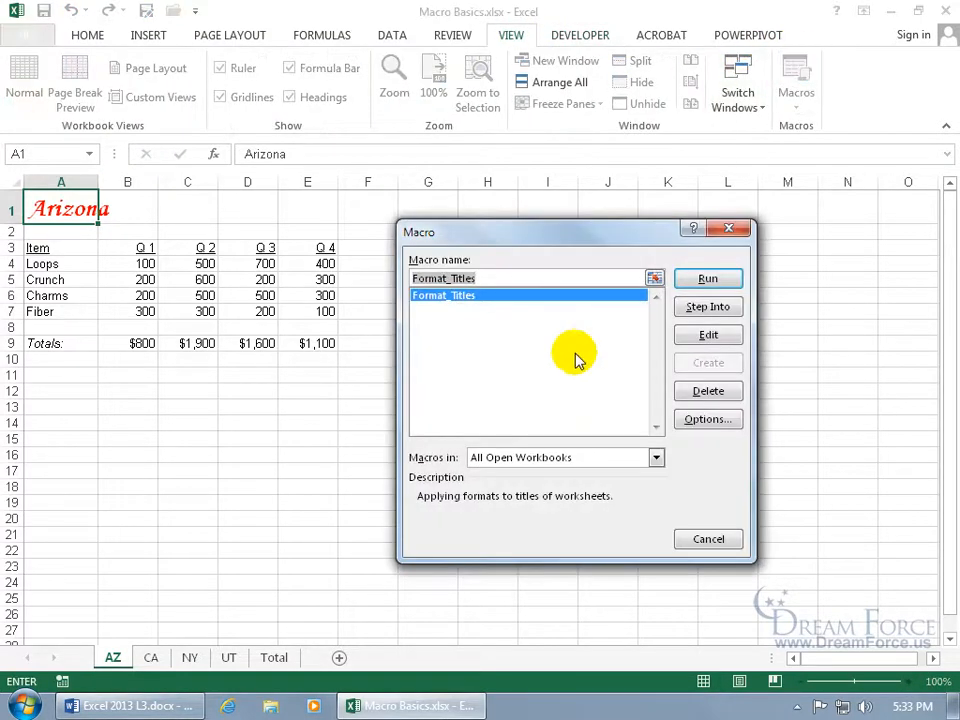
left_click(731, 541)
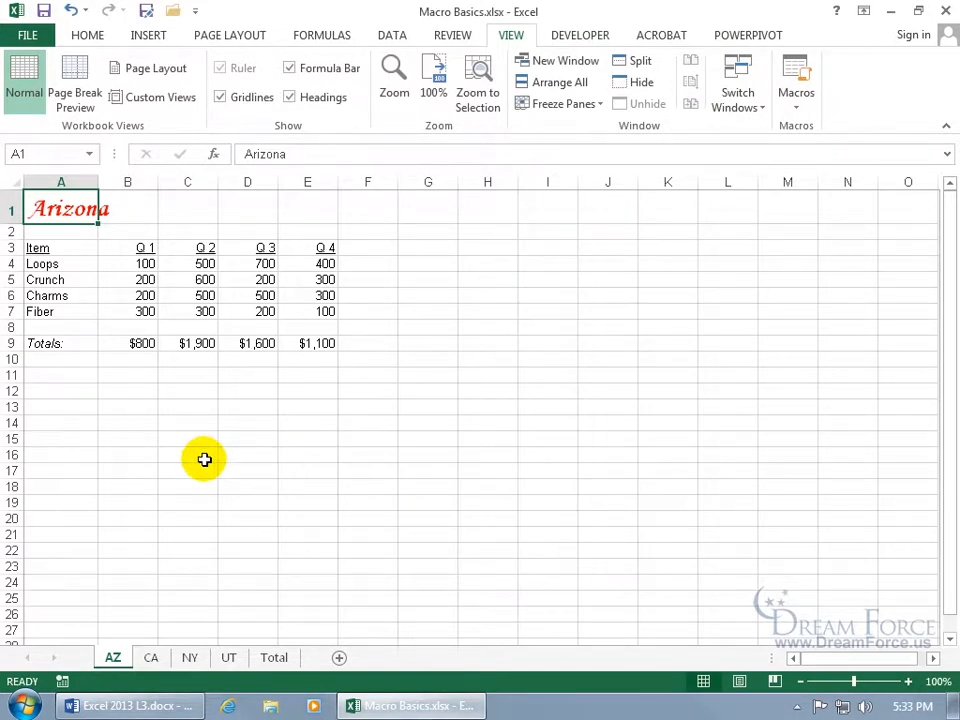
Run the Format_Titles macro on the California title in A1 of the CA worksheet
left_click(151, 657)
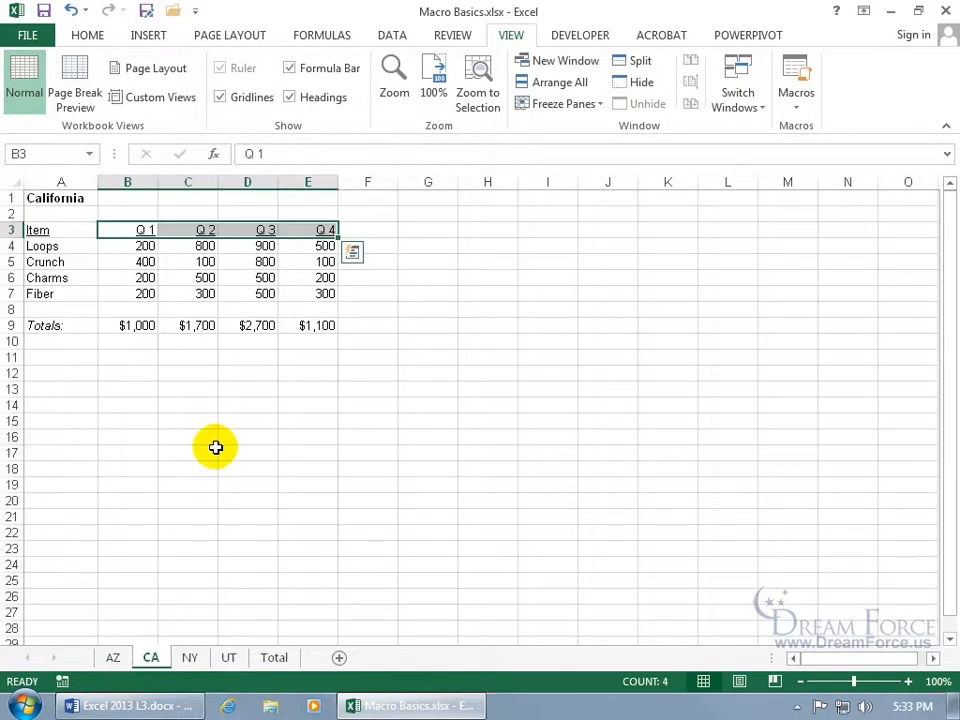
left_click(74, 197)
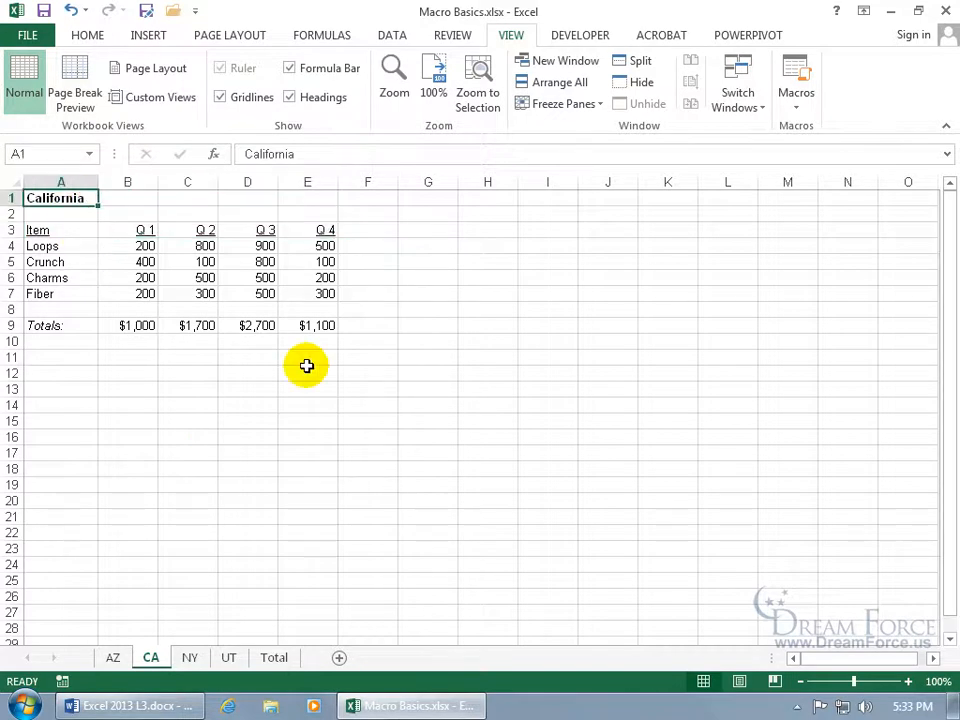
key("ctrl+shift+t")
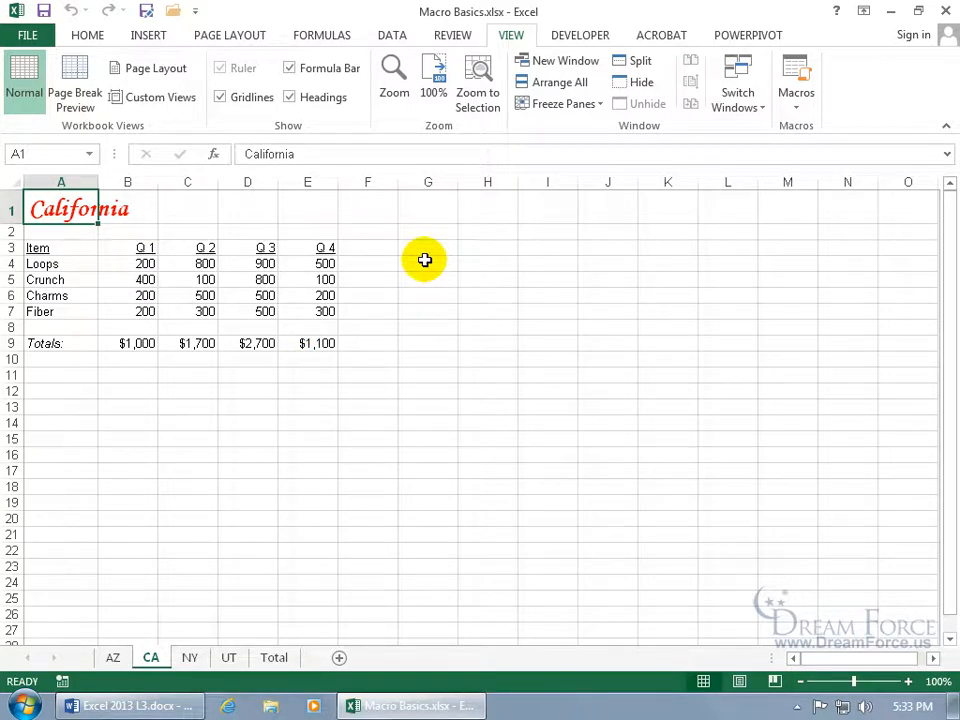
Add the Format_Titles macro to the Quick Access Toolbar for all documents
right_click(127, 12)
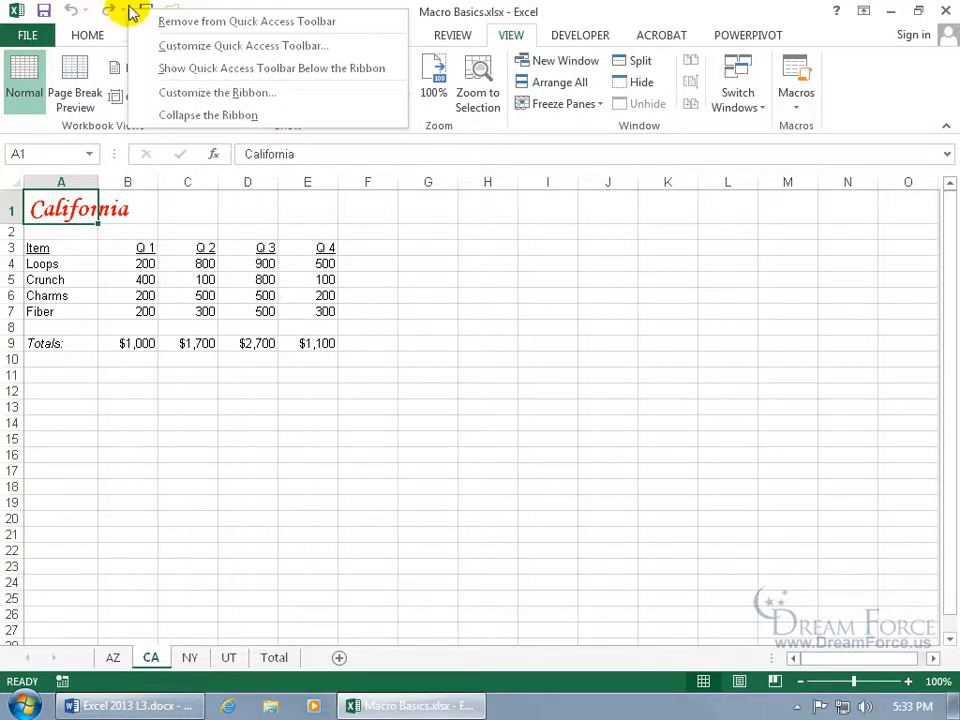
left_click(183, 46)
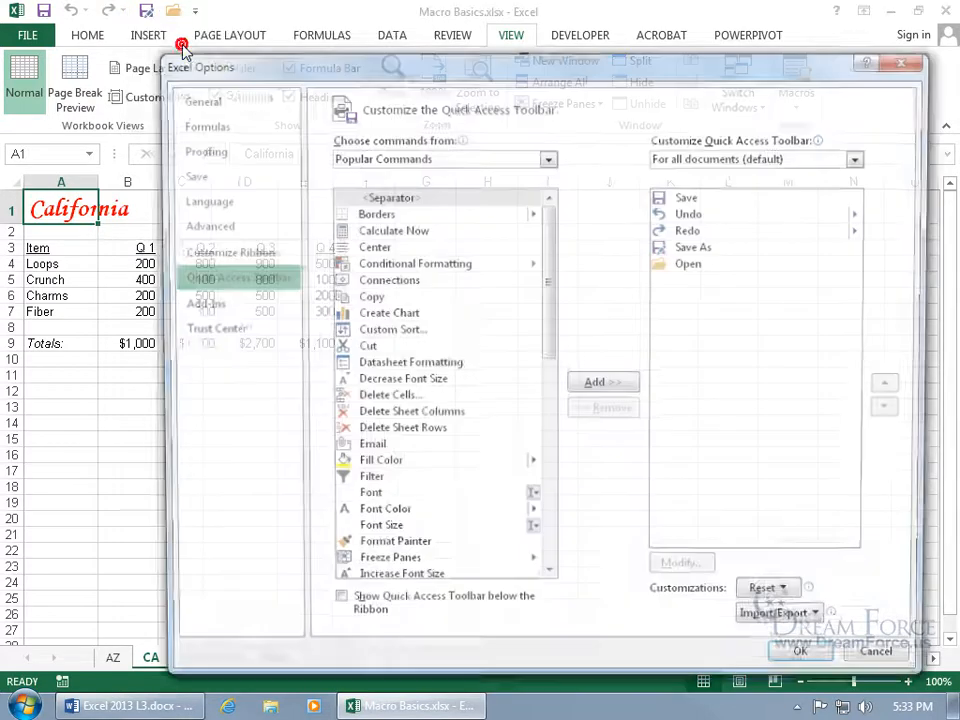
left_click(488, 158)
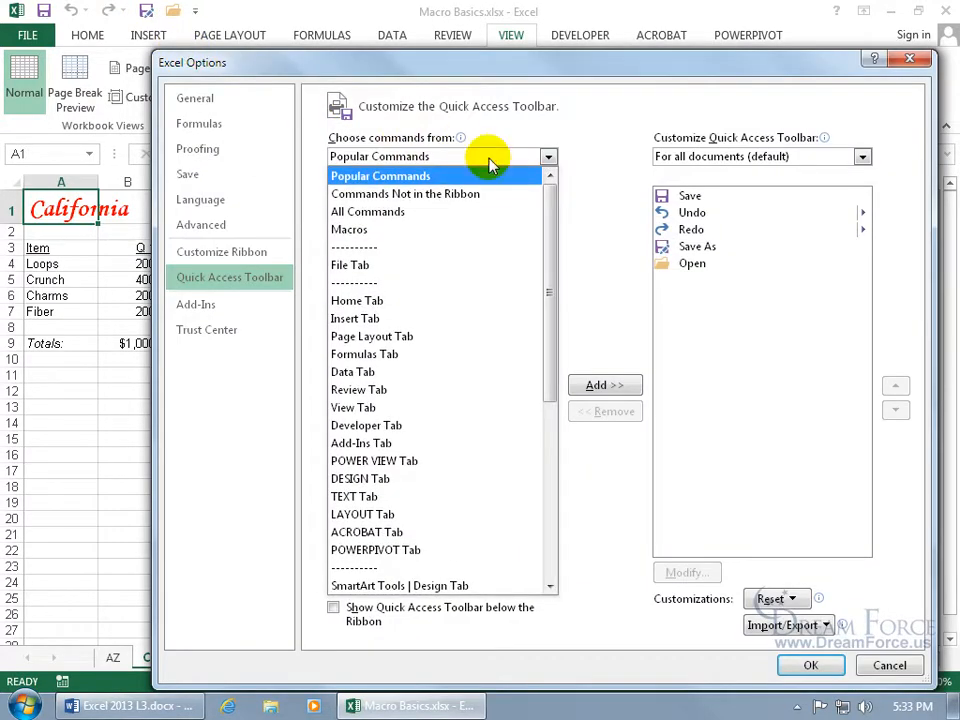
left_click(430, 230)
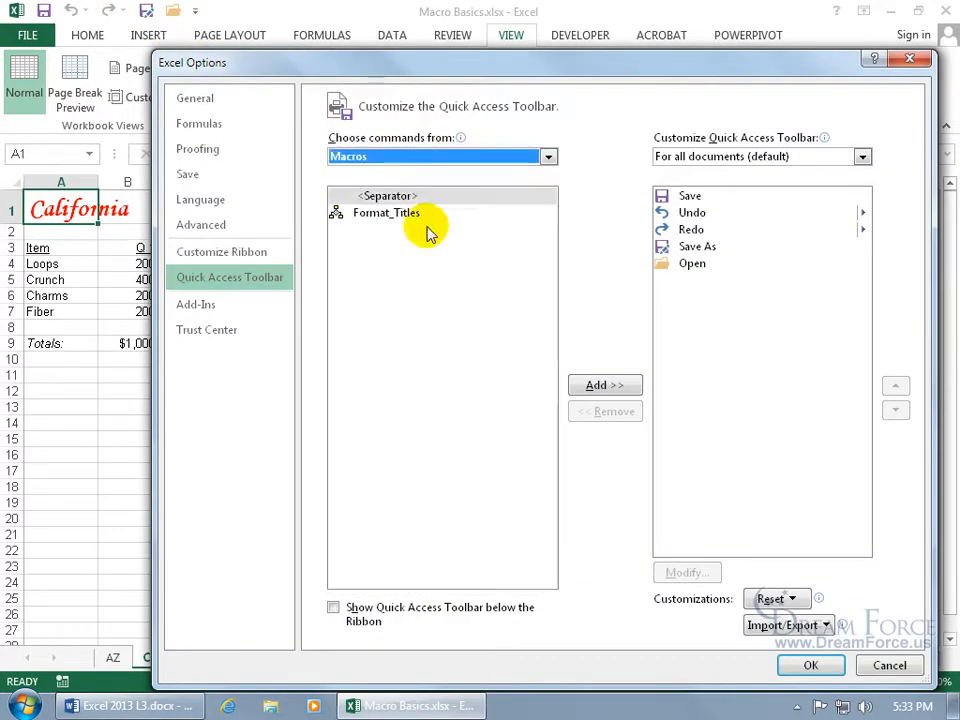
left_click(394, 215)
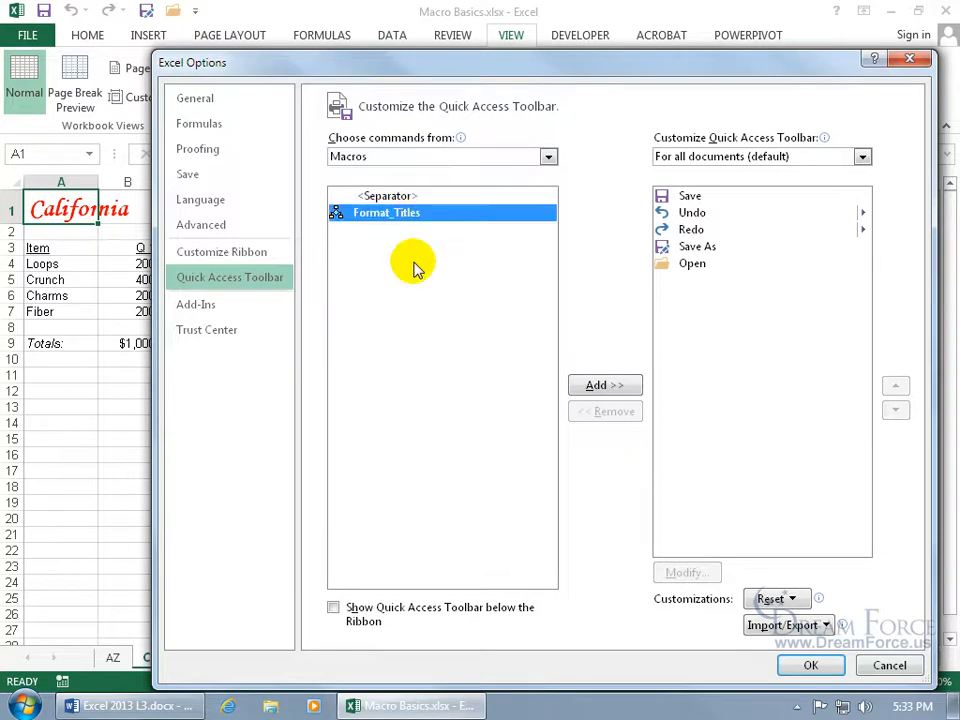
double_click(391, 215)
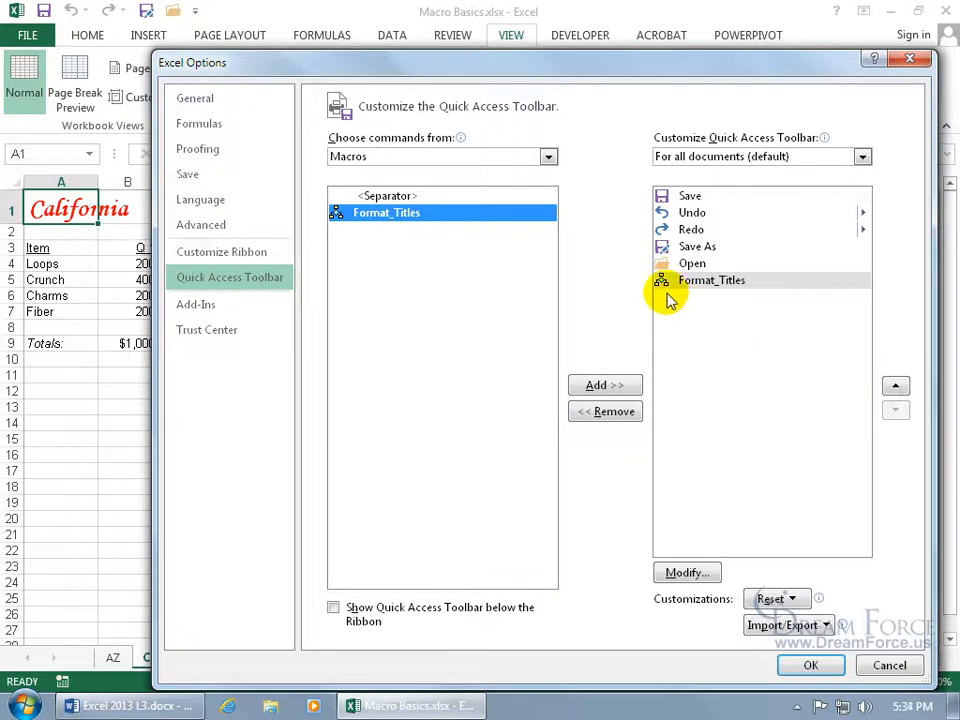
Give the Format_Titles toolbar button the yellow smiley symbol and the display name "To format titles of worksheets", and apply the customization
left_click(704, 282)
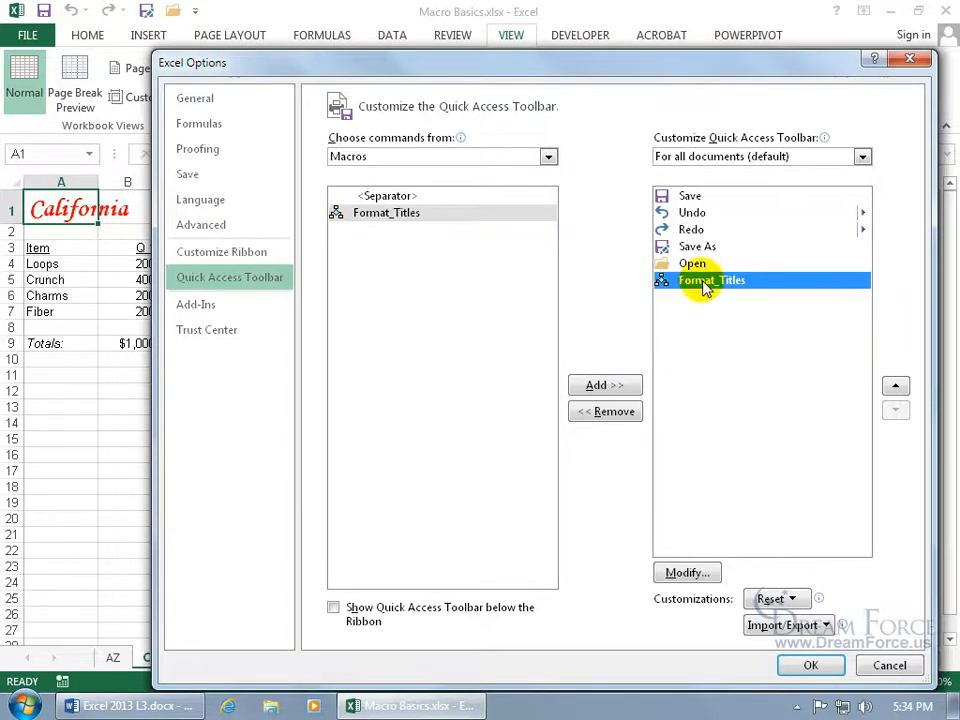
left_click(687, 573)
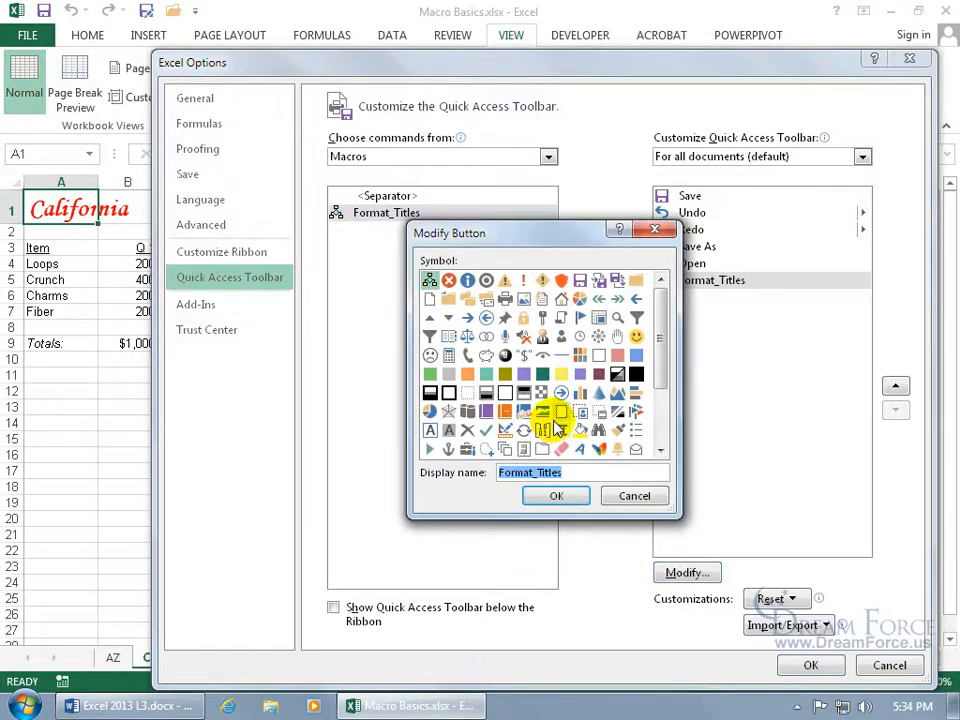
left_click(636, 336)
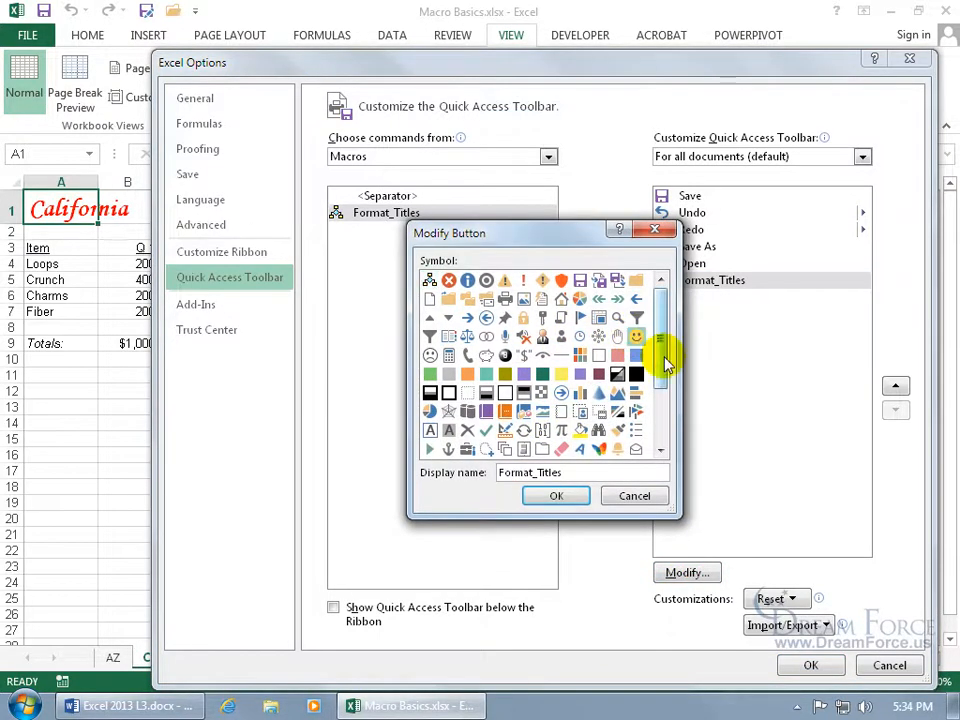
left_click(575, 472)
left_click_drag(493, 471, 590, 478)
type("To format titles of worksheets")
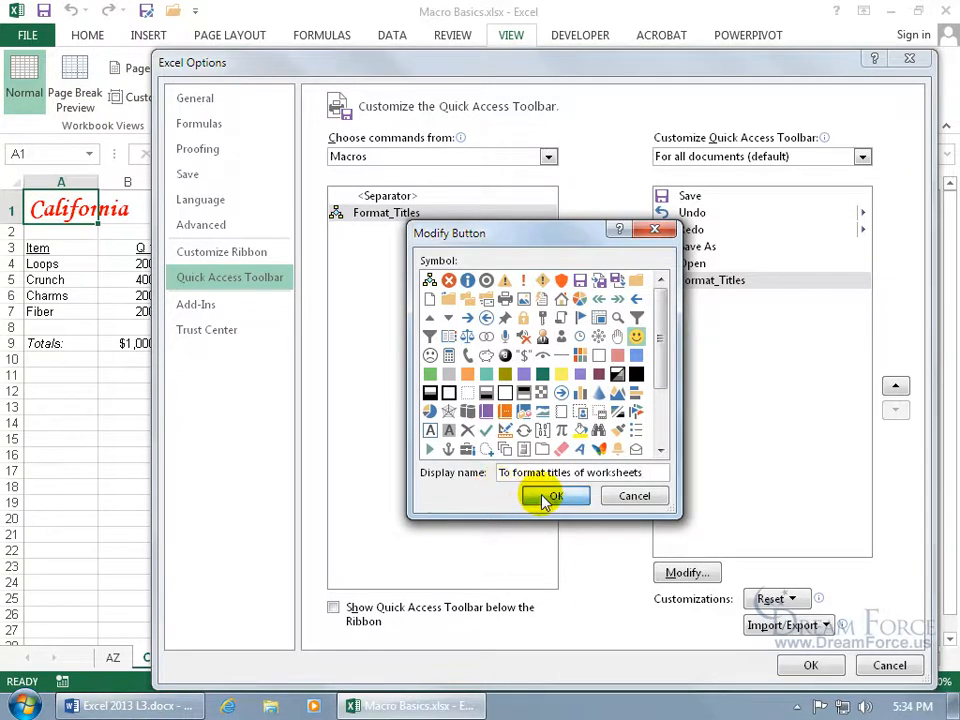
left_click(548, 496)
left_click(805, 668)
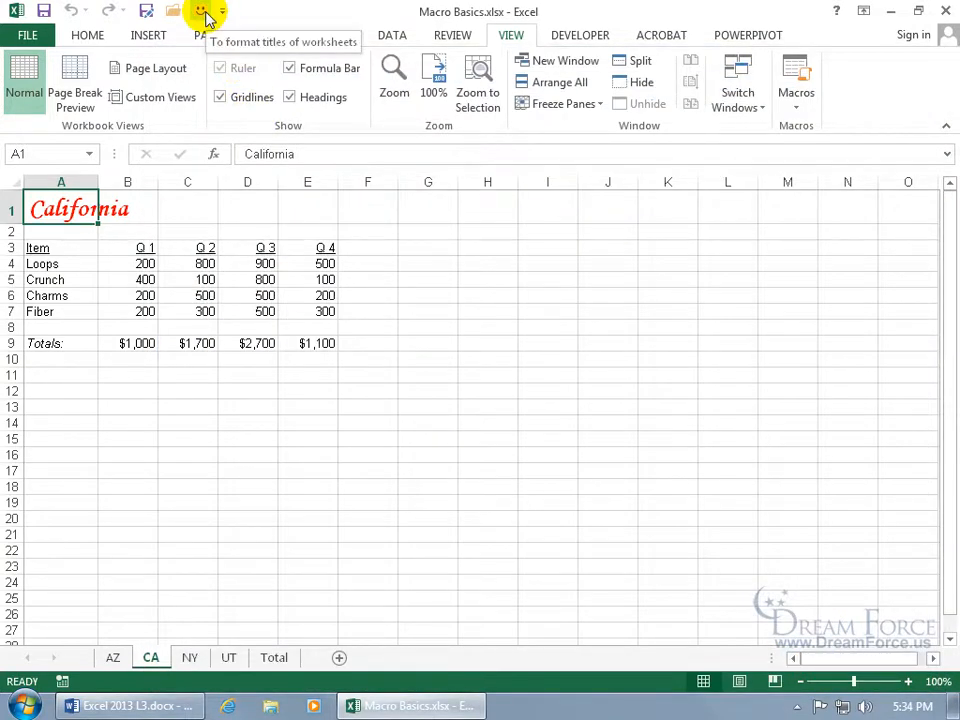
Run the smiley Quick Access Toolbar macro on the New York title in A1 of the NY worksheet
left_click(190, 658)
left_click(62, 198)
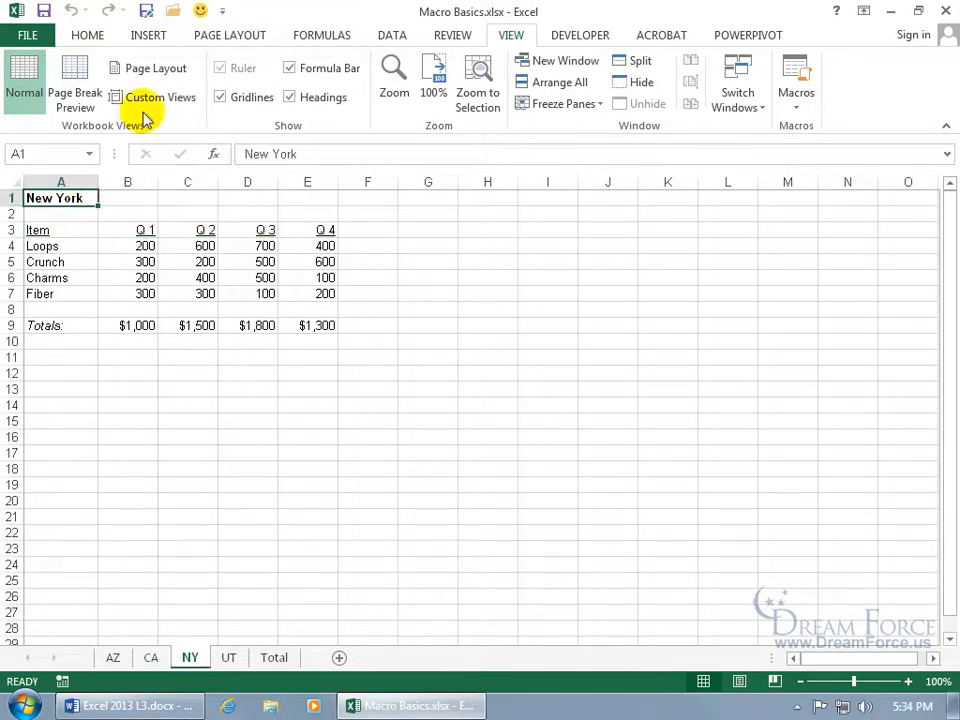
left_click(200, 10)
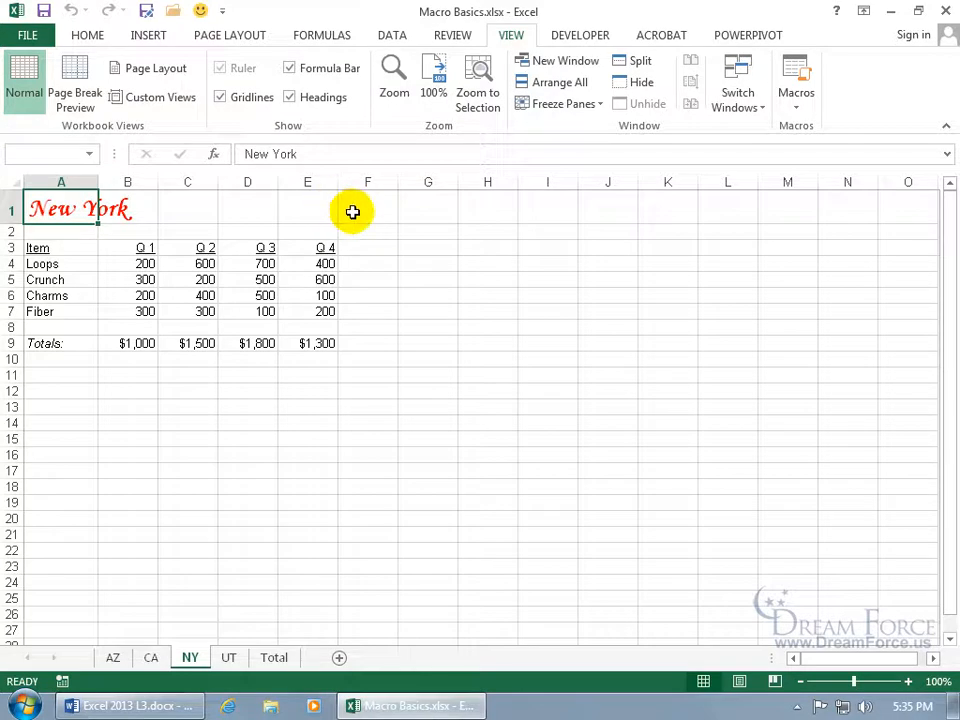
left_click(44, 11)
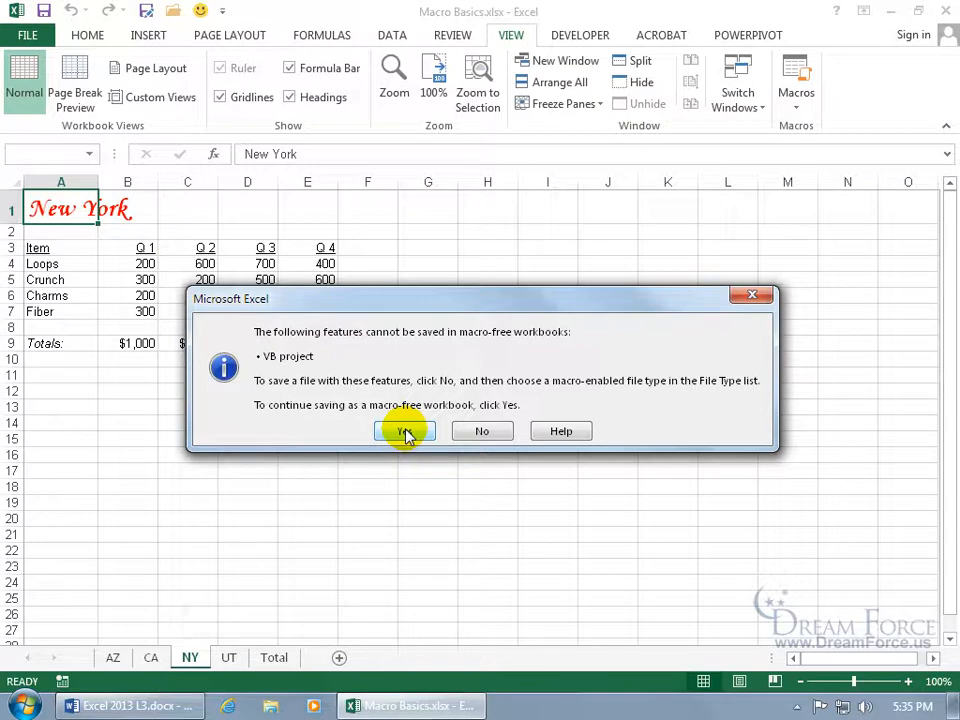
left_click(484, 431)
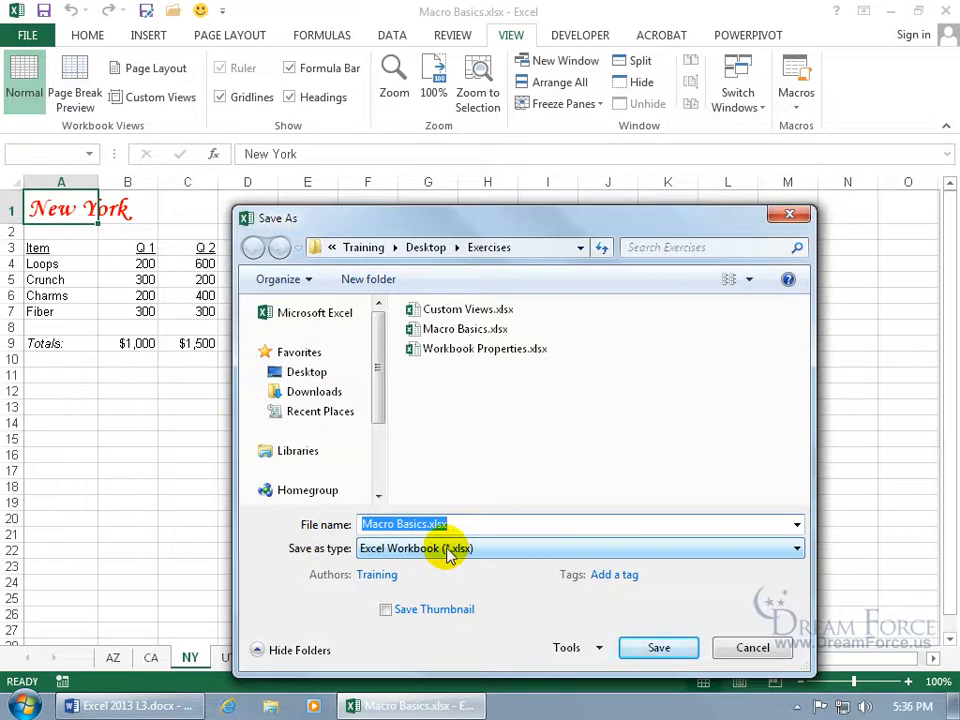
left_click(449, 552)
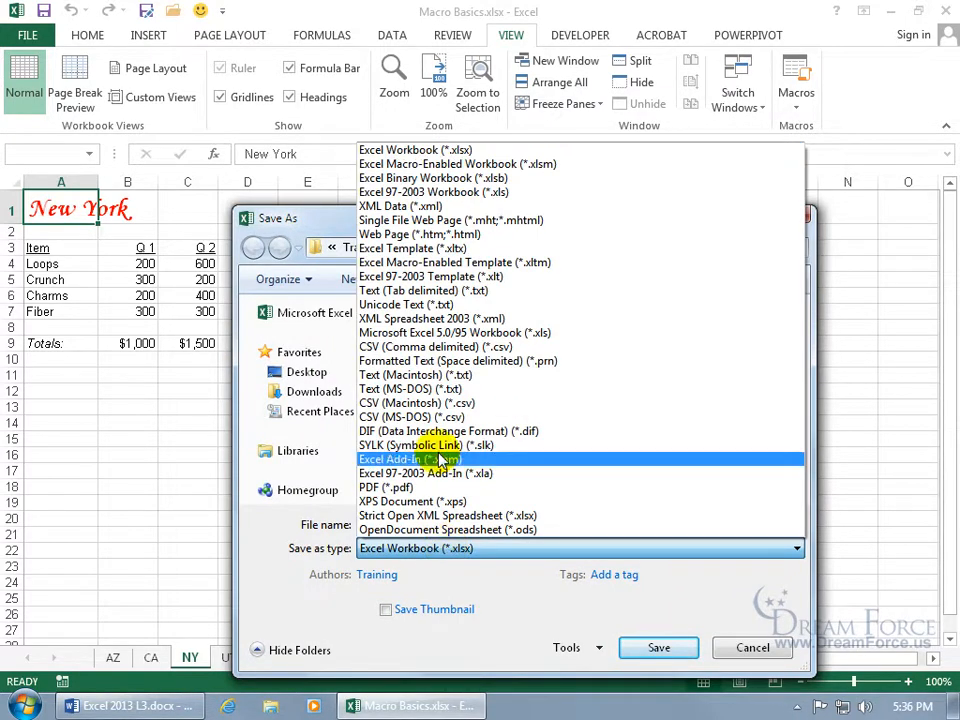
left_click(497, 164)
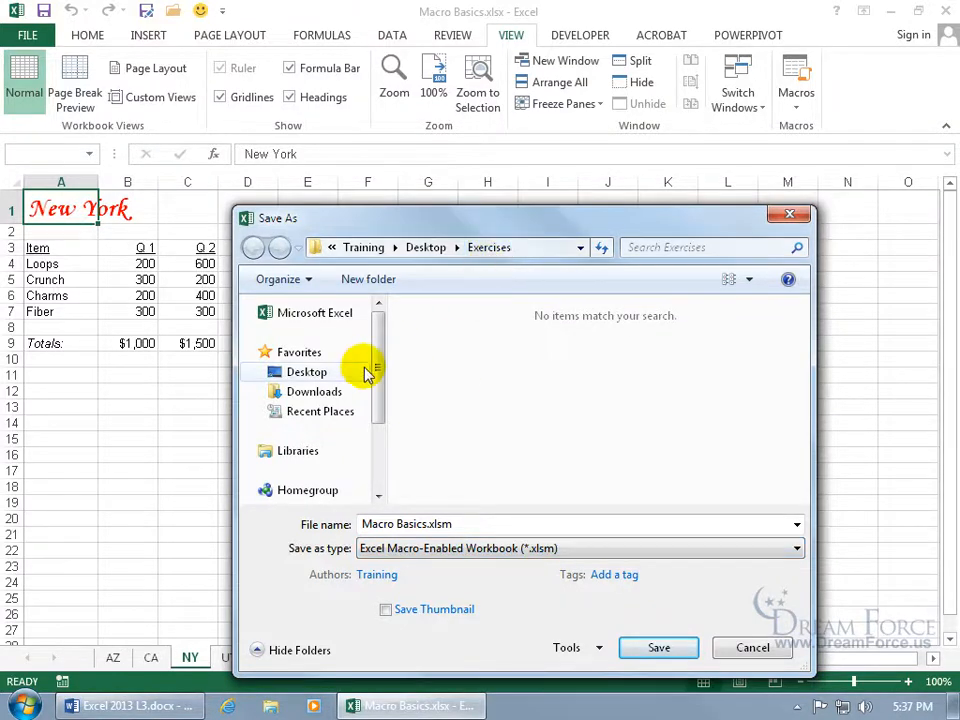
left_click(316, 386)
left_click(628, 646)
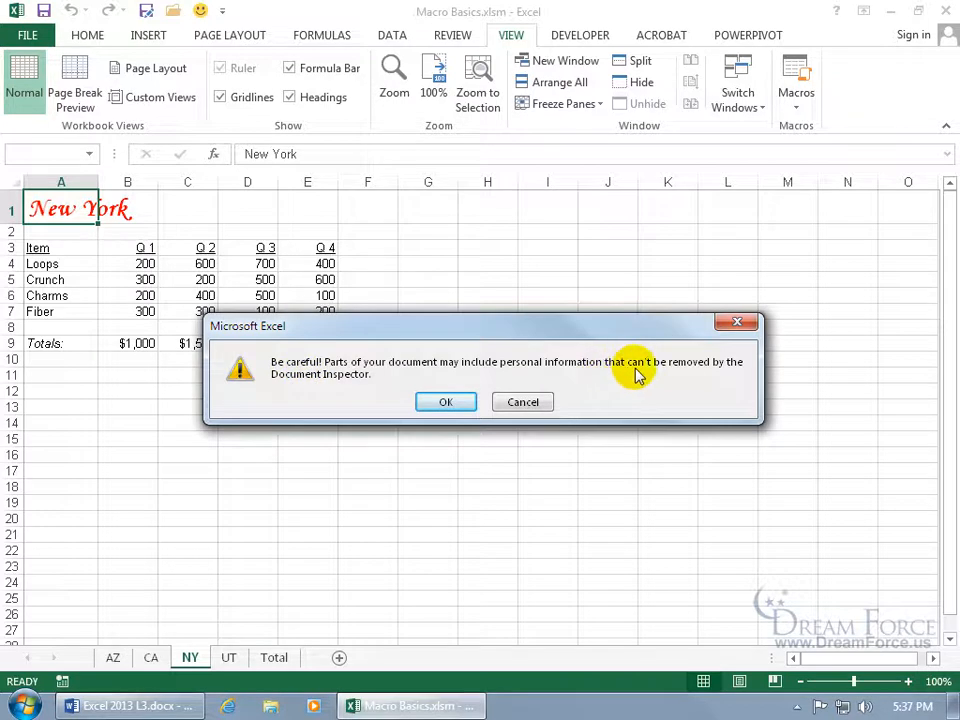
left_click(506, 402)
left_click(485, 402)
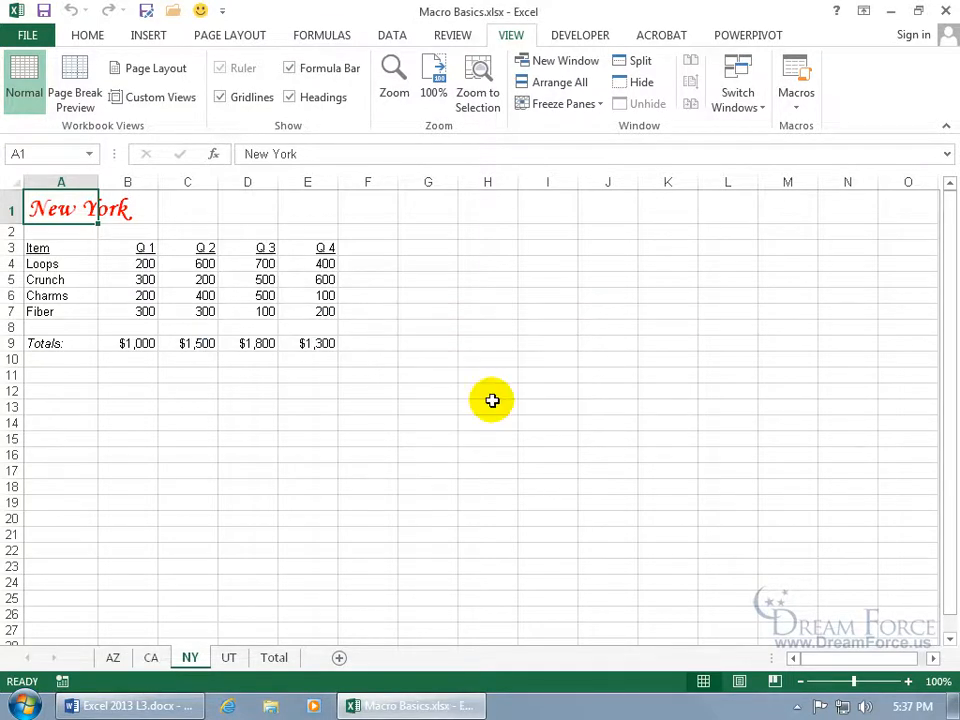
Start Inspect Document, saving the workbook first as Macro Basics.xlsm on the Desktop in Excel Macro-Enabled Workbook format and accepting the privacy warning
left_click(32, 35)
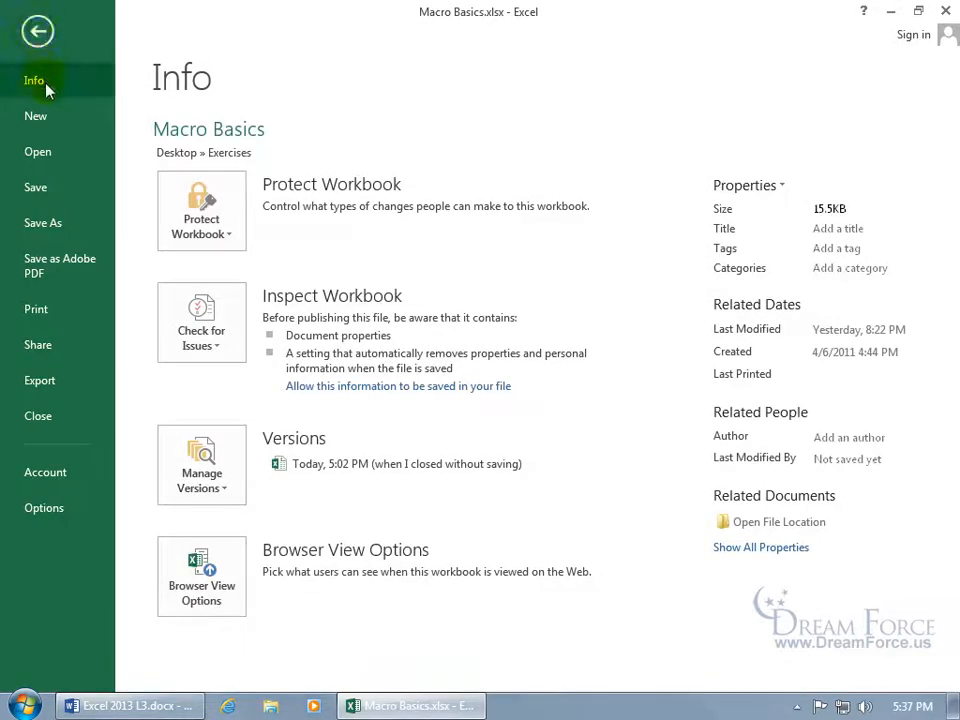
left_click(197, 328)
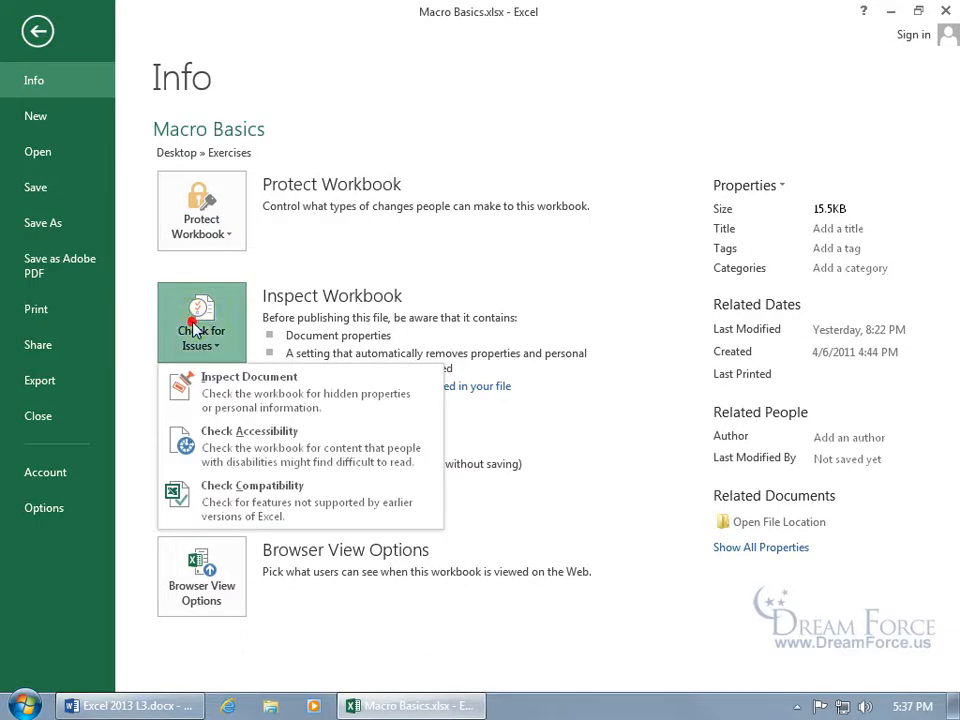
left_click(250, 384)
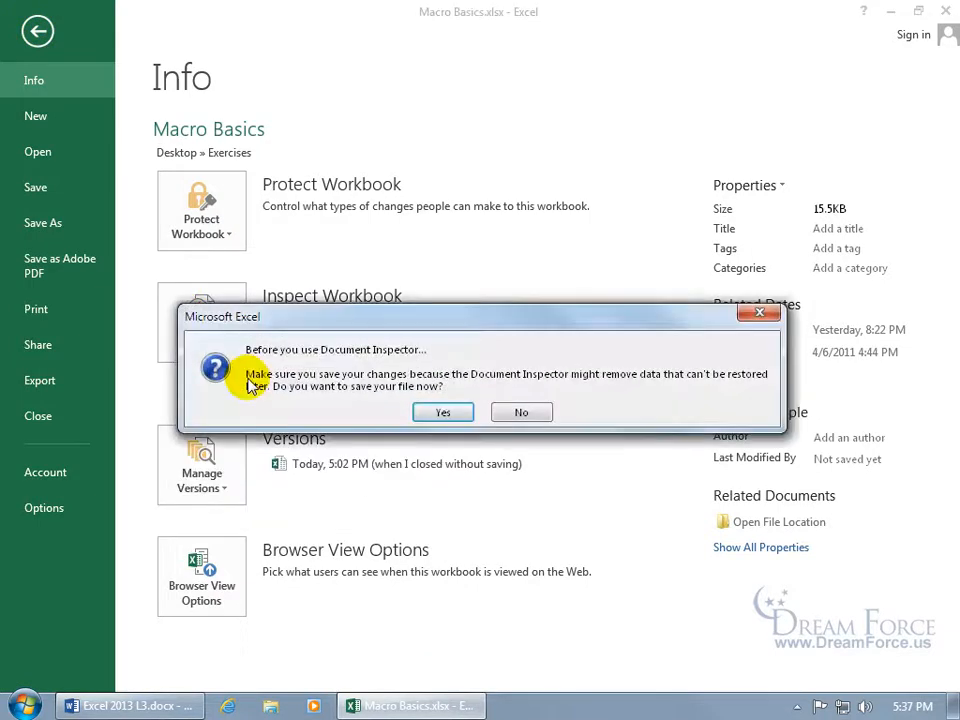
left_click(445, 418)
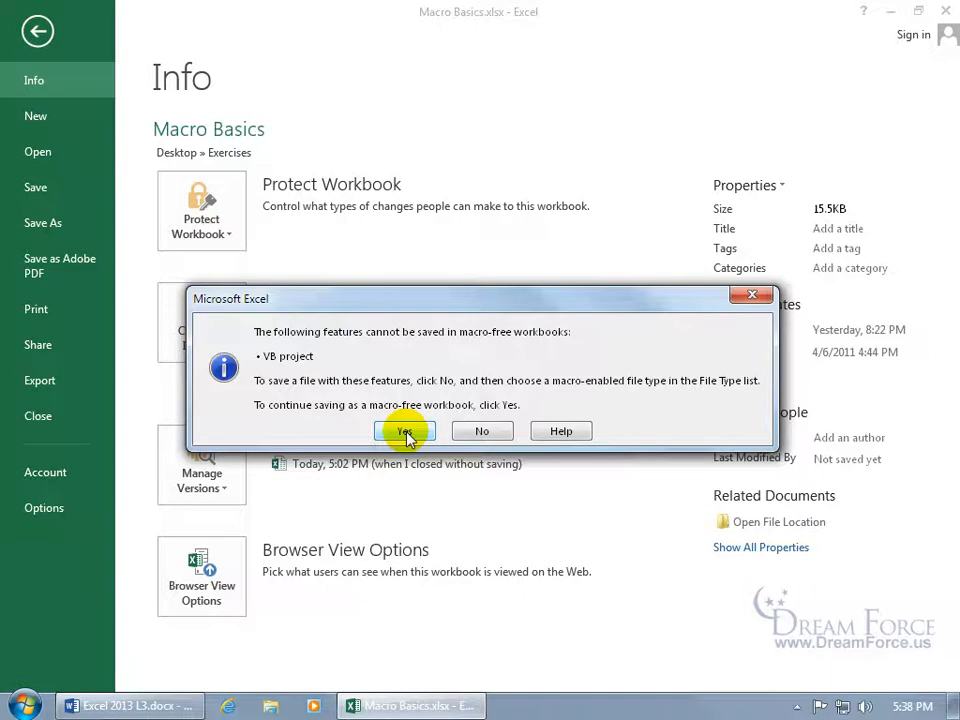
left_click(484, 432)
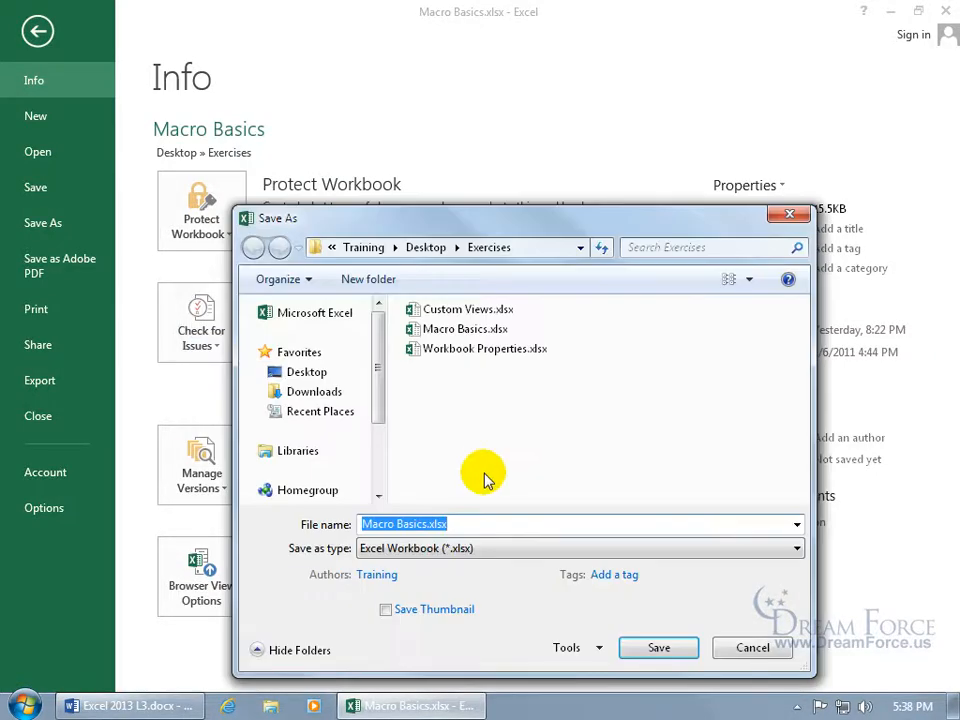
left_click(474, 548)
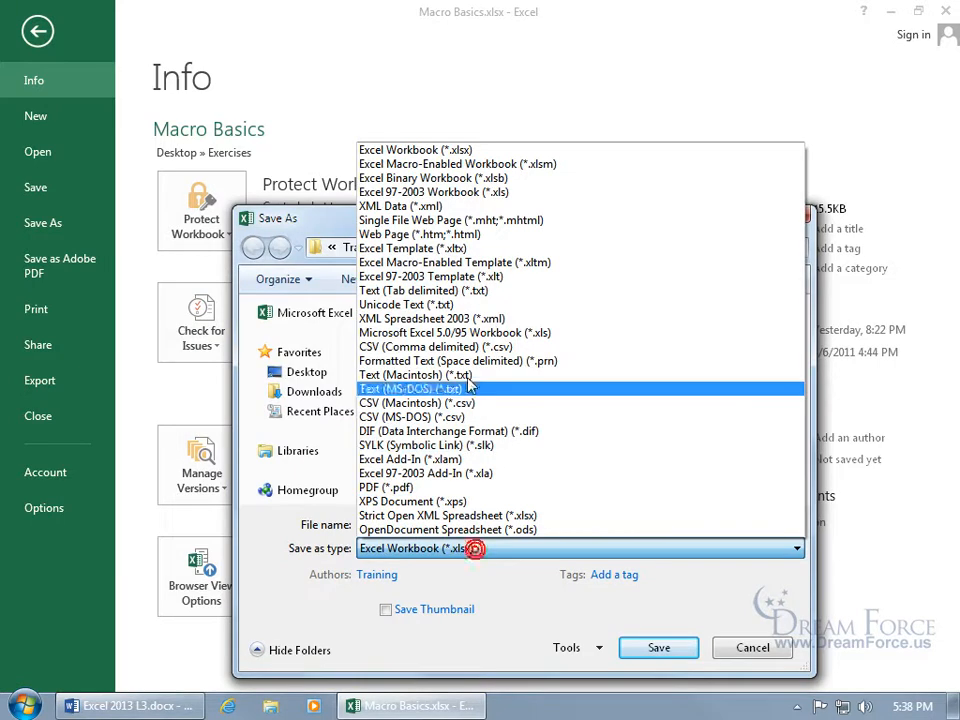
left_click(490, 163)
left_click(315, 377)
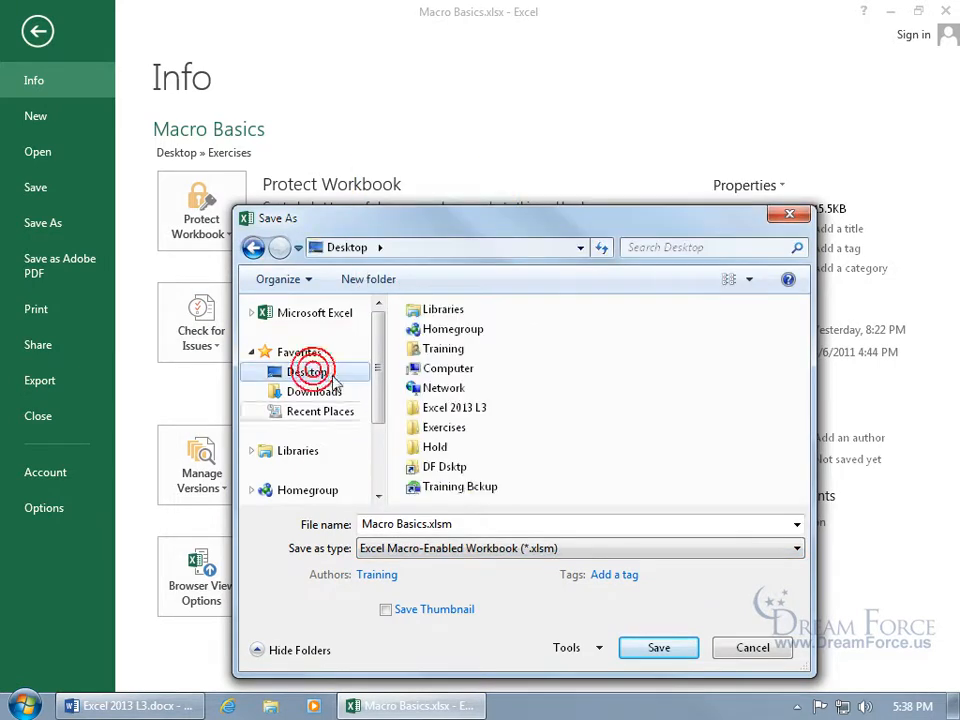
left_click(655, 648)
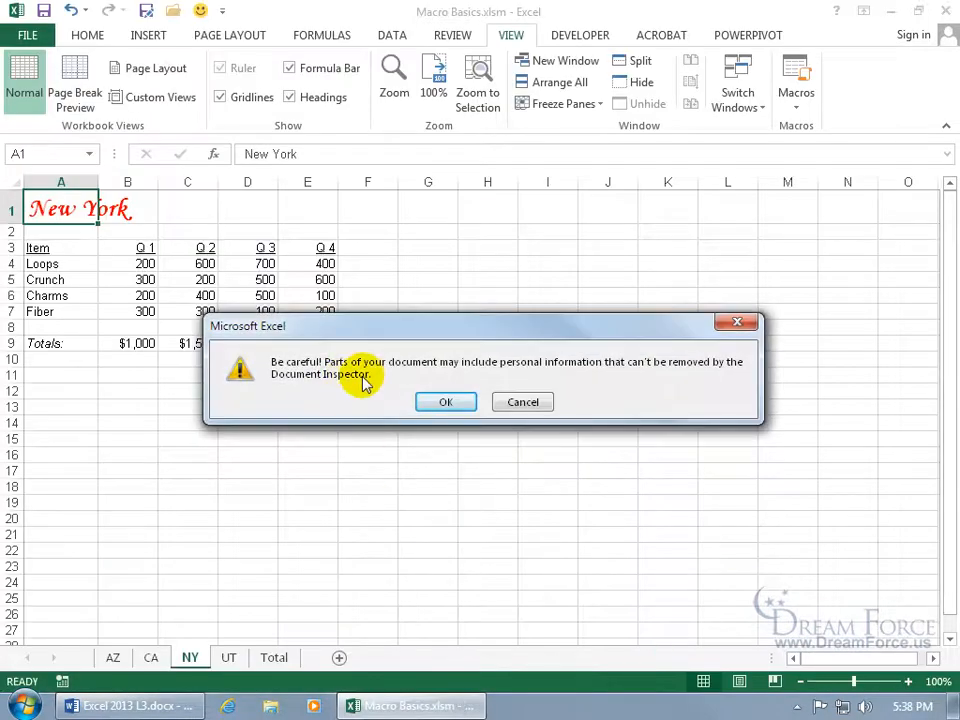
left_click(436, 405)
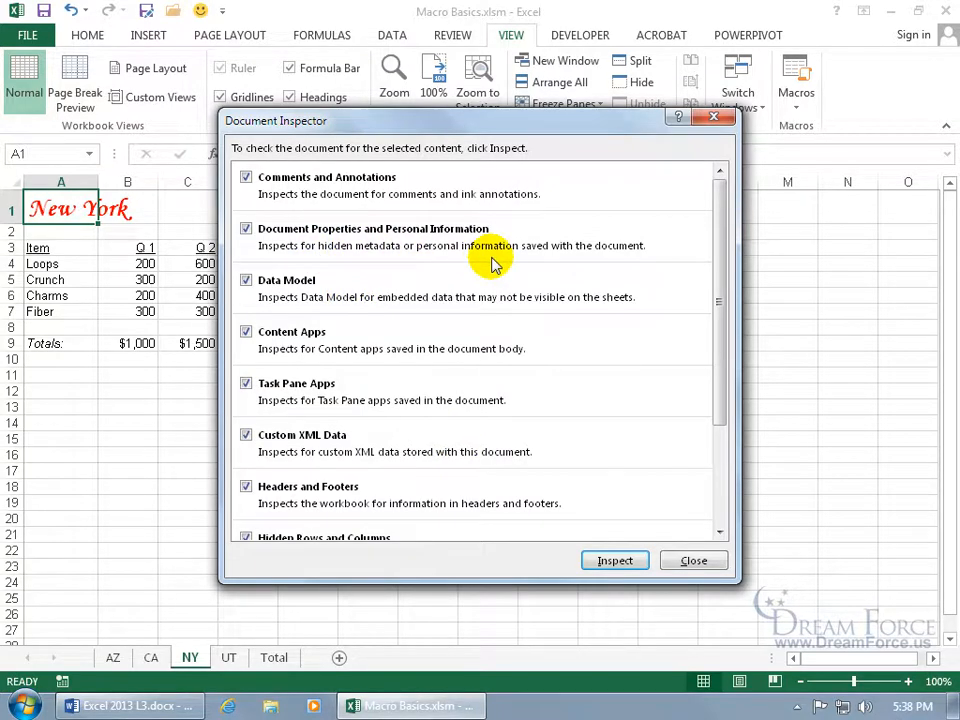
Inspect the workbook for all the selected content and remove all document properties and personal information
left_click(612, 562)
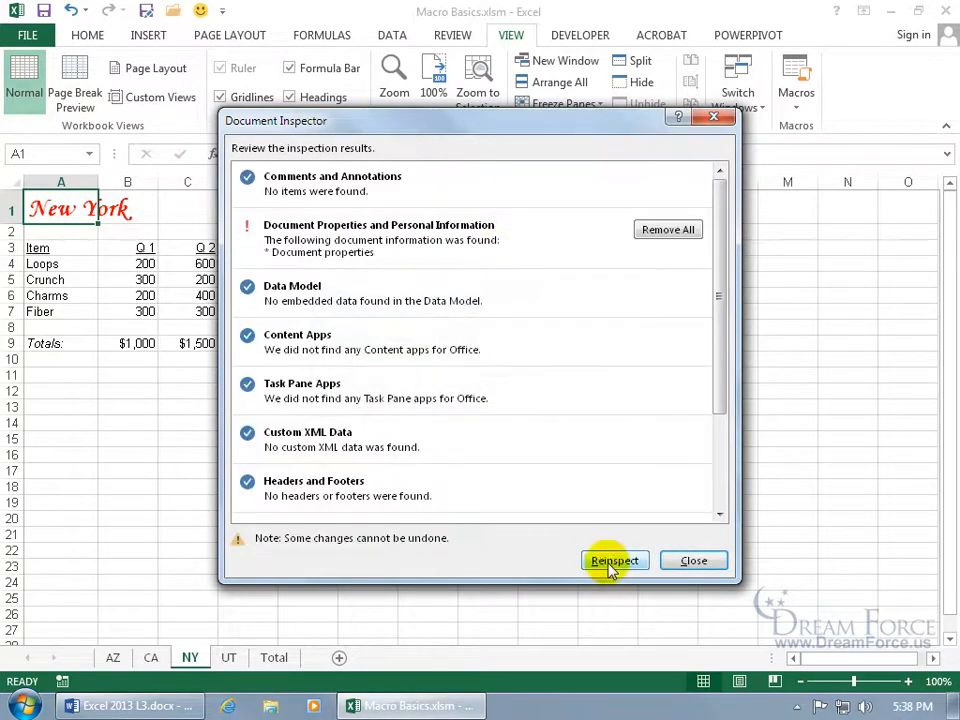
left_click(664, 233)
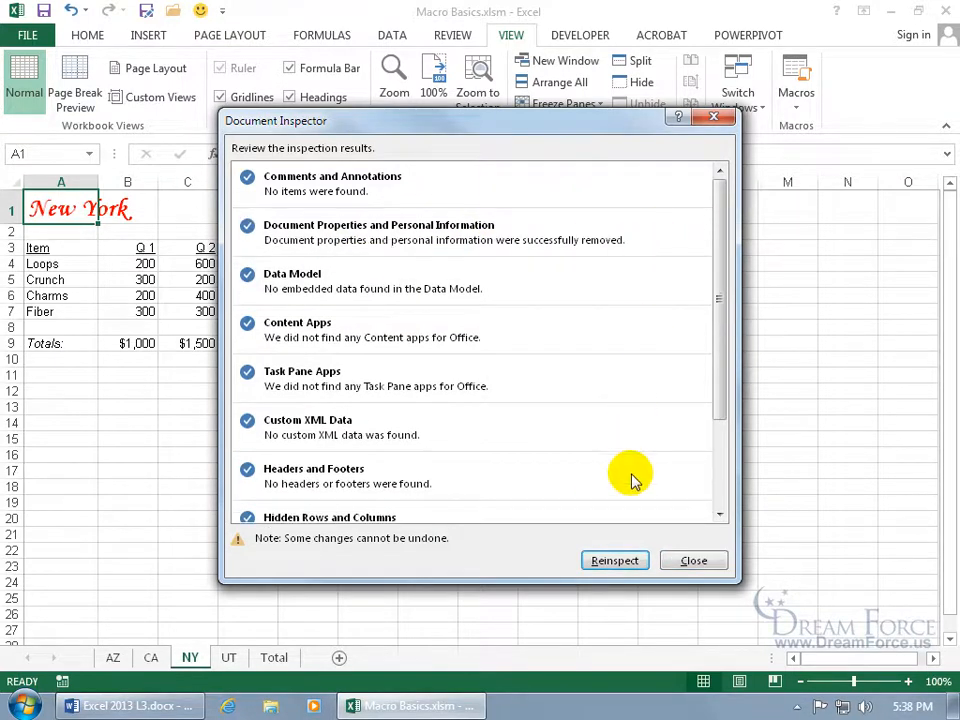
left_click(693, 561)
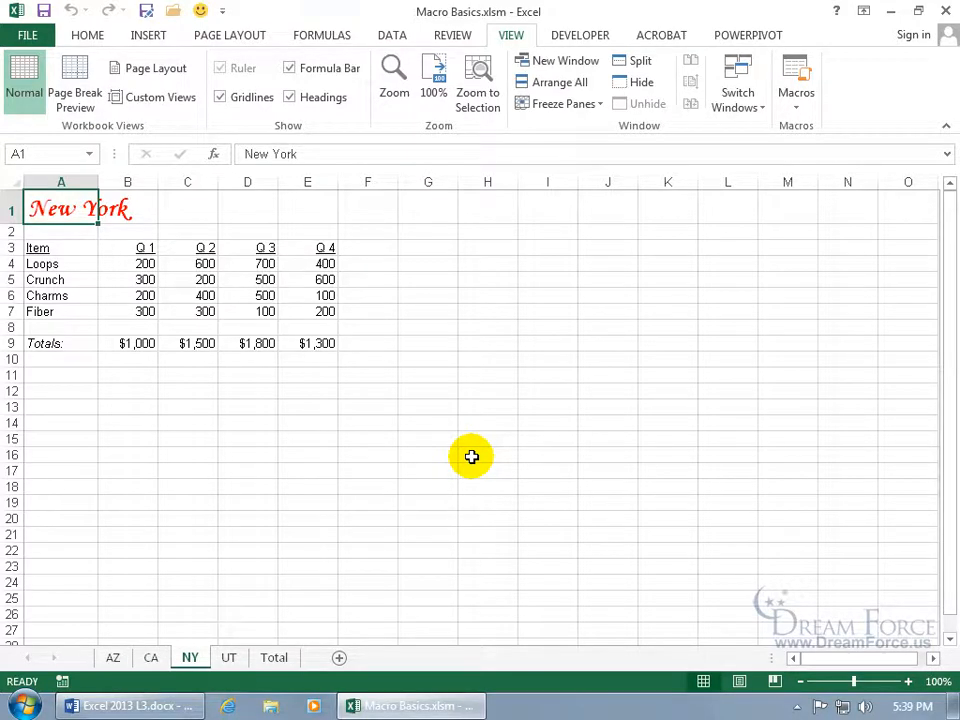
Close Macro Basics.xlsm with its changes saved and move its file icon to the empty area in the right half of the desktop
left_click(945, 10)
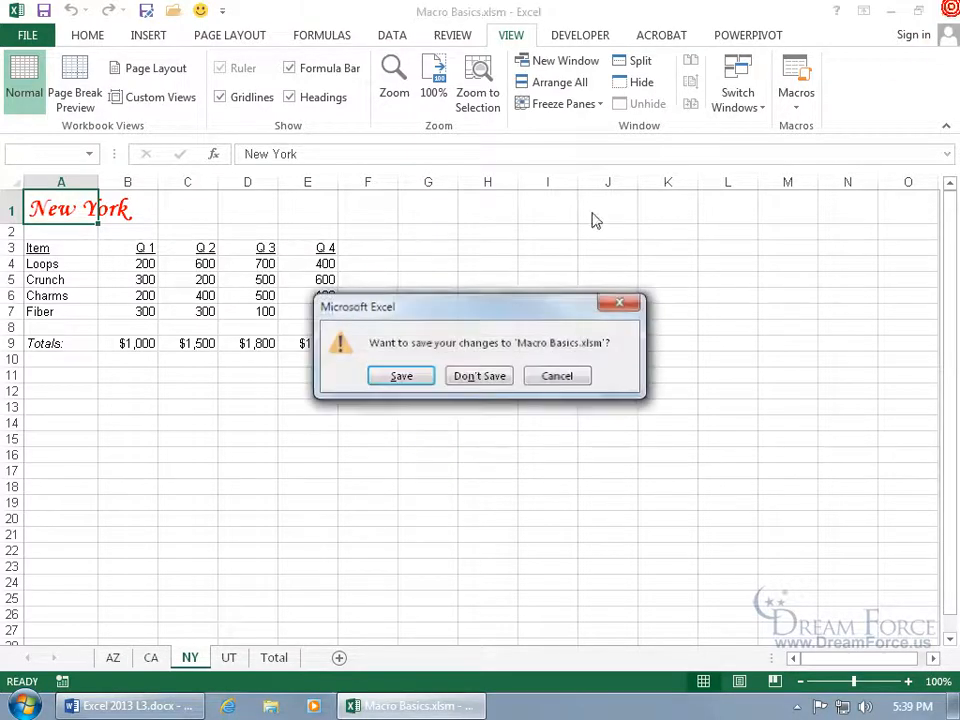
left_click(400, 376)
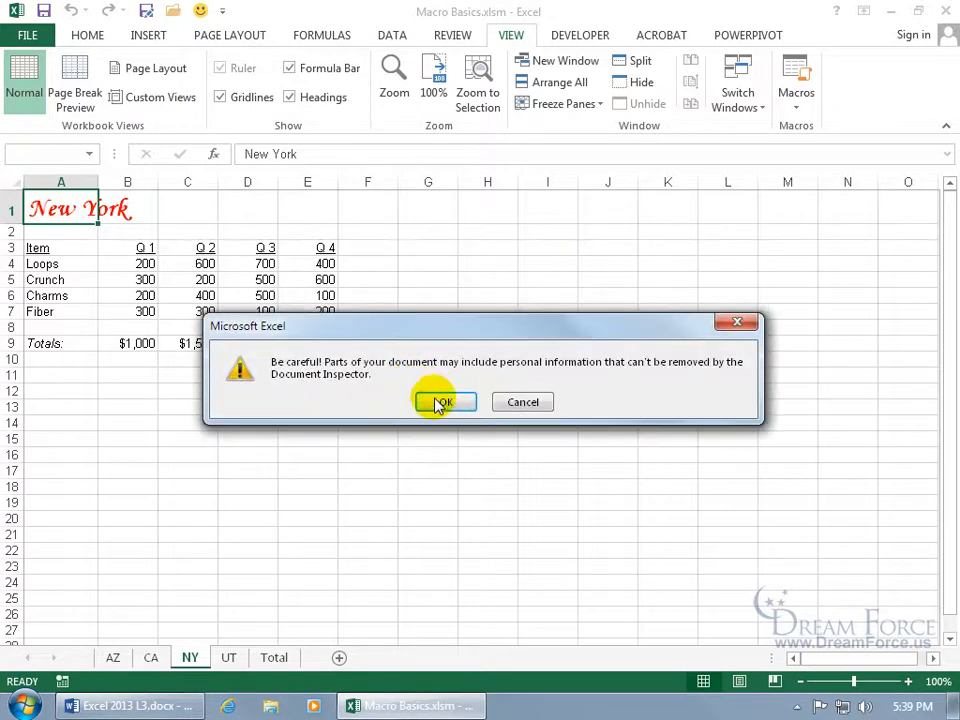
left_click(447, 402)
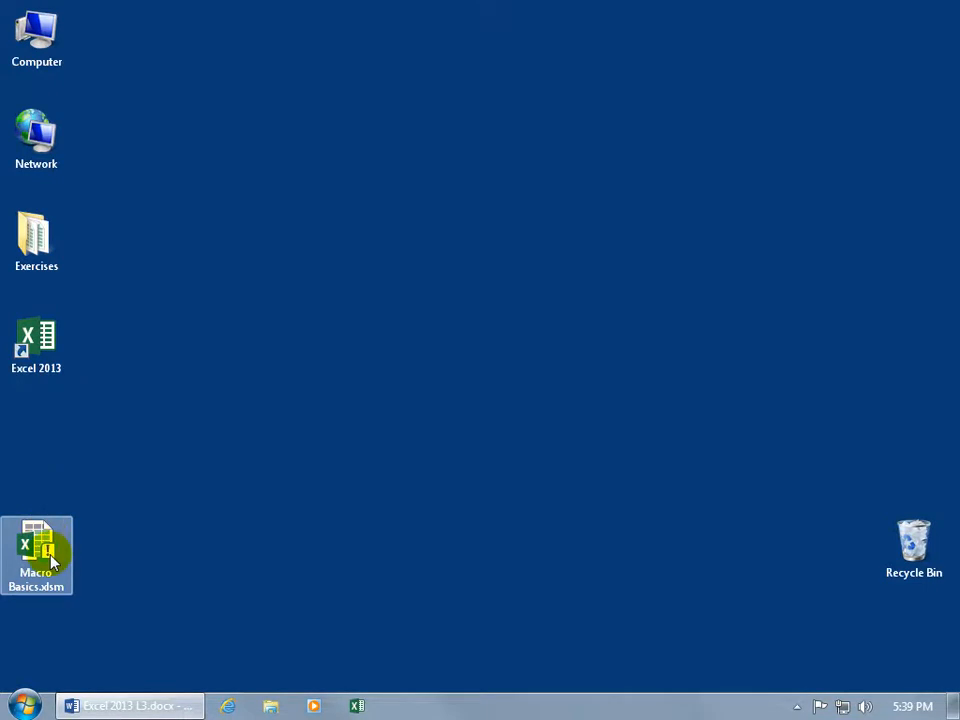
left_click_drag(52, 563, 640, 365)
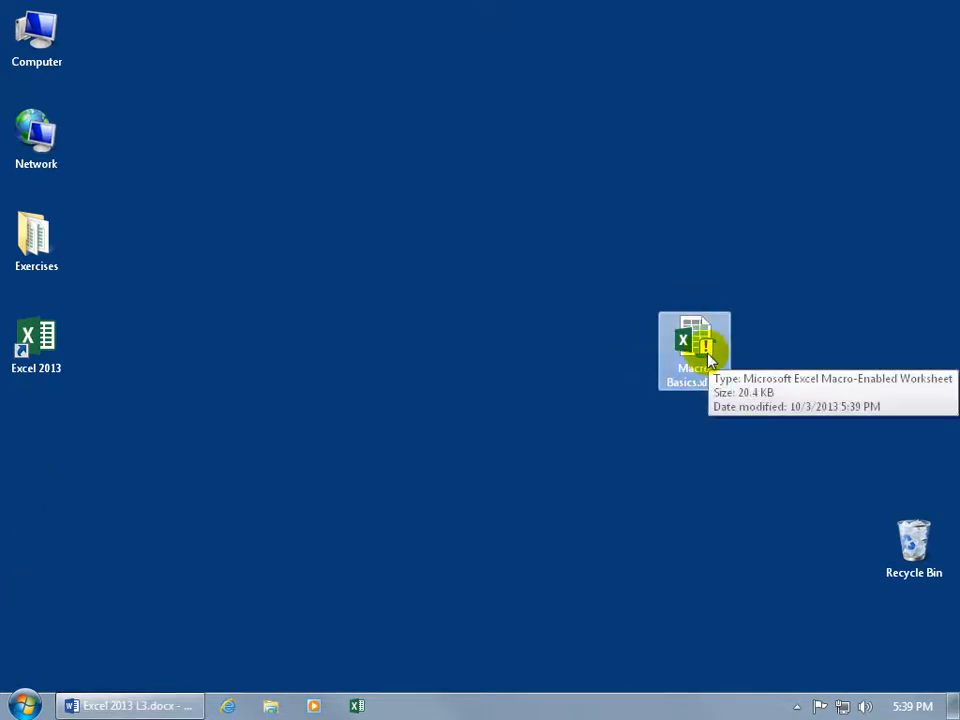
Open the Exercises folder and display its files as Medium Icons
double_click(40, 242)
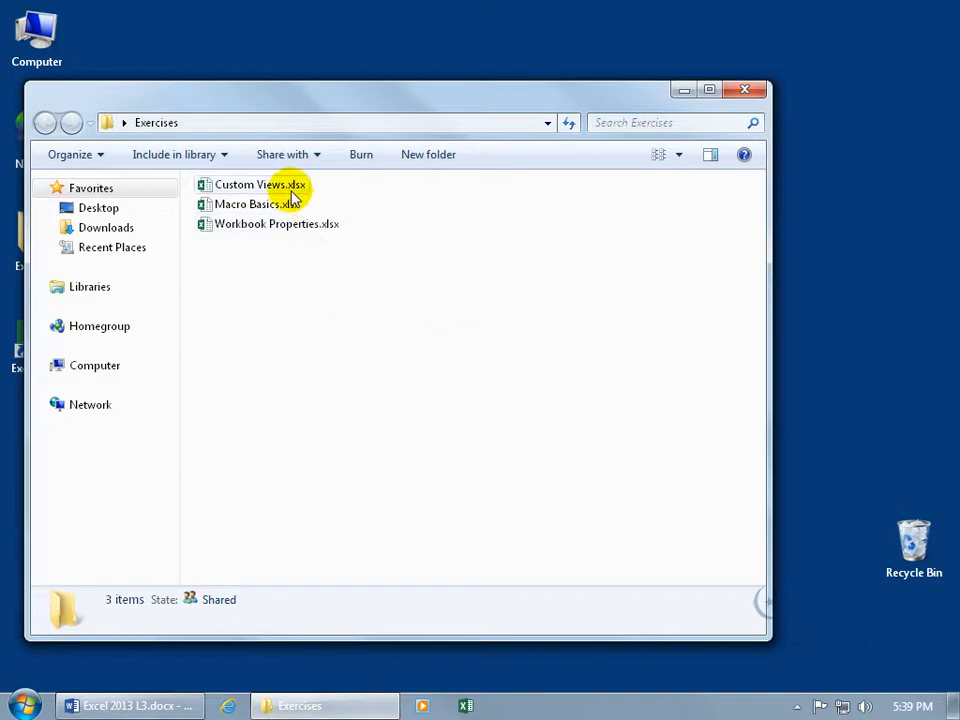
mouse_move(292, 198)
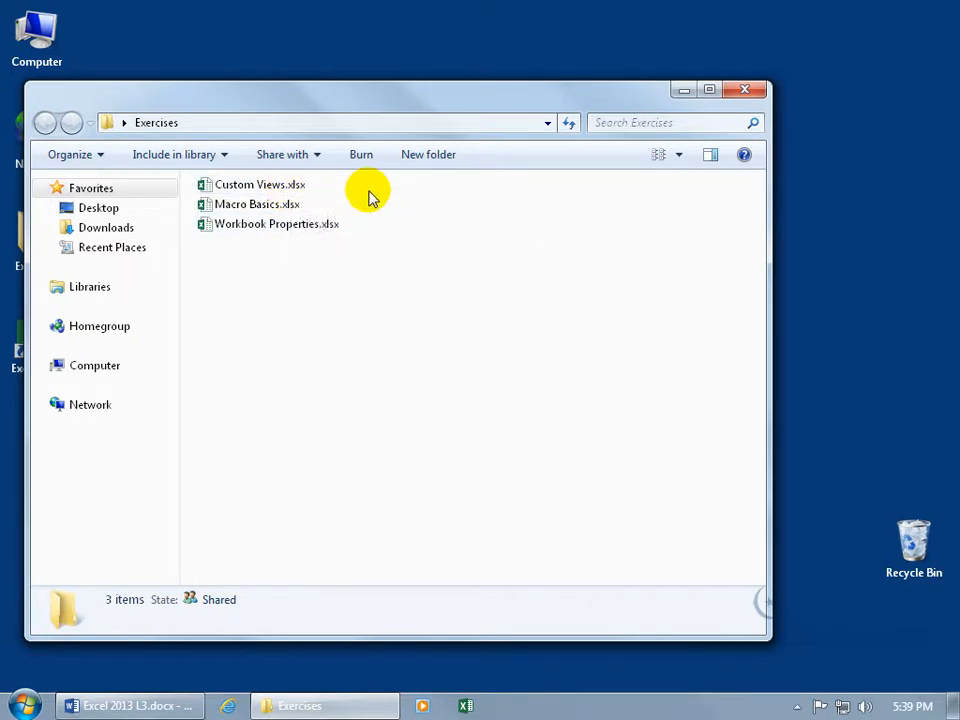
mouse_move(331, 232)
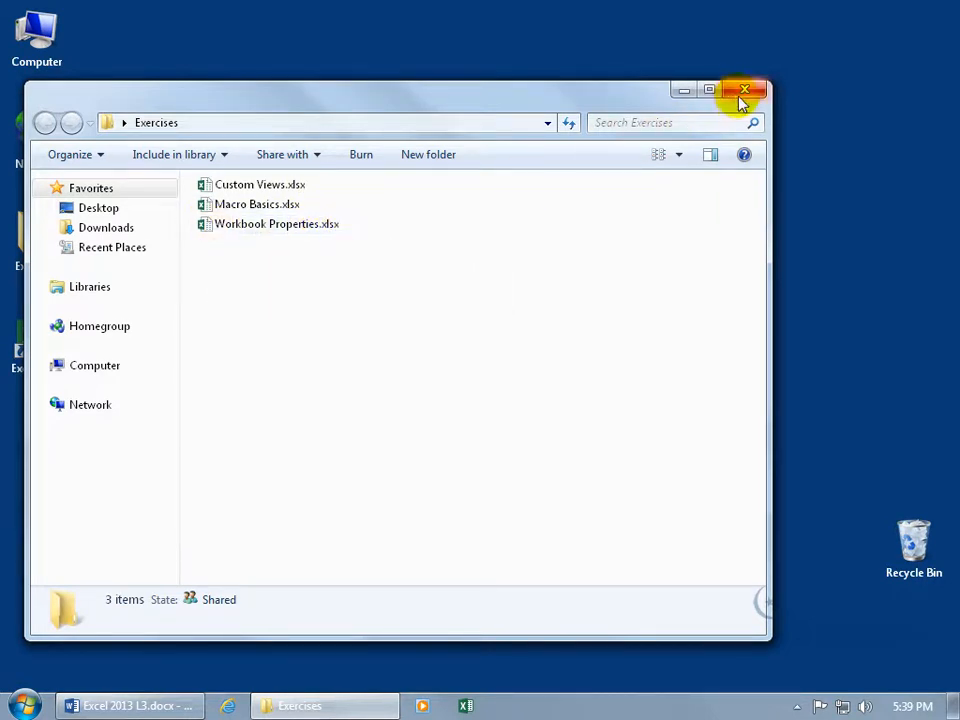
left_click(679, 156)
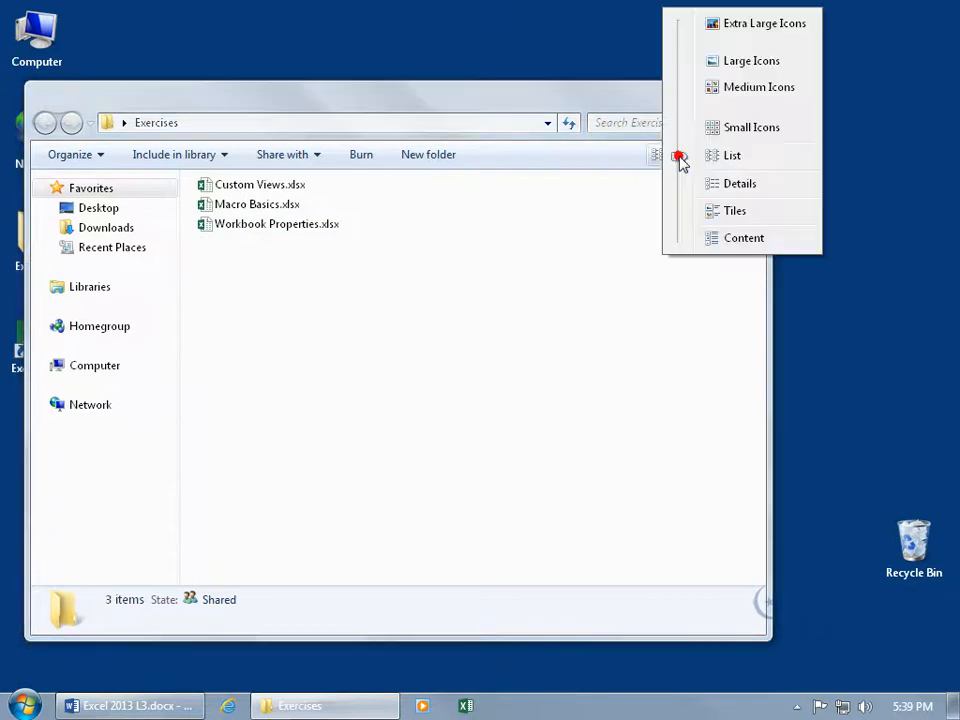
left_click(736, 90)
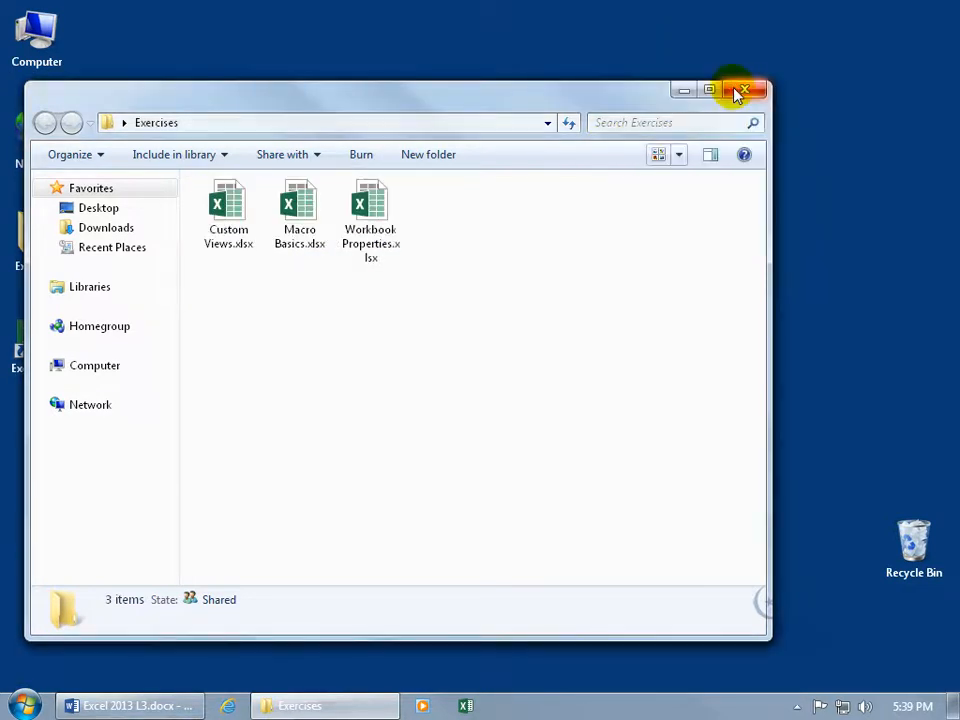
Compare the workbook icons in the Exercises folder with the Macro Basics.xlsm icon on the desktop, and close the folder
left_click_drag(420, 105, 703, 445)
left_click(707, 340)
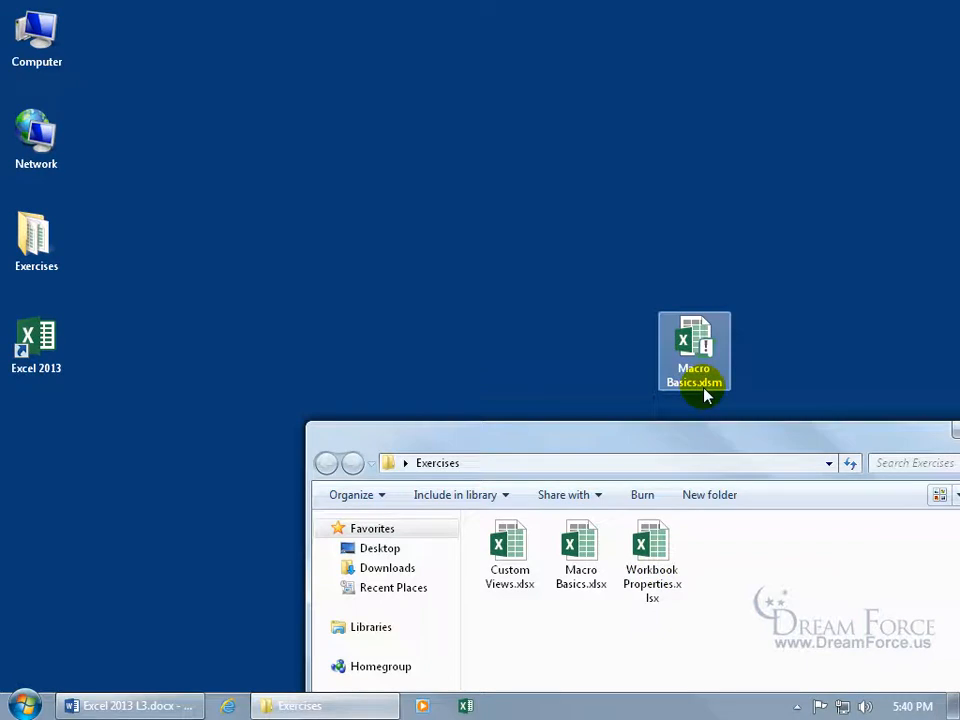
left_click_drag(739, 439, 671, 431)
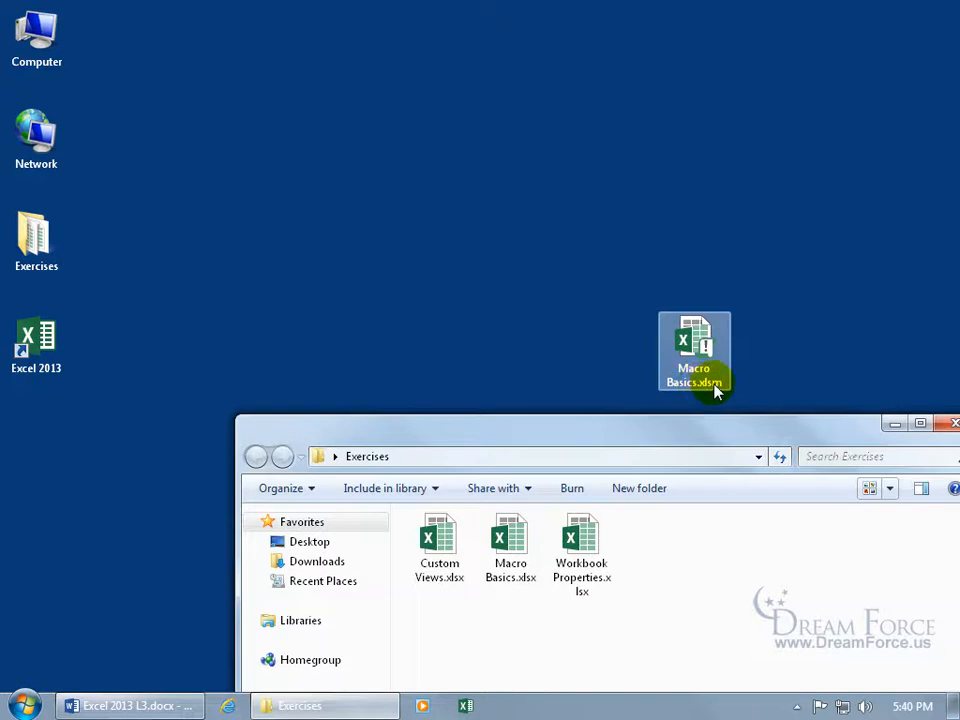
key("alt+F4")
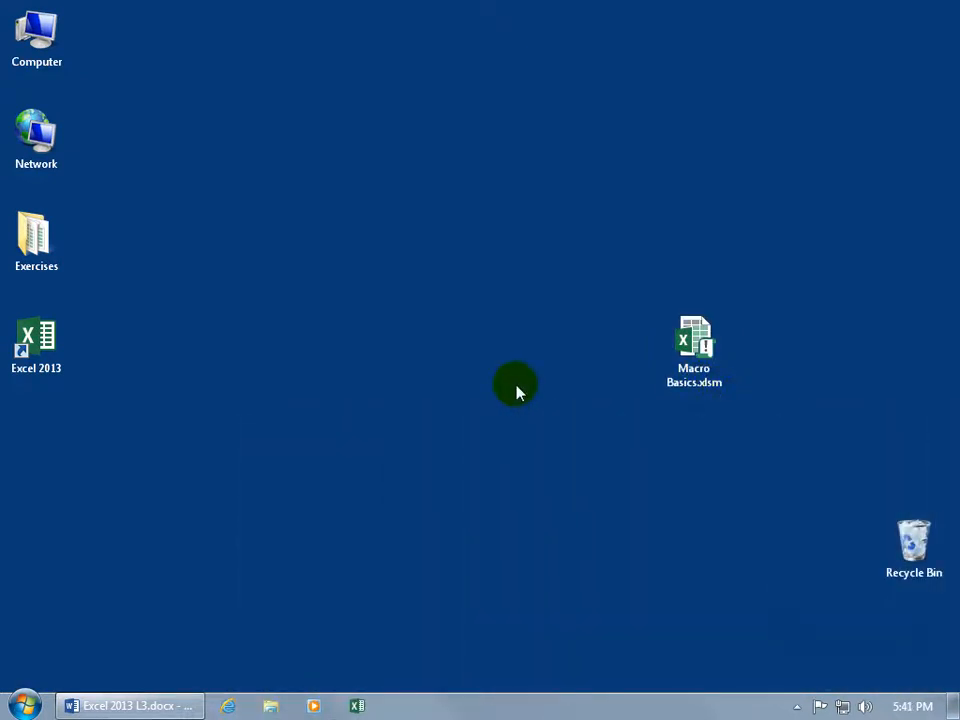
Open Macro Basics.xlsm from the desktop and enable its macro content
left_click(688, 350)
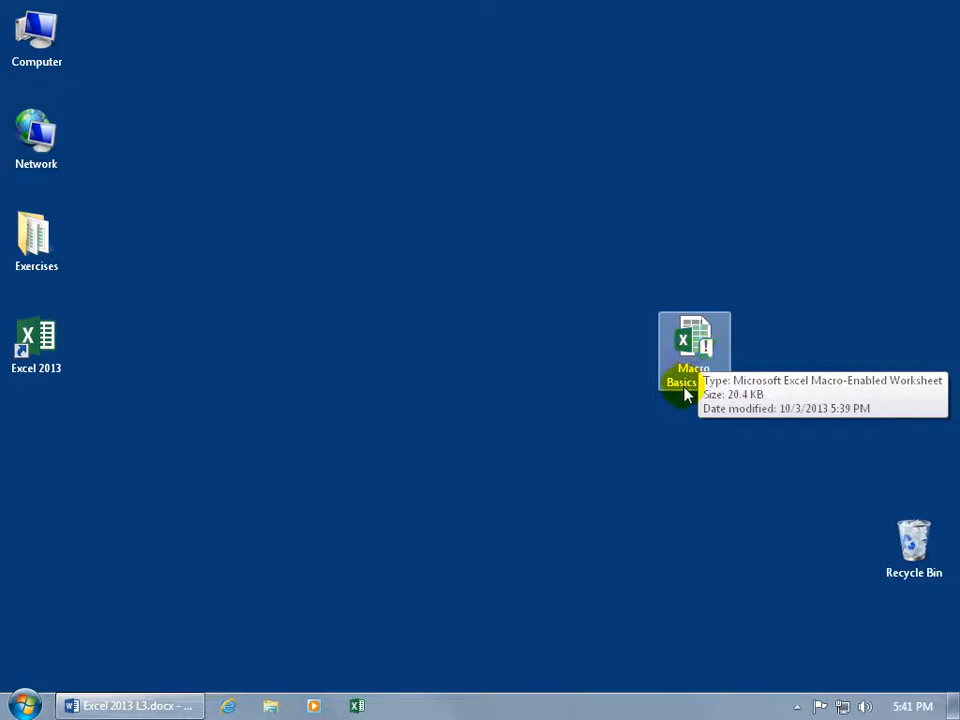
double_click(688, 392)
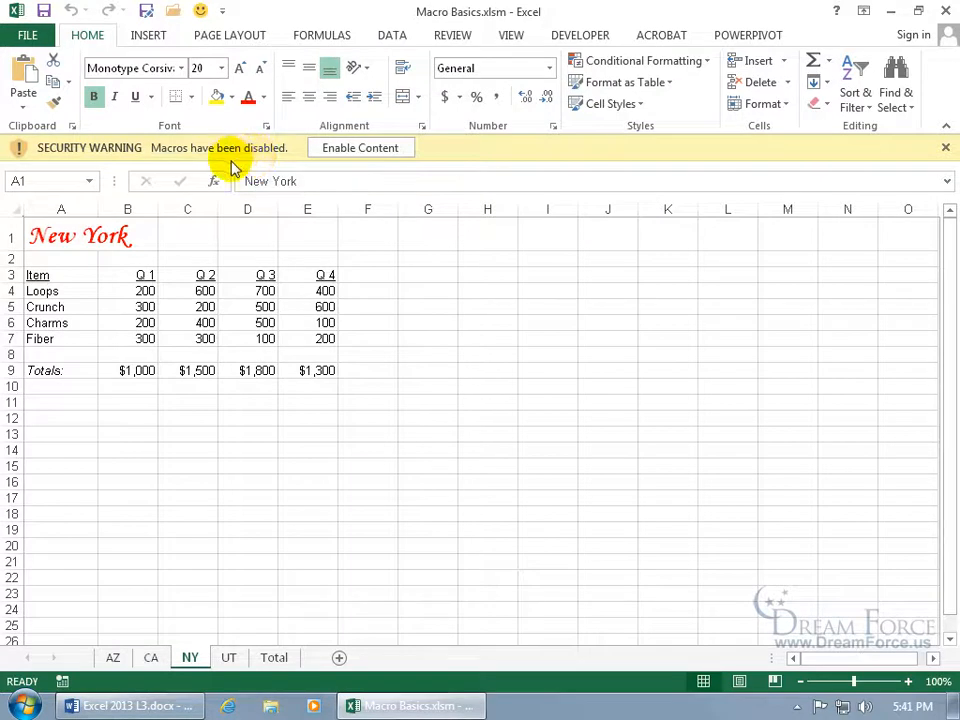
left_click(362, 148)
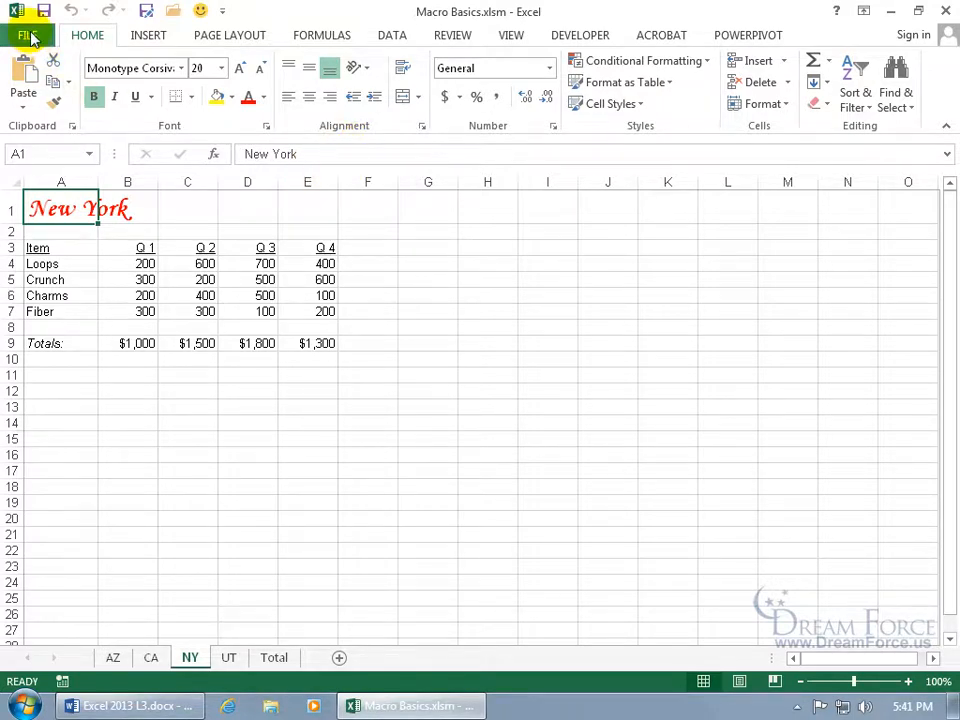
Review the Macro Settings in Excel's Trust Center and leave the options without making changes
left_click(30, 38)
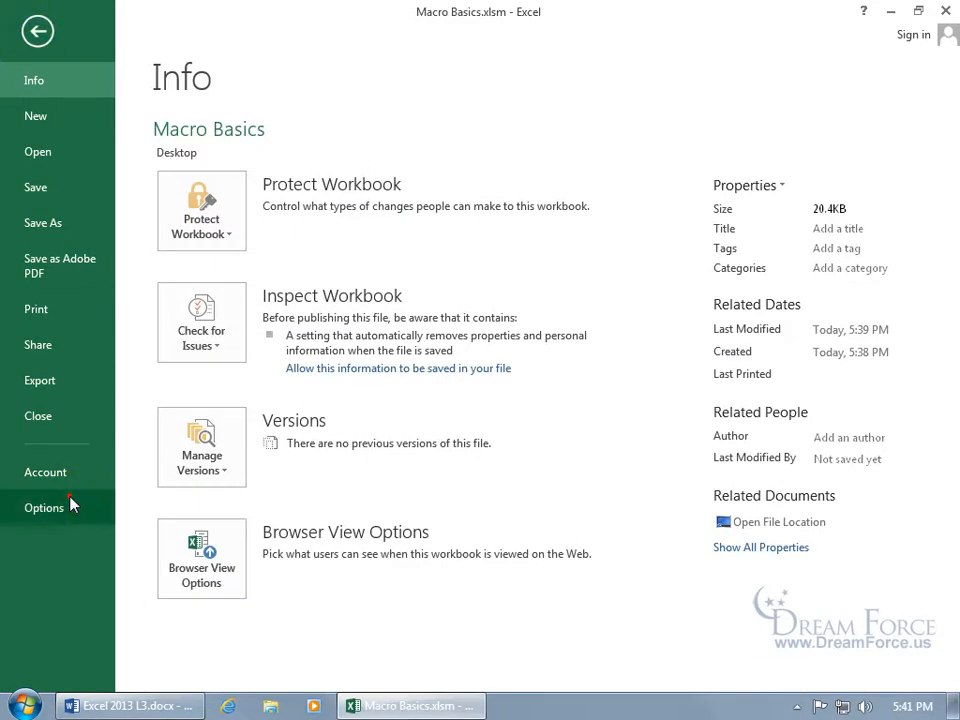
left_click(70, 503)
left_click(217, 335)
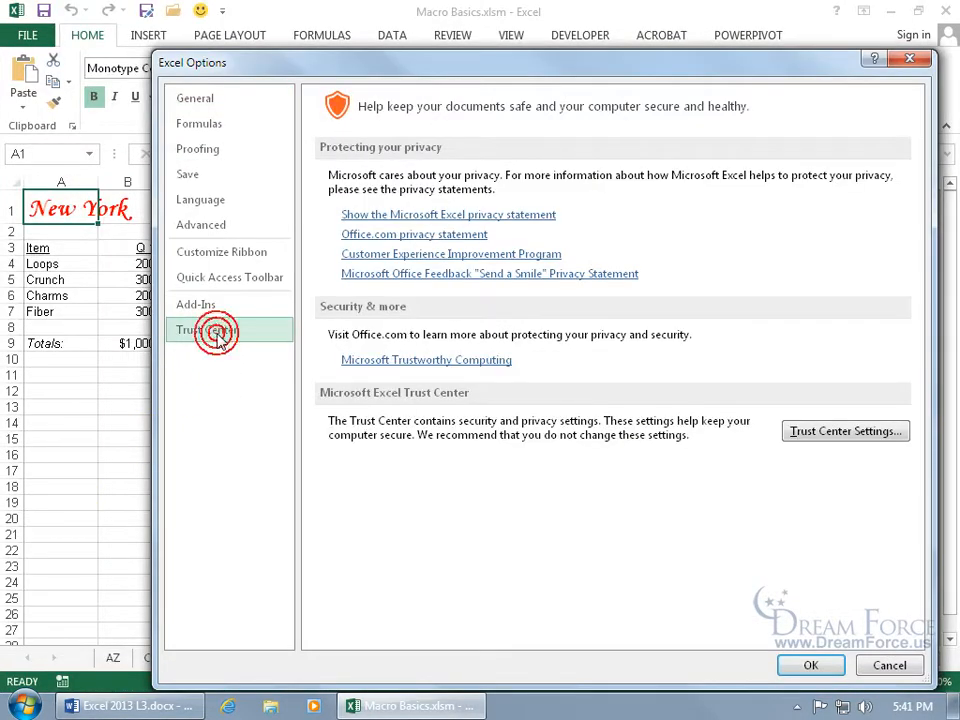
left_click(810, 429)
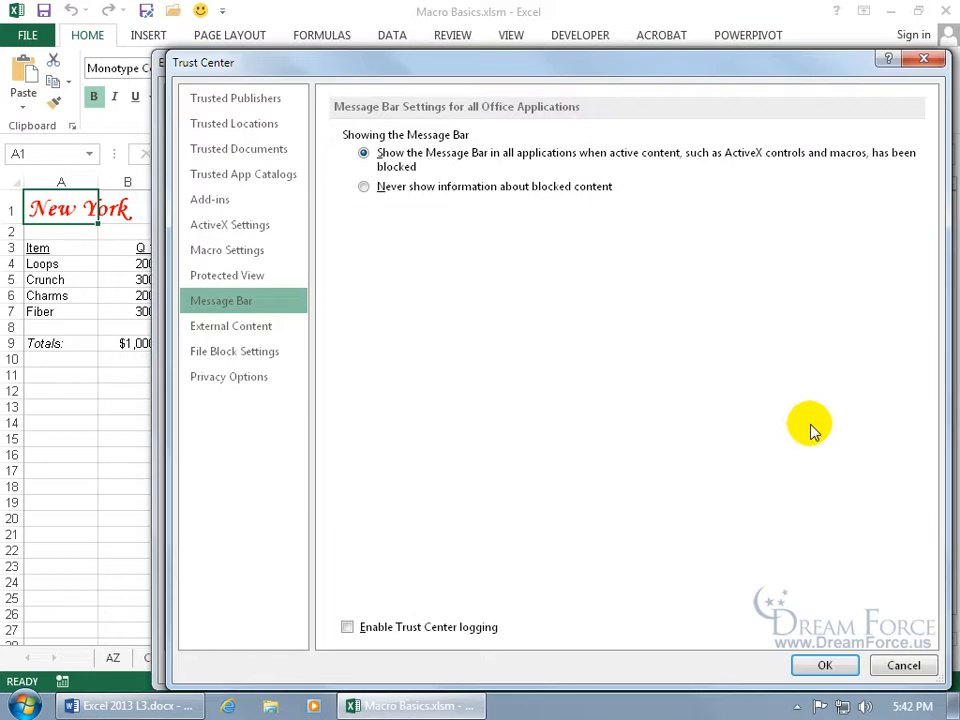
left_click(251, 259)
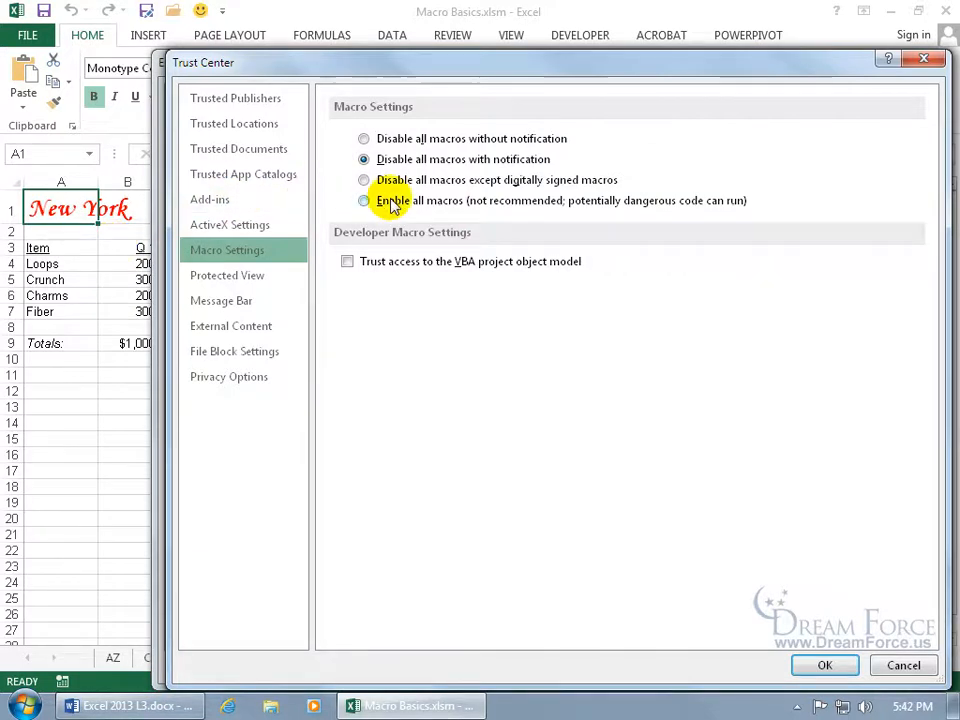
left_click(903, 665)
left_click(886, 665)
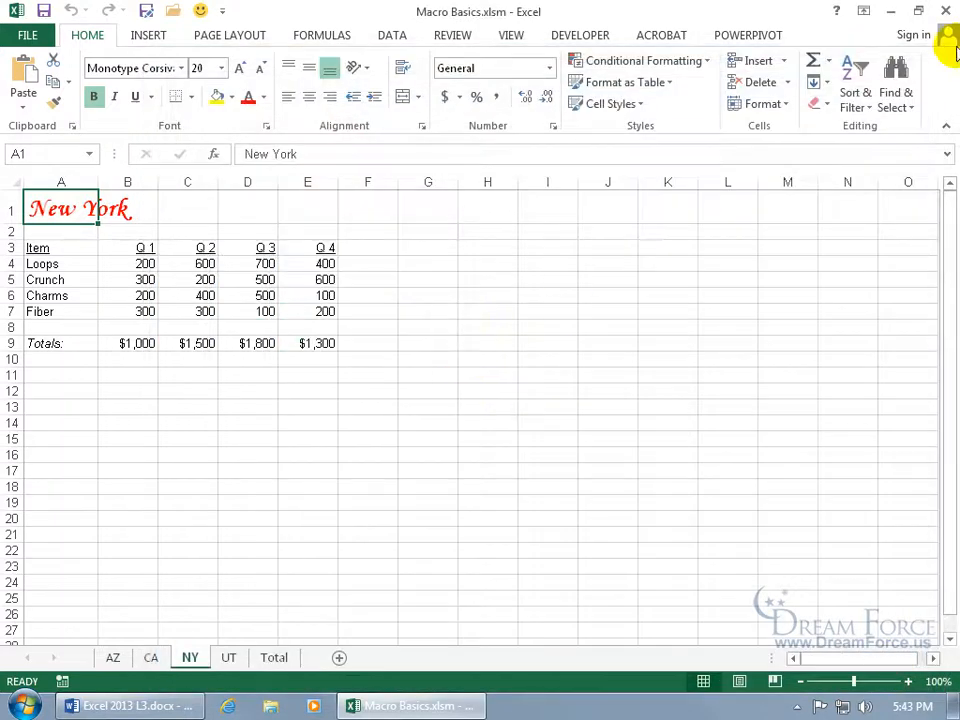
Close Macro Basics.xlsm and open the recently used workbook Macro Basics.xlsx
left_click(946, 10)
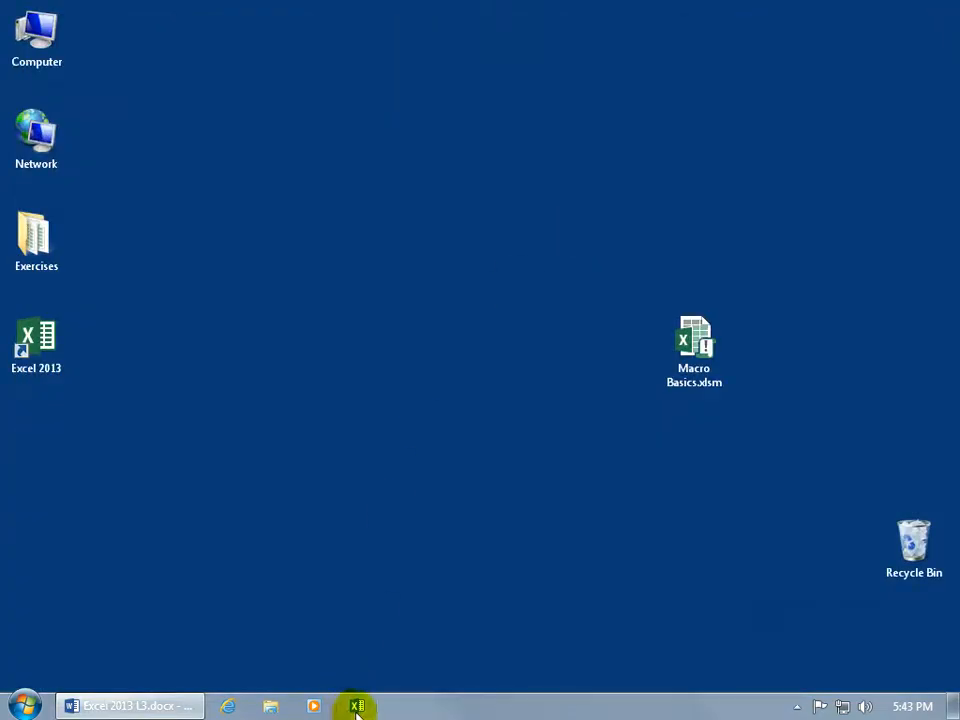
right_click(357, 706)
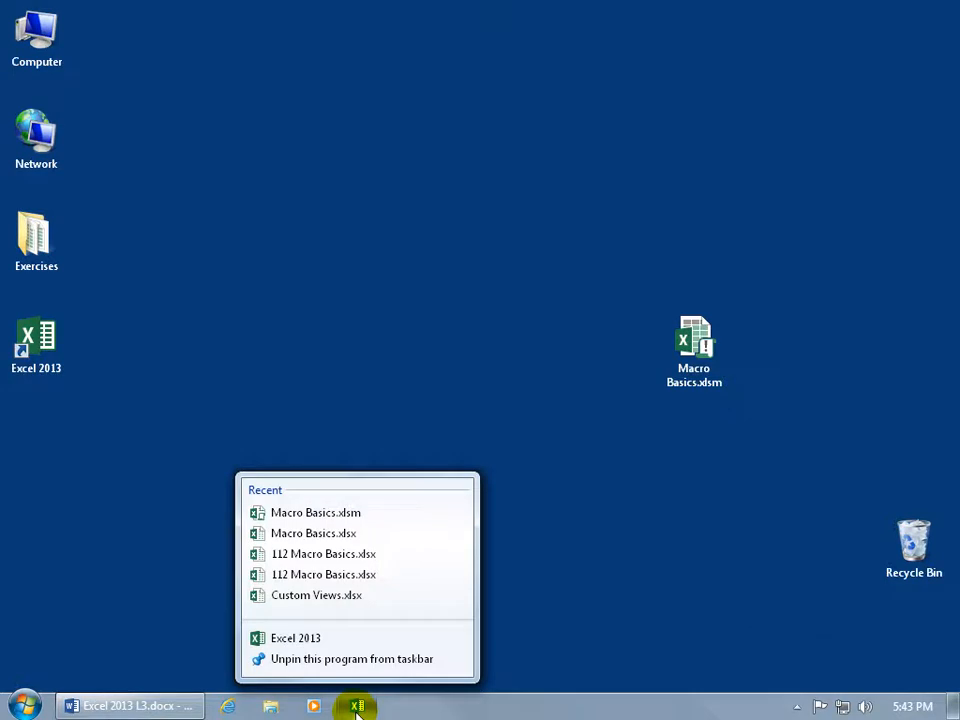
left_click(315, 533)
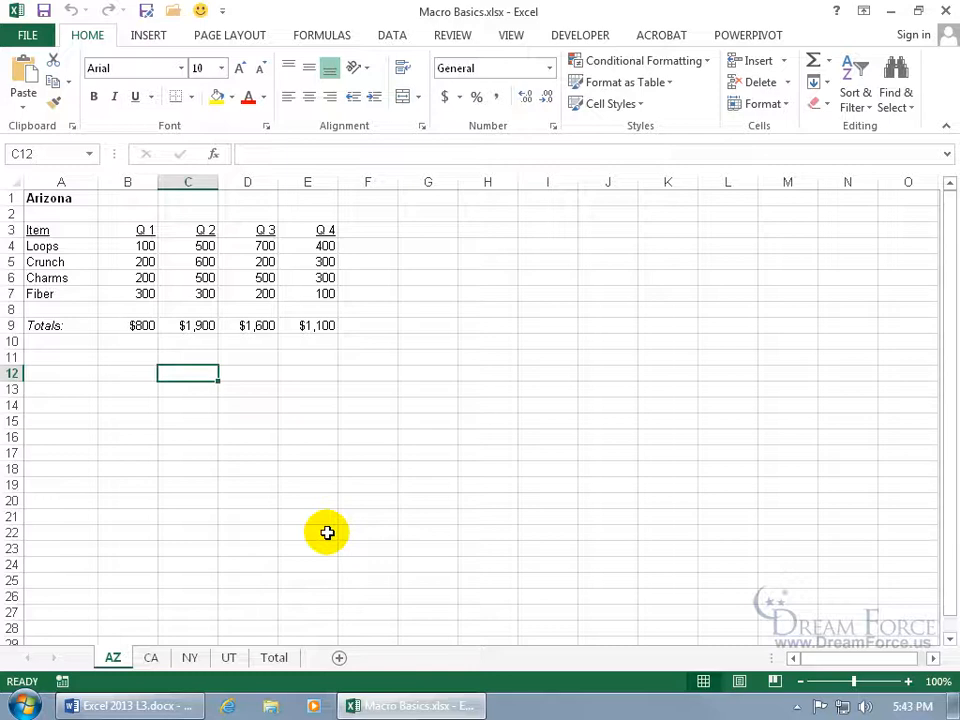
Check the list of macros available in all open workbooks and close it
left_click(512, 35)
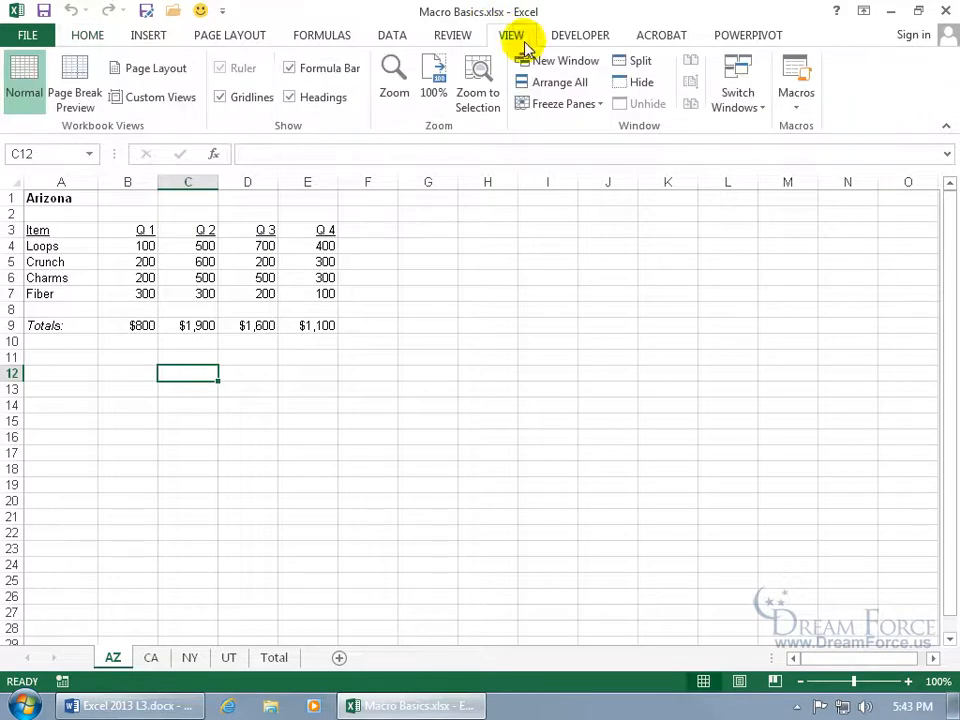
left_click(795, 76)
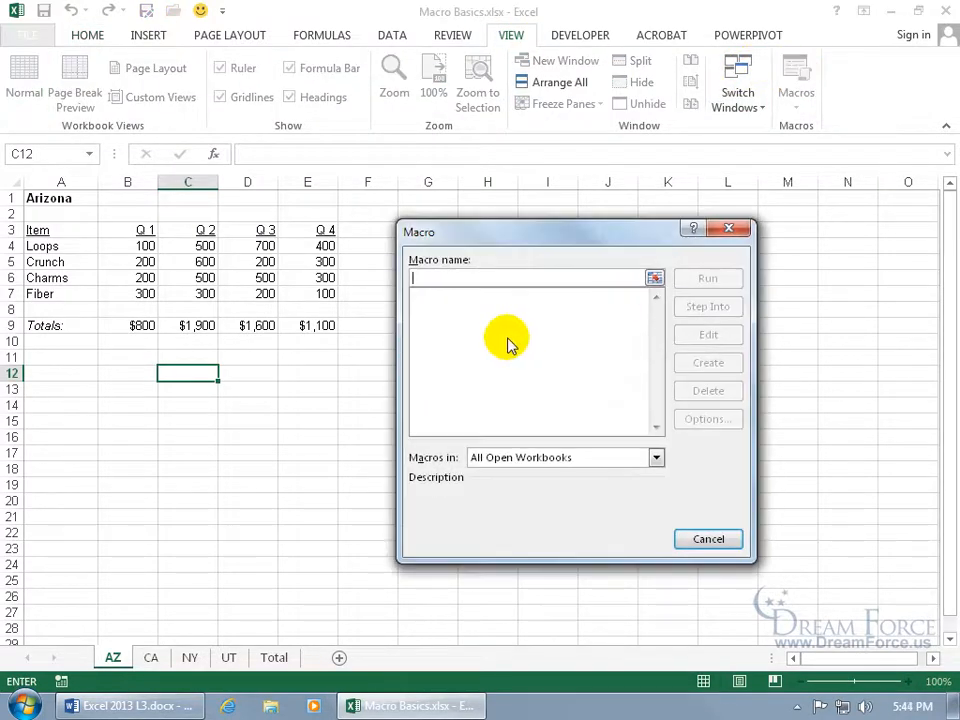
left_click(700, 541)
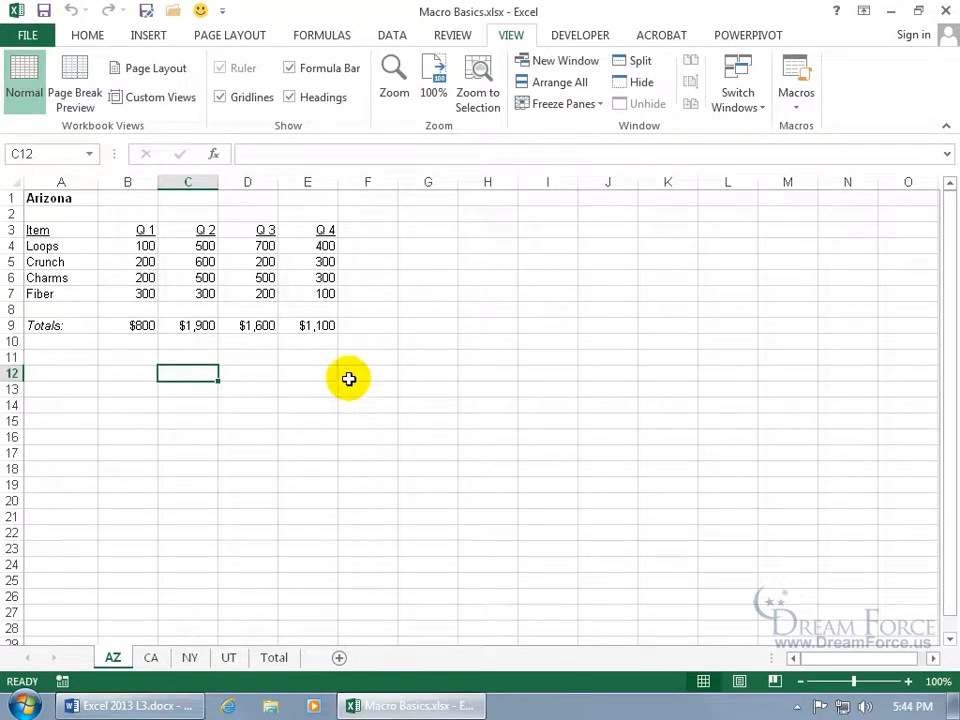
Try to run the smiley macro from the Quick Access Toolbar, and remove it from that toolbar
left_click(200, 12)
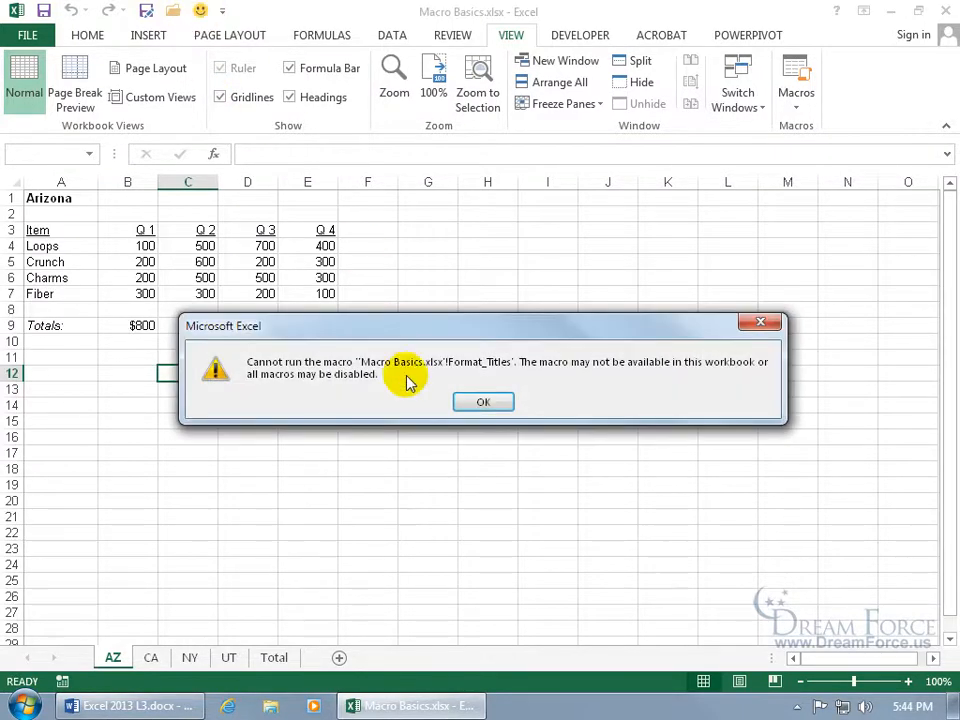
left_click(480, 403)
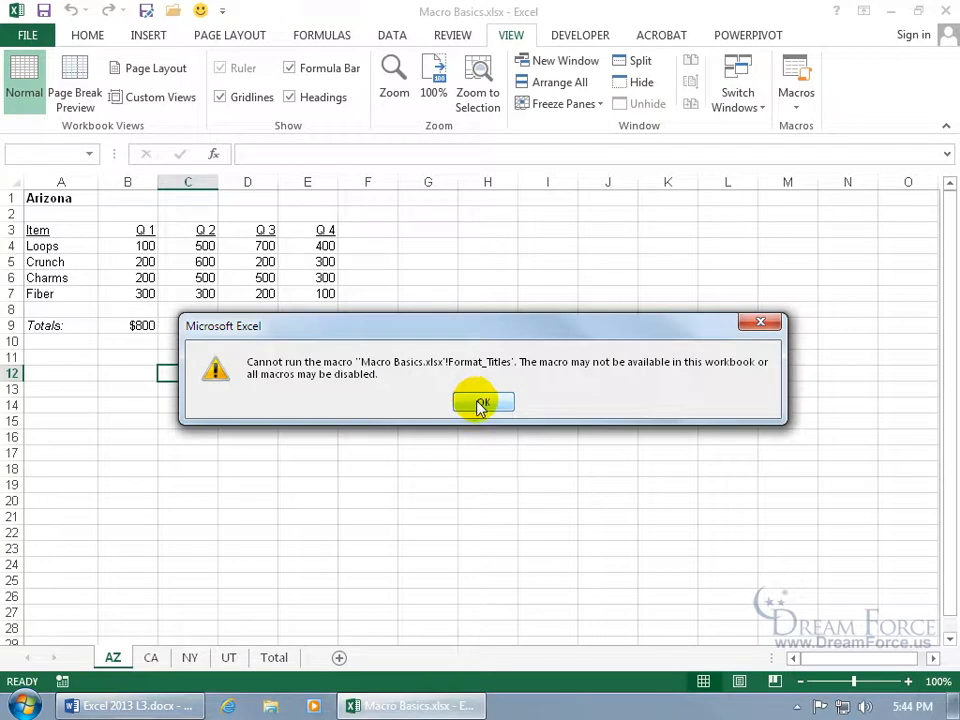
right_click(202, 12)
left_click(216, 22)
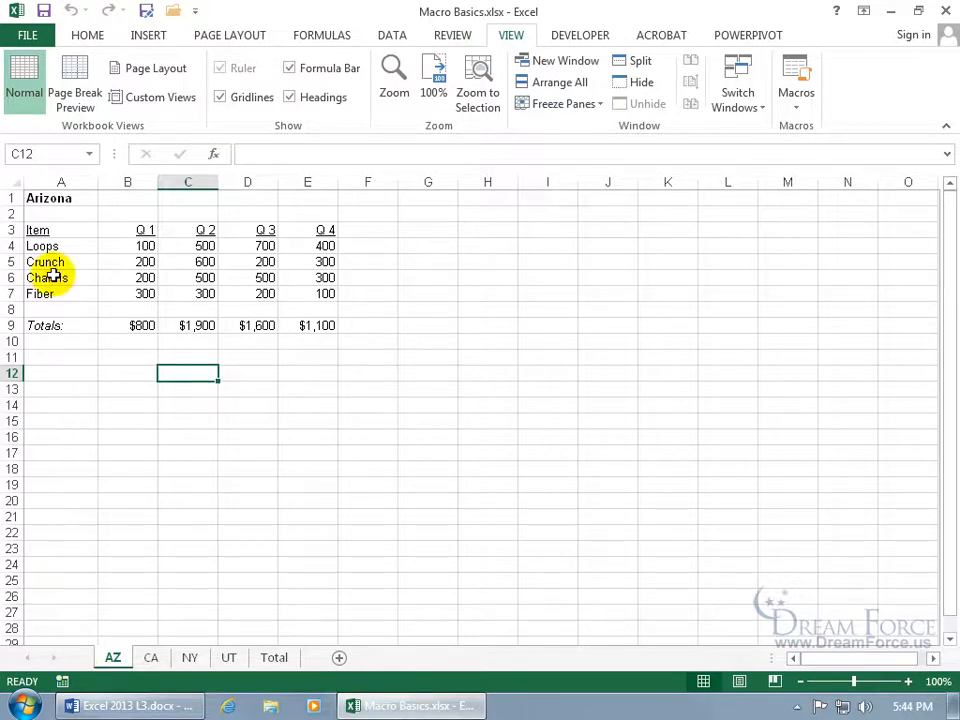
Start recording a macro named Format on cell A1 of AZ, with shortcut Ctrl+Shift+M, stored in the Personal Macro Workbook
left_click(48, 198)
left_click(62, 681)
type("Format")
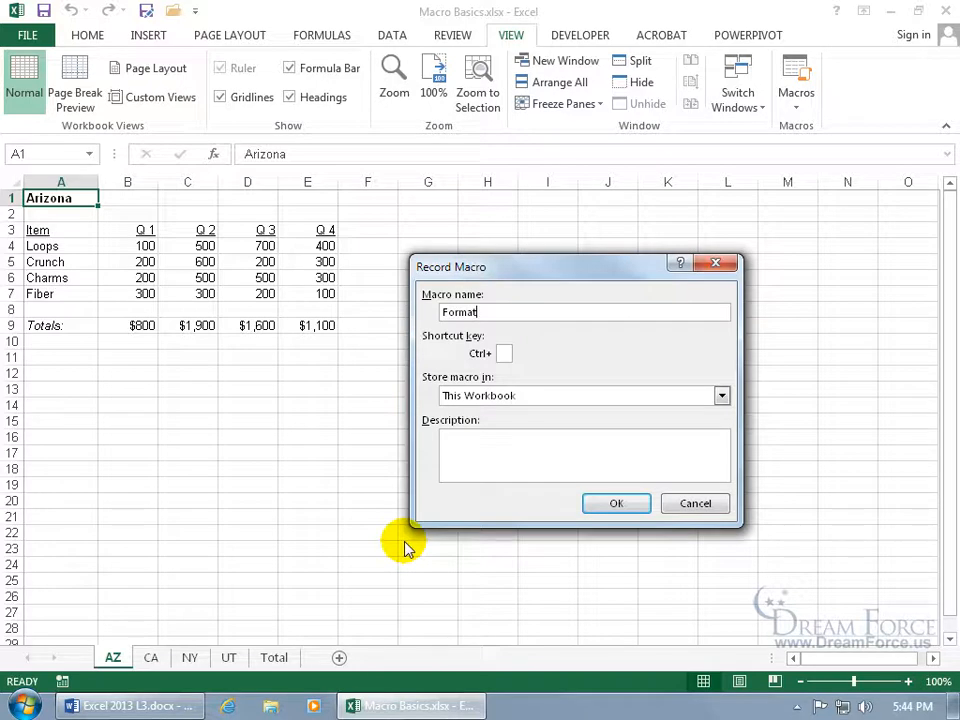
left_click(502, 353)
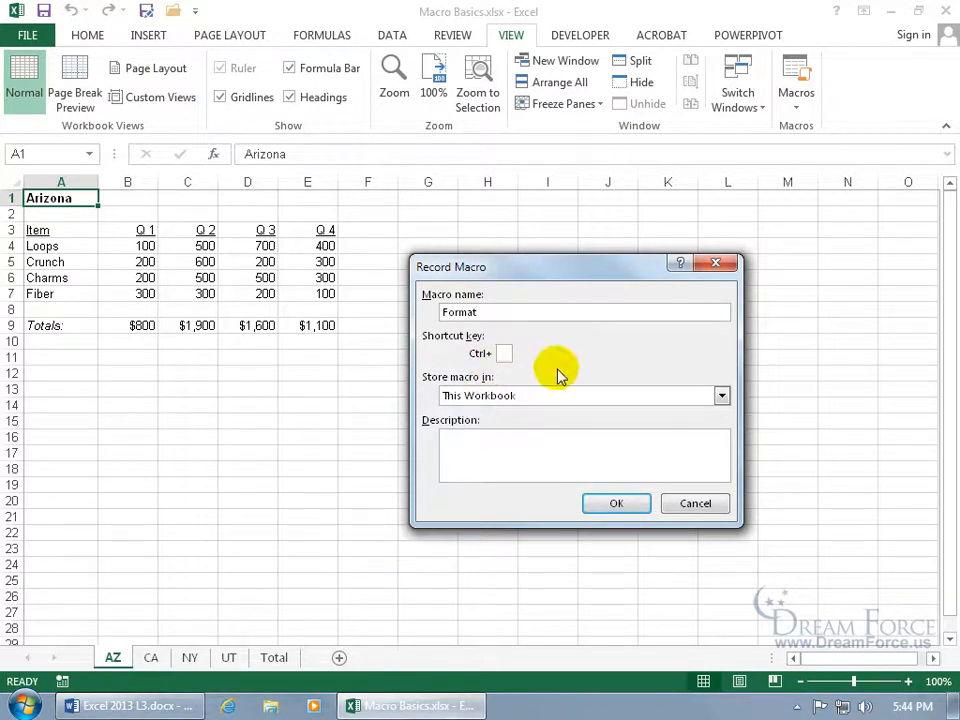
key("shift+m")
left_click(527, 396)
left_click(536, 411)
left_click(581, 396)
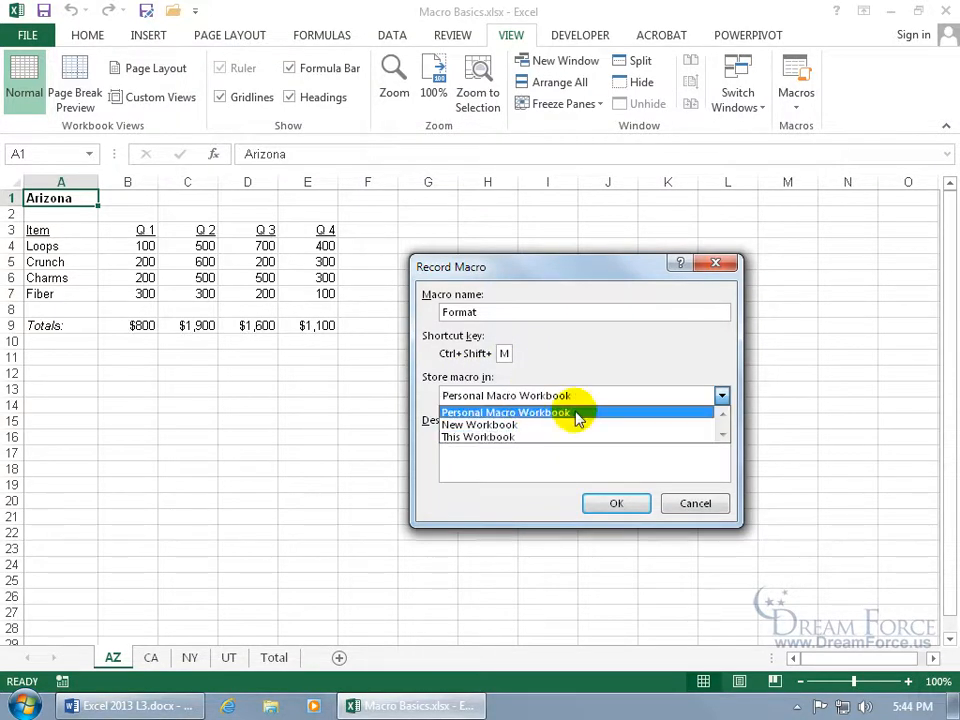
left_click(576, 418)
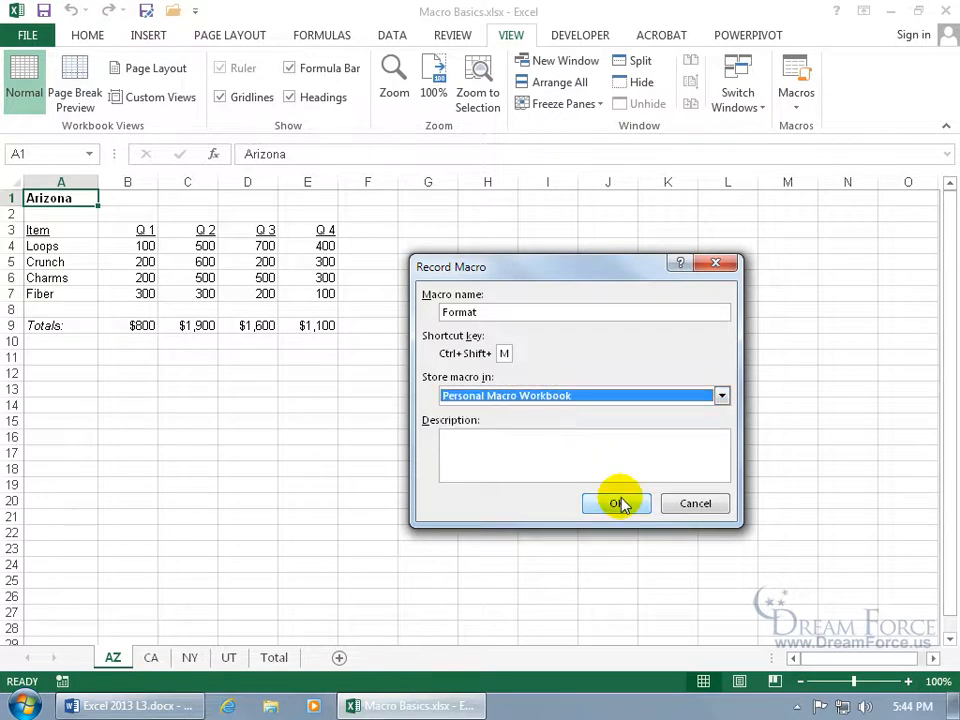
left_click(618, 503)
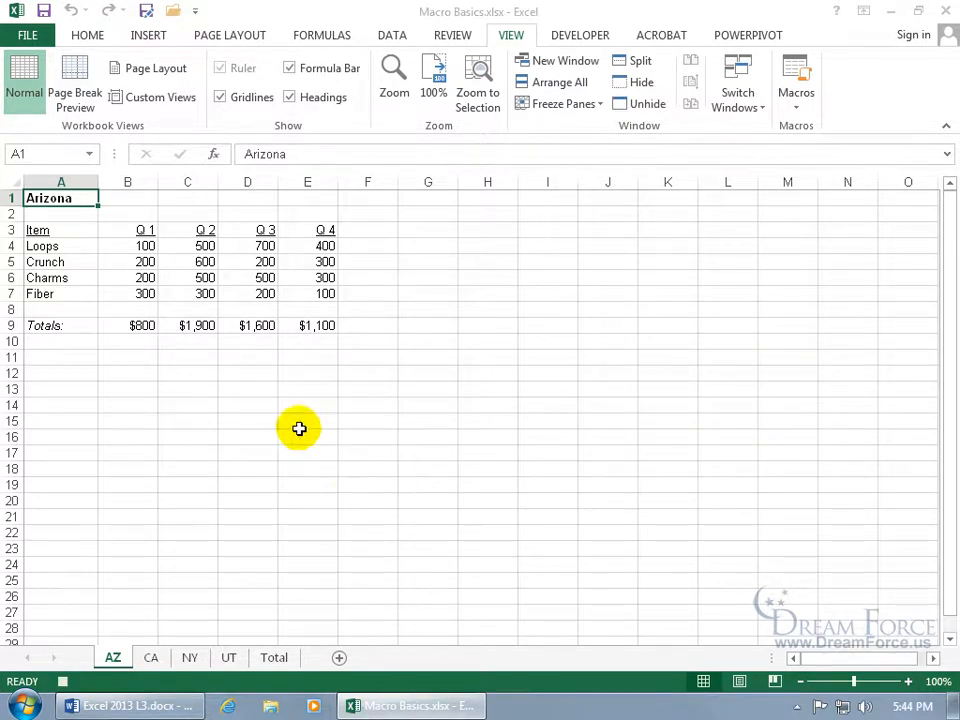
Format the Arizona title in A1 with red font color and size 20, and stop recording the macro
left_click(84, 36)
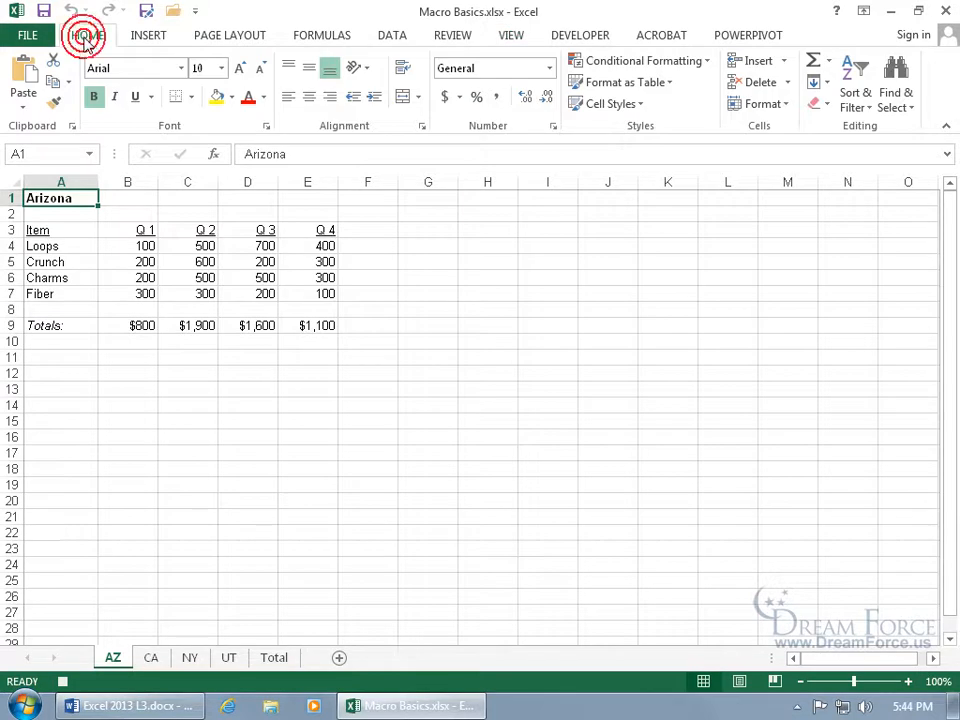
left_click(247, 97)
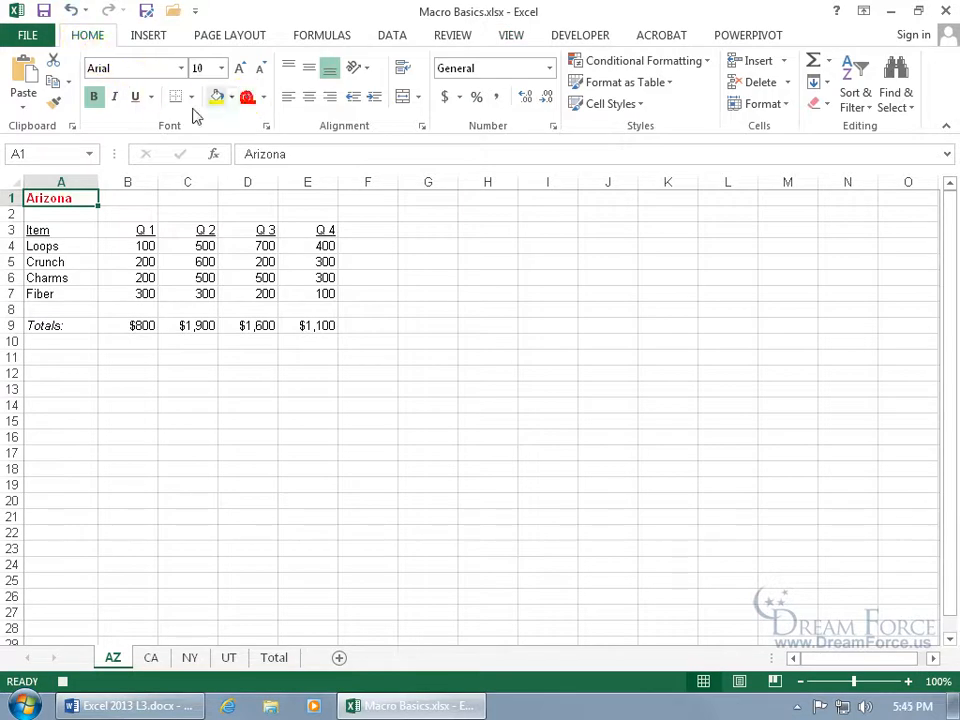
left_click(221, 68)
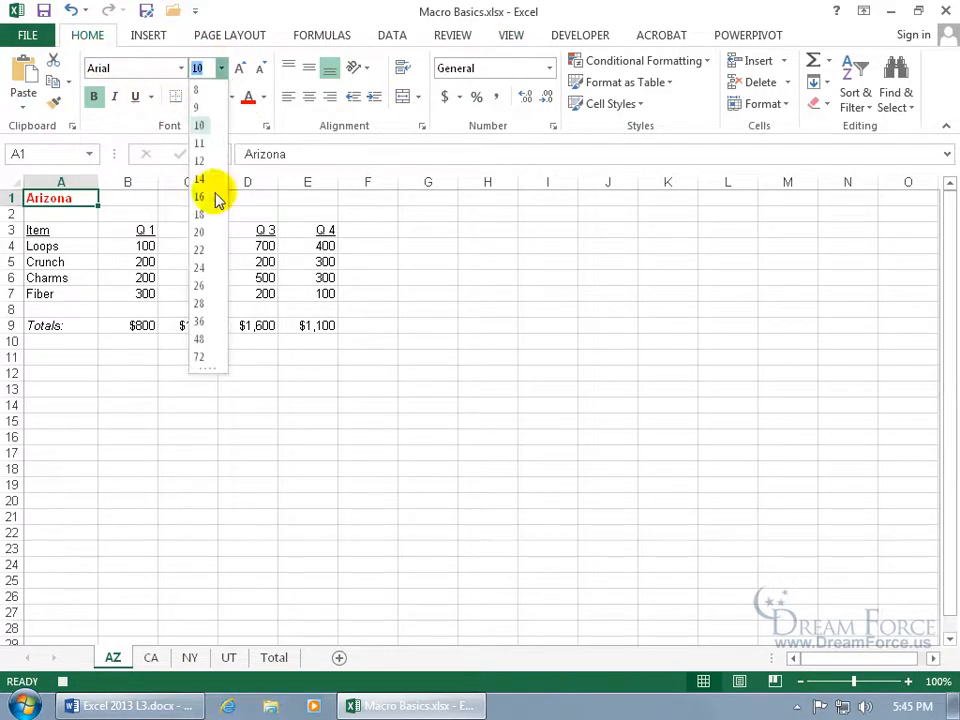
left_click(208, 234)
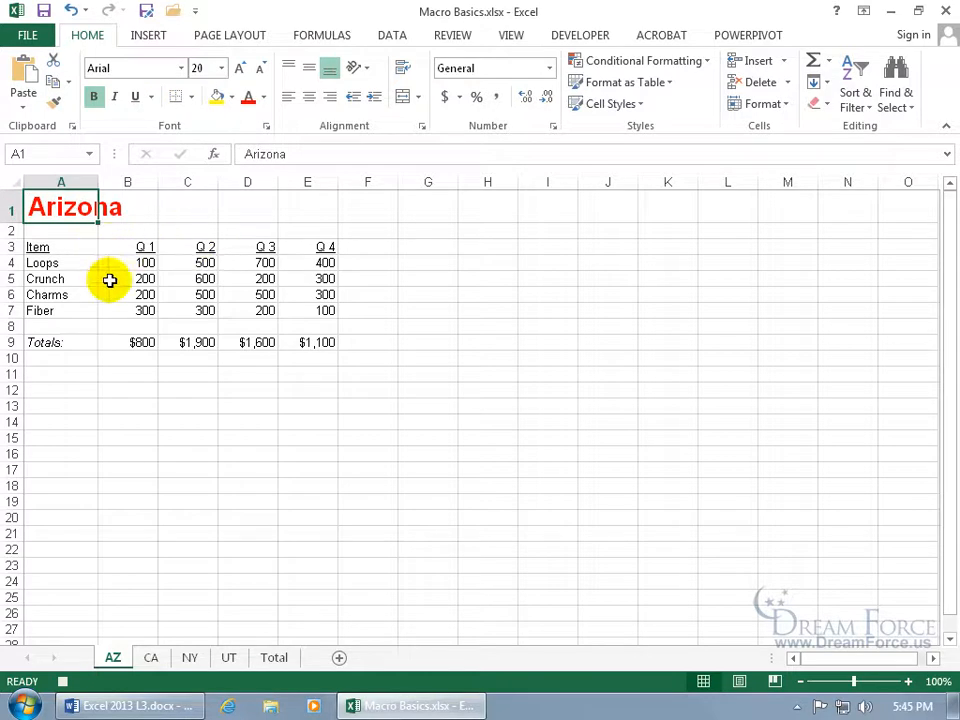
left_click(62, 681)
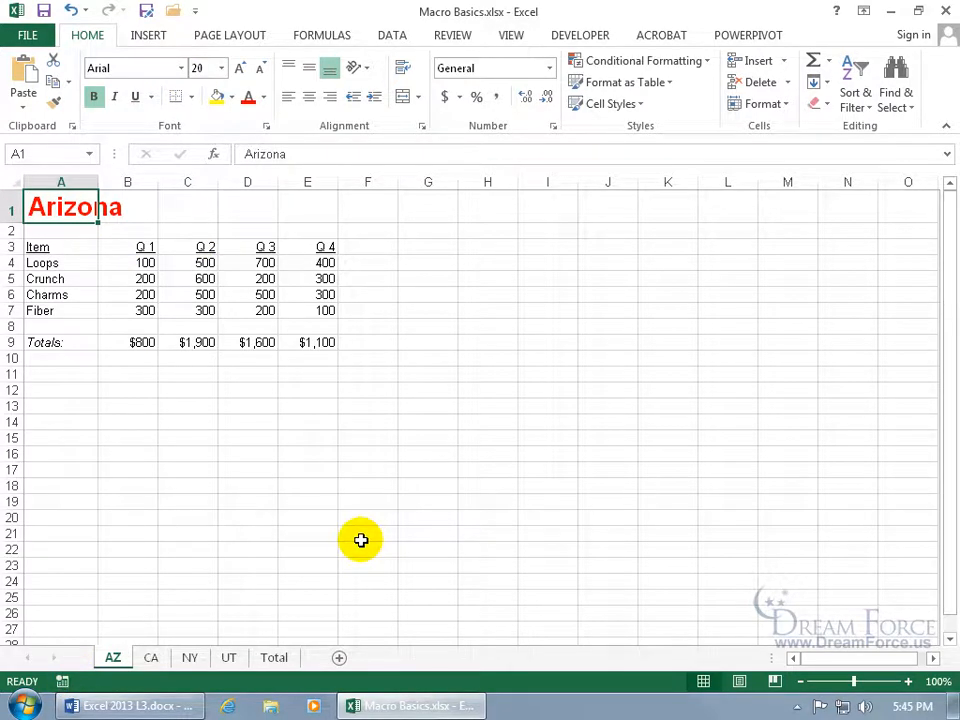
Save the workbook, and check the list of macros stored in all open workbooks
left_click(44, 11)
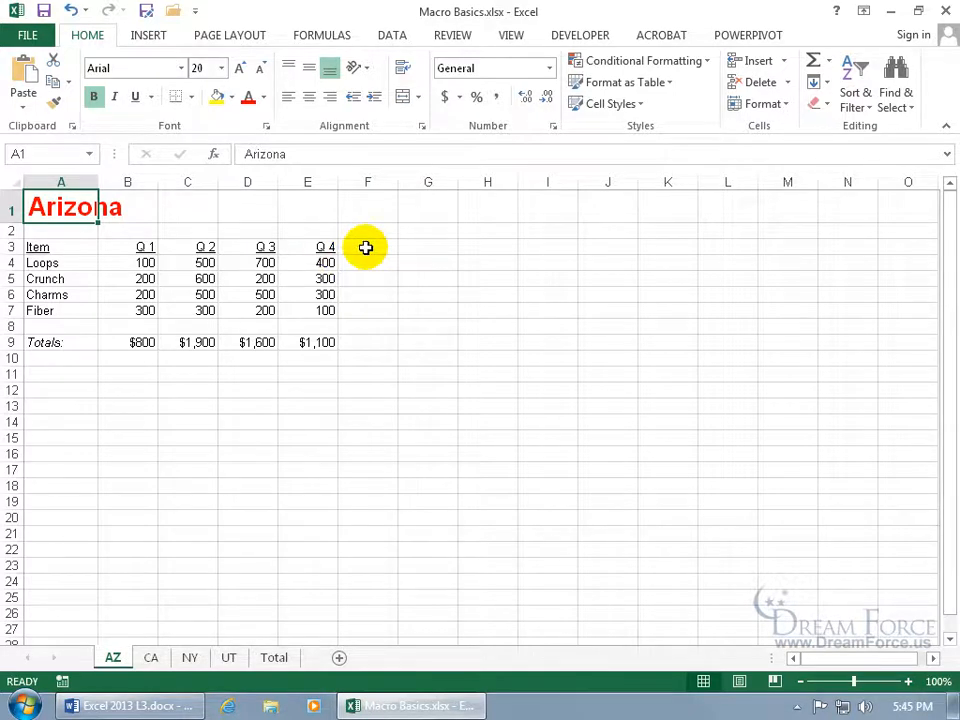
left_click(511, 37)
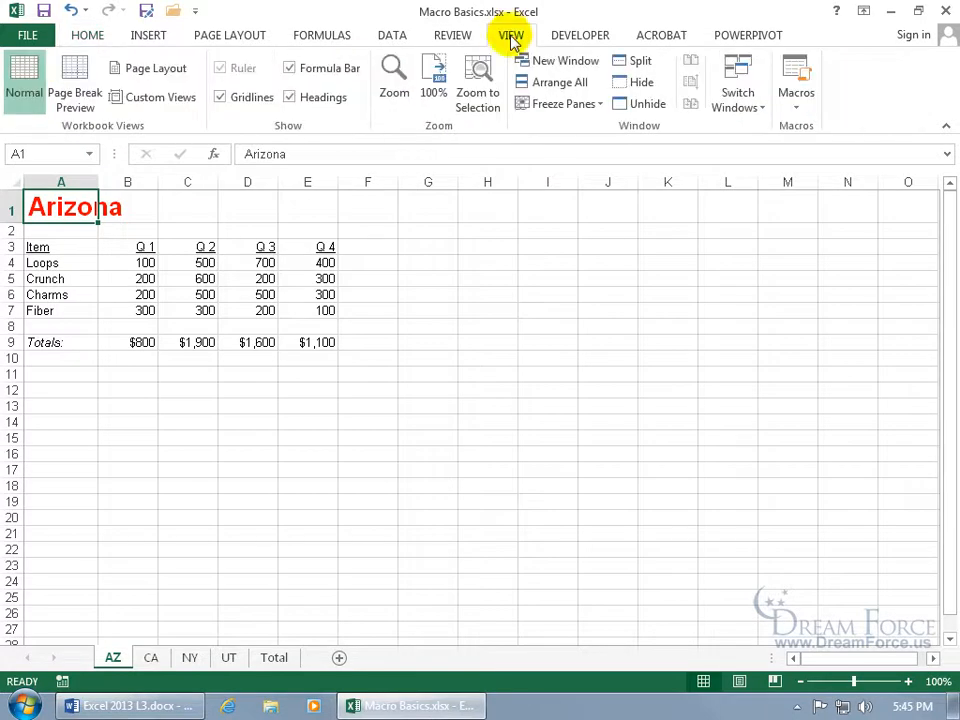
left_click(796, 75)
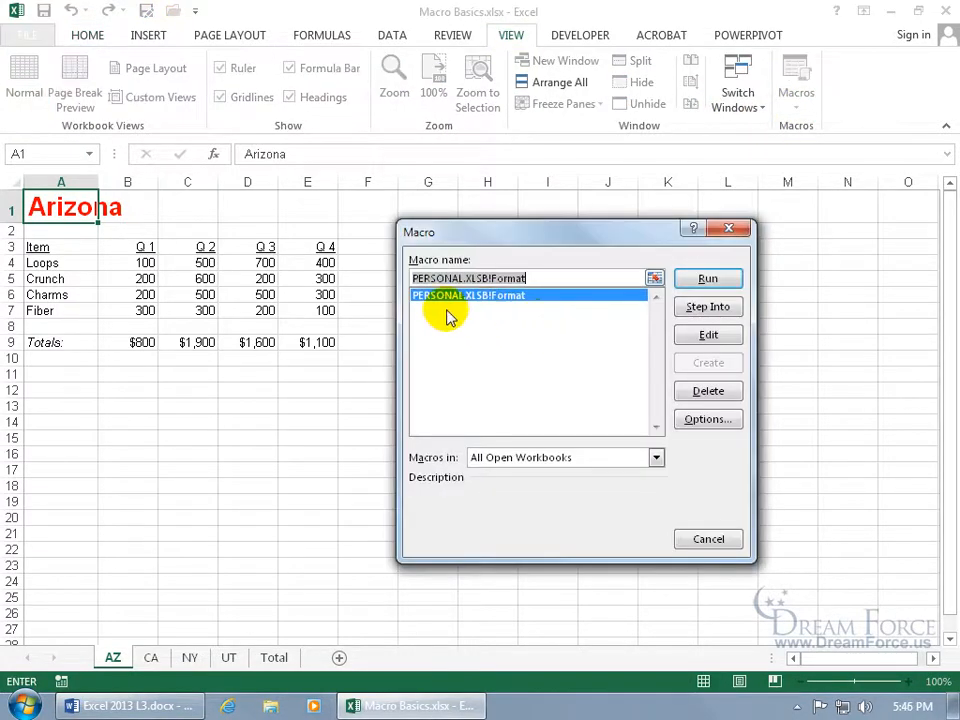
left_click(708, 539)
Run the Format macro on the California title in cell A1 of the CA sheet
left_click(151, 658)
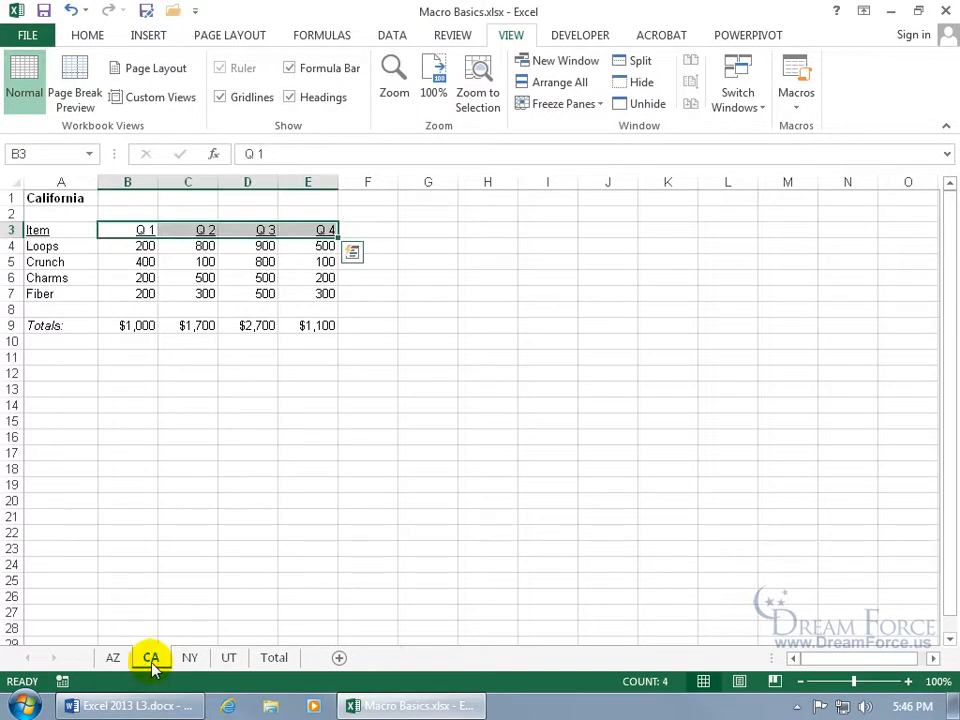
left_click(55, 200)
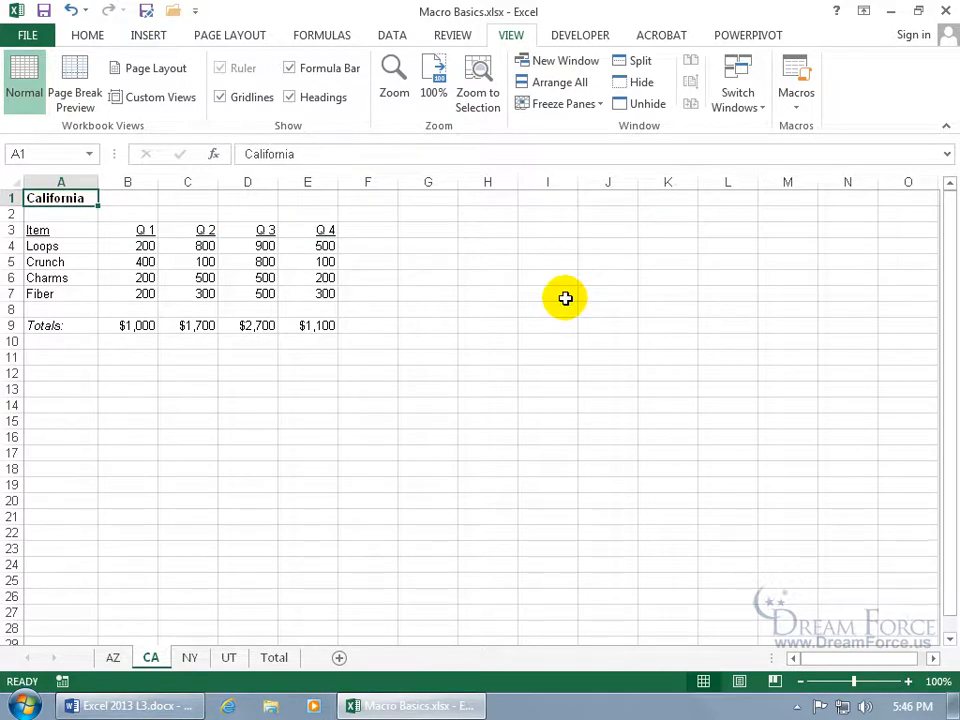
key("ctrl+shift+t")
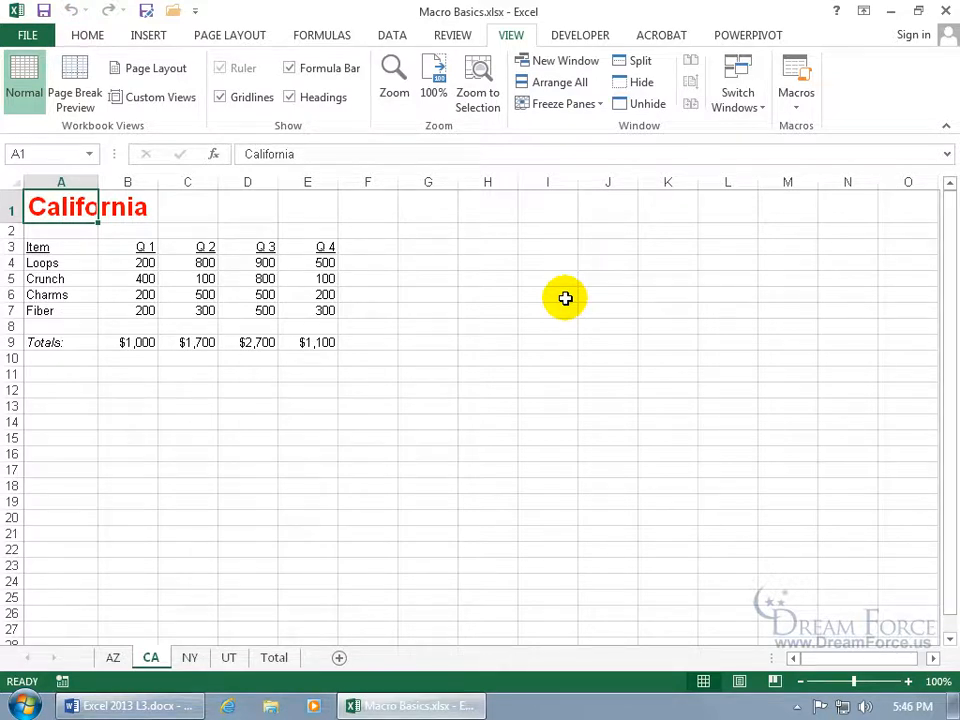
Unhide the PERSONAL.XLSB workbook, and close both it and Macro Basics.xlsx with their changes saved
left_click(647, 104)
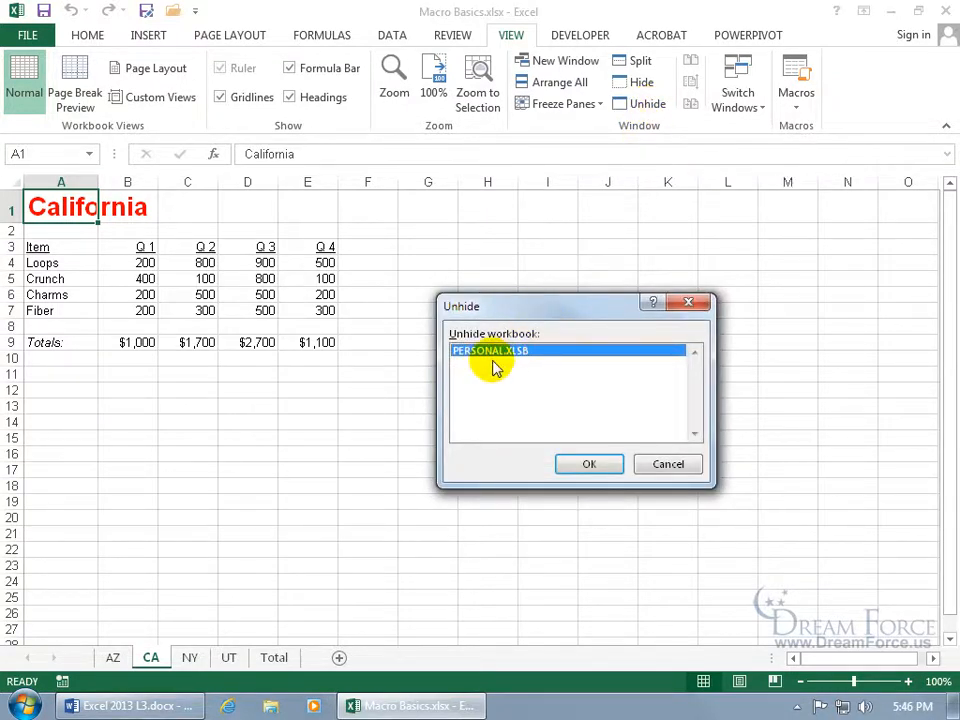
left_click(575, 460)
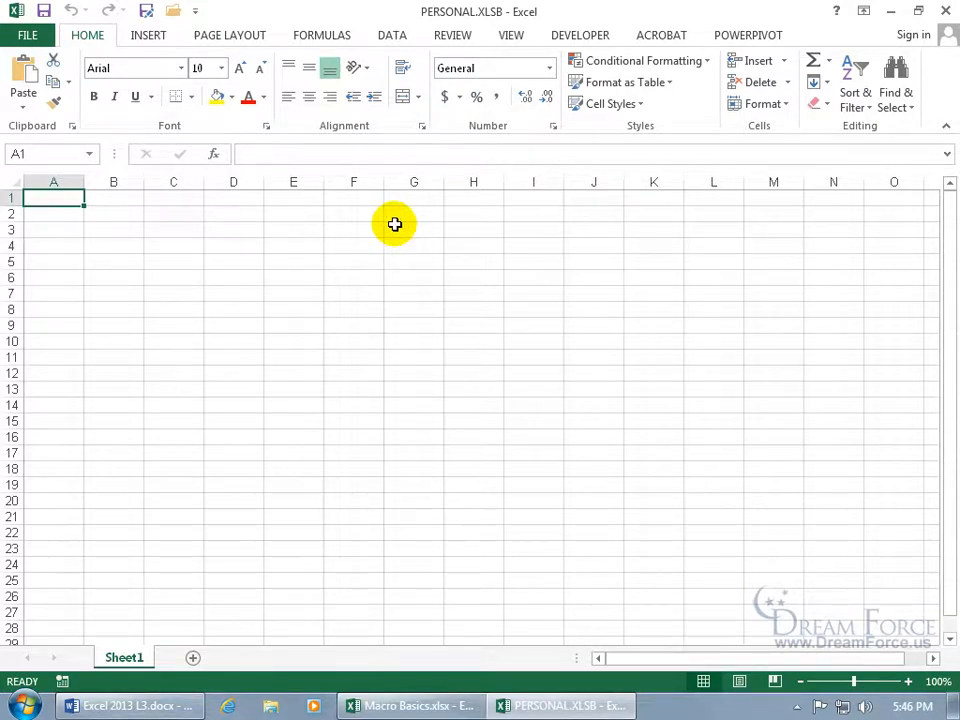
left_click(946, 12)
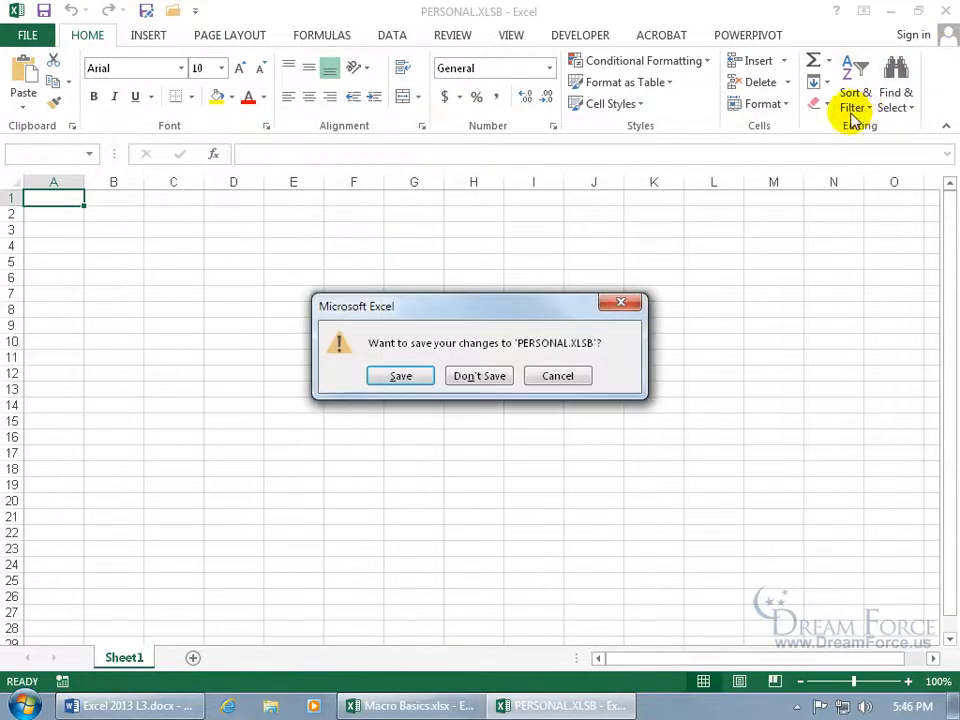
left_click(405, 375)
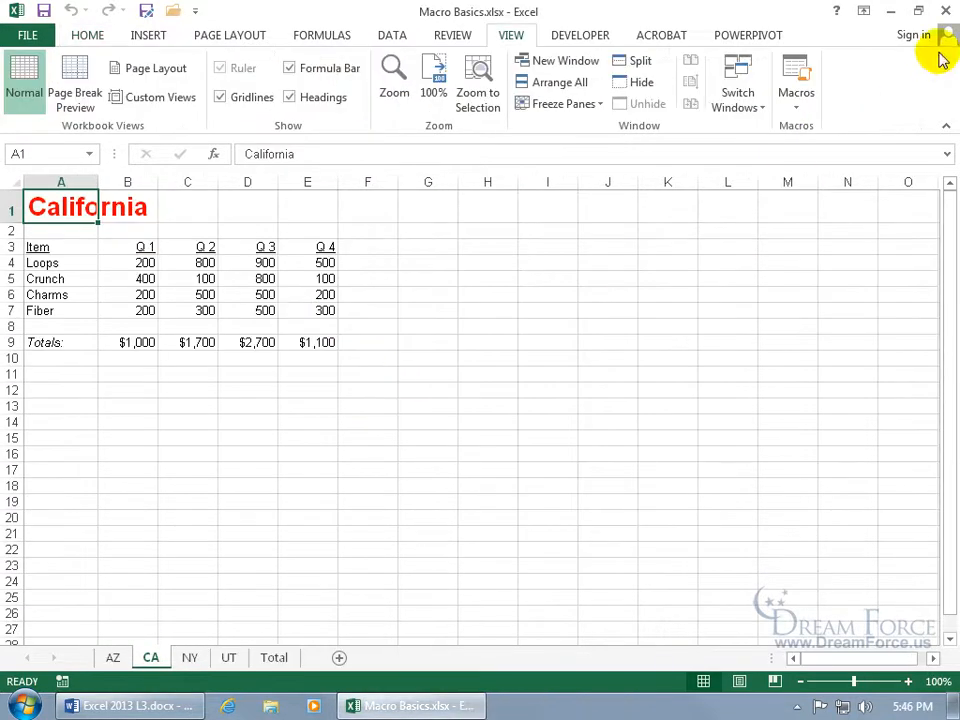
left_click(946, 12)
left_click(405, 376)
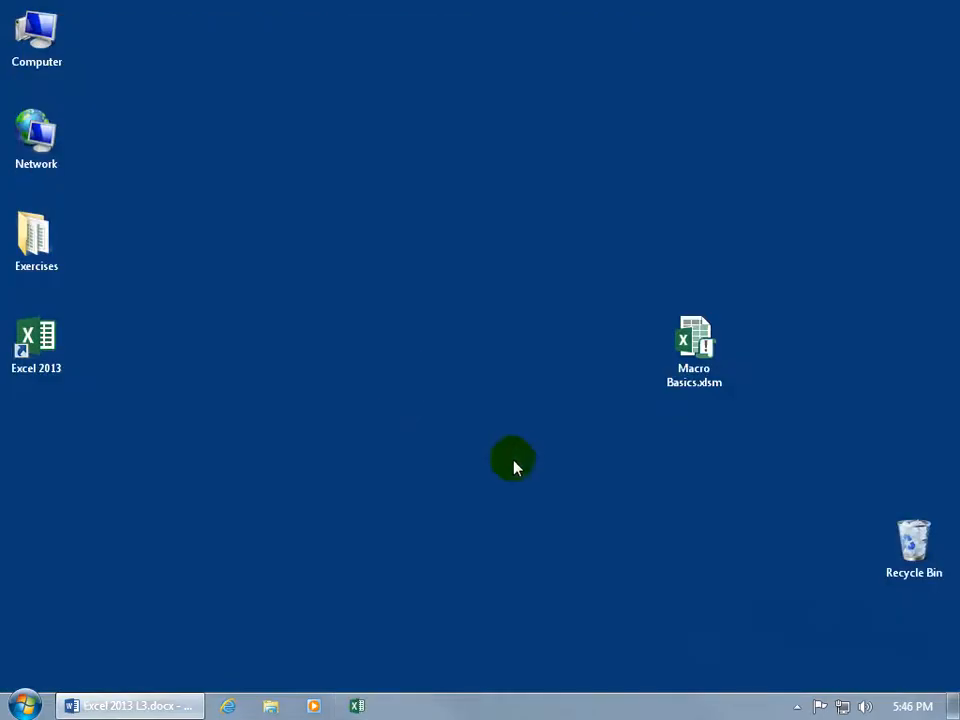
Restart Excel 2013 from the desktop and bring up its workbook window
right_click(355, 708)
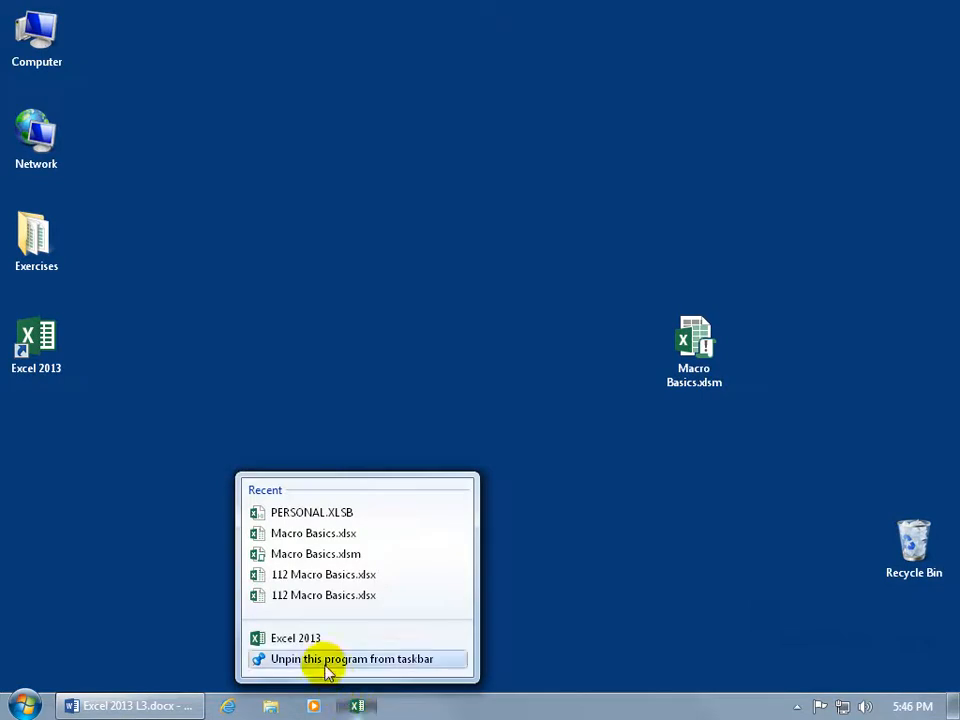
left_click(310, 640)
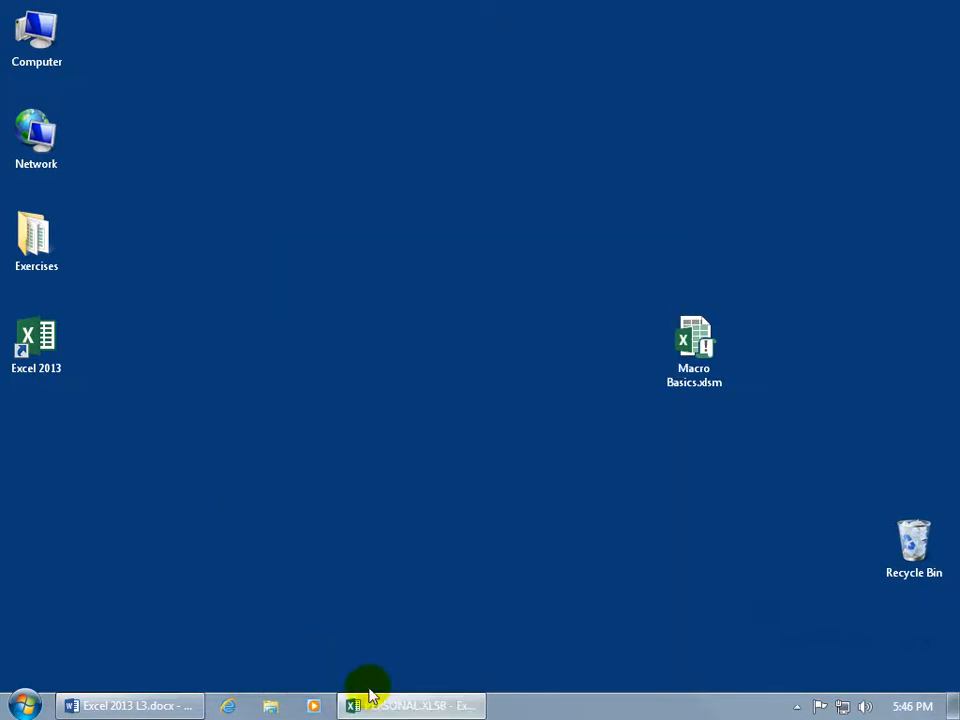
left_click(381, 706)
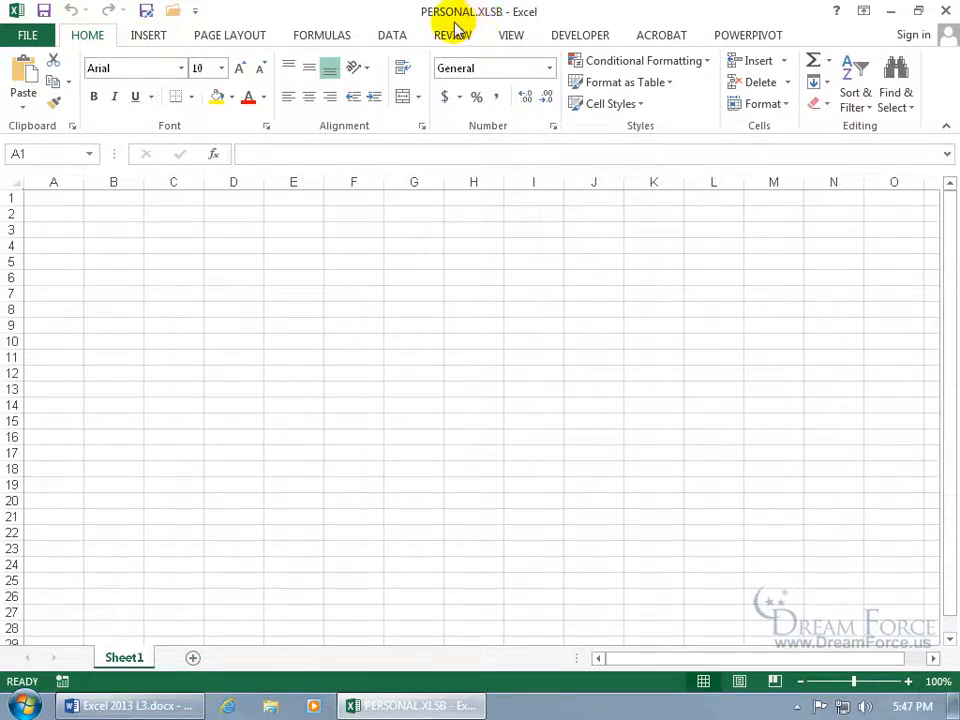
Open a second Excel instance with a blank workbook, and close that workbook again
right_click(418, 707)
left_click(386, 620)
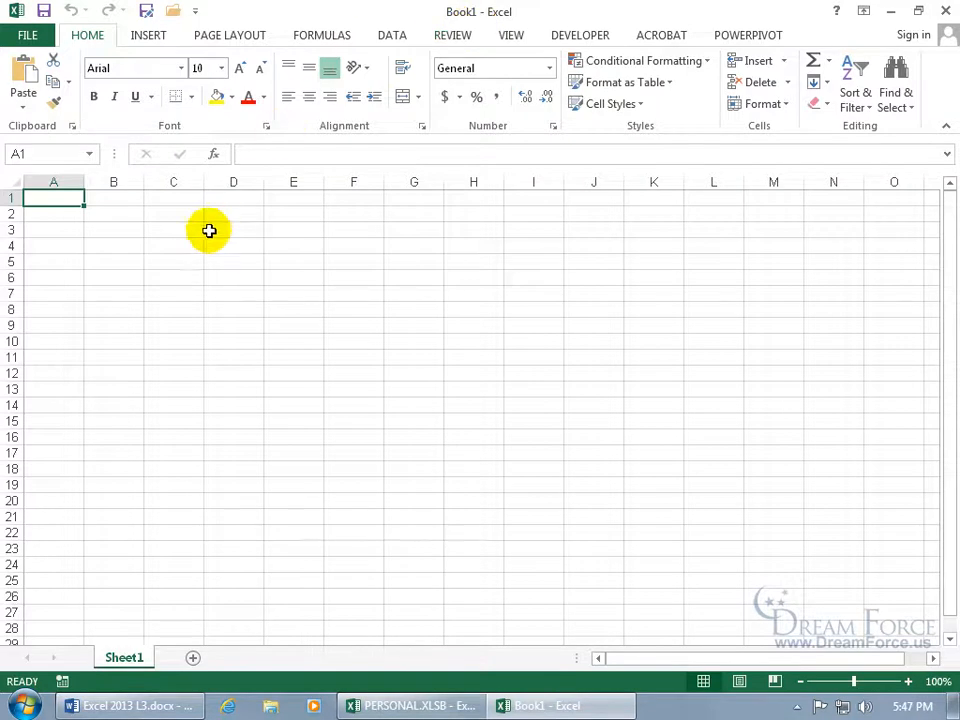
left_click(945, 10)
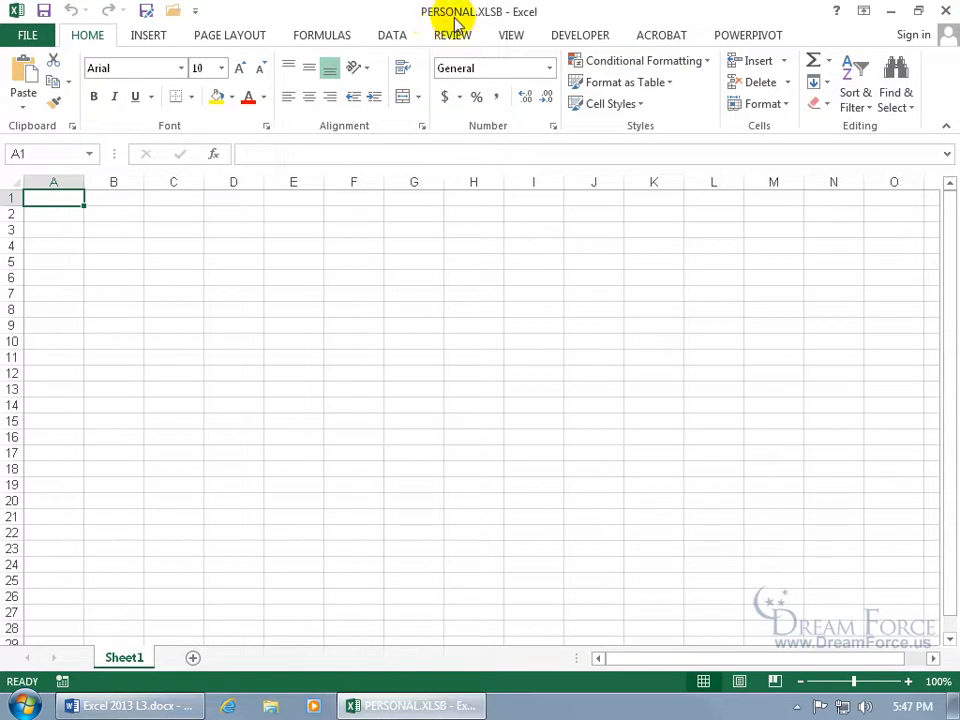
Hide the PERSONAL.XLSB workbook, and close Excel with the change to it saved
left_click(508, 36)
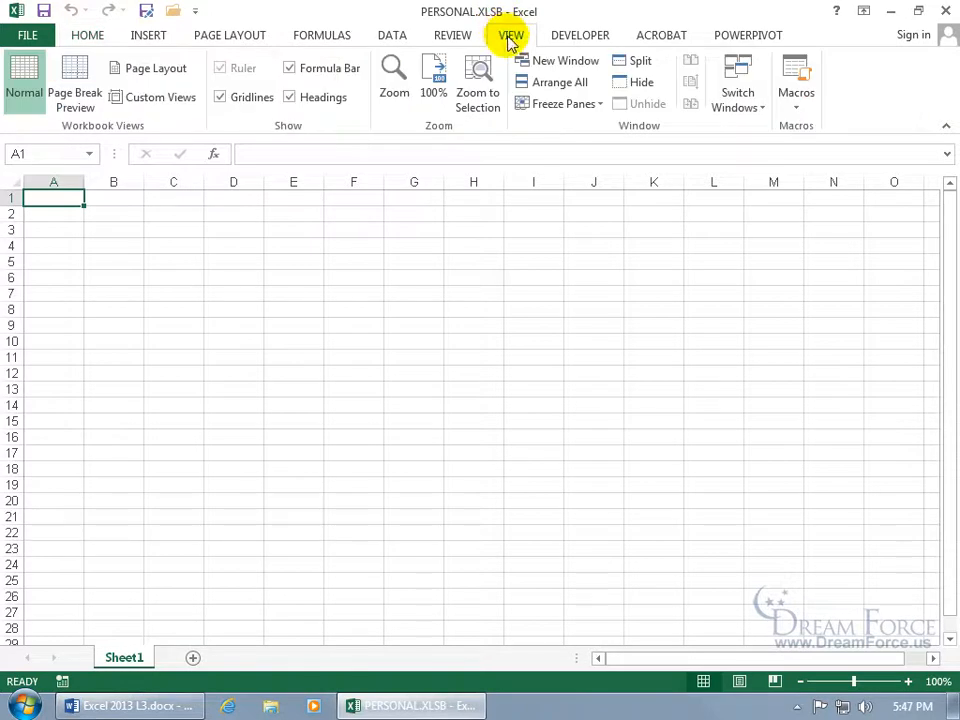
left_click(638, 85)
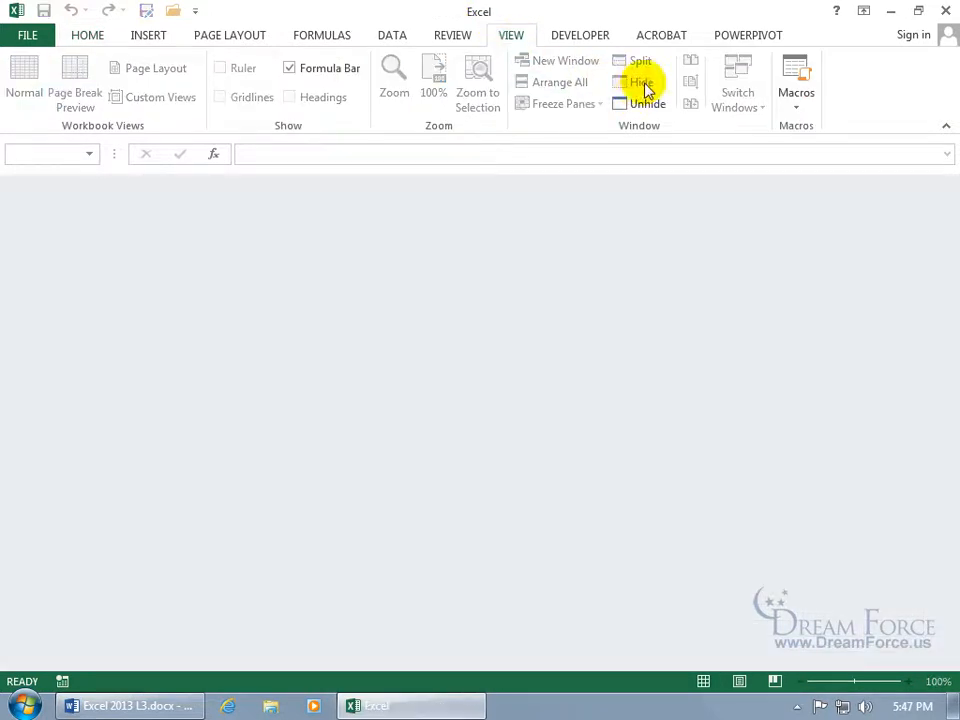
left_click(943, 12)
left_click(421, 392)
Start Excel 2013 again and check which workbooks are hidden, without unhiding any
right_click(358, 705)
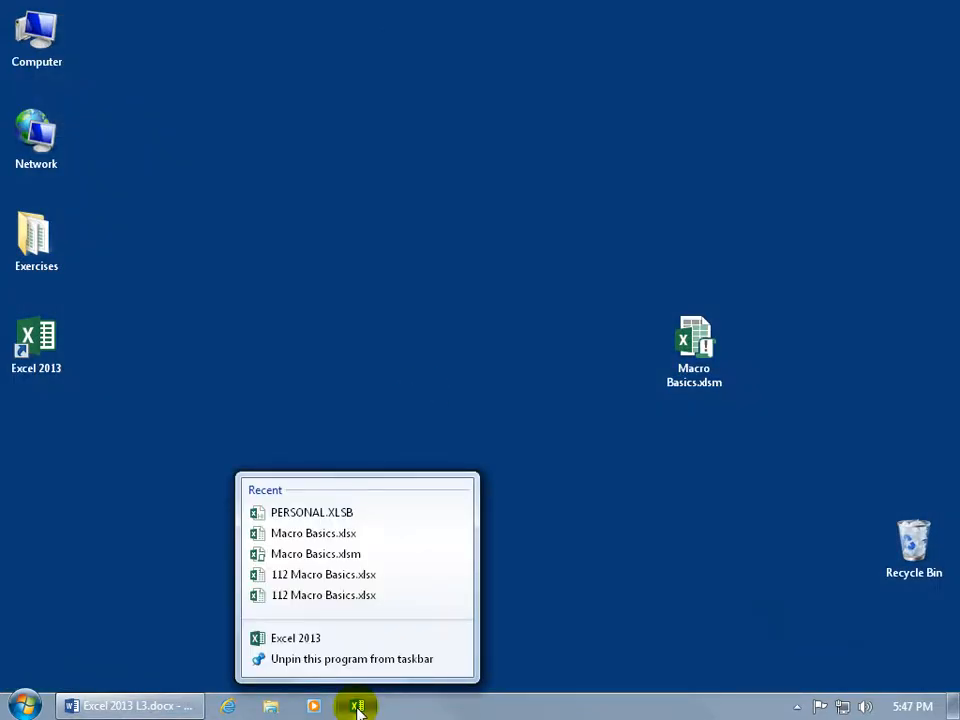
left_click(297, 640)
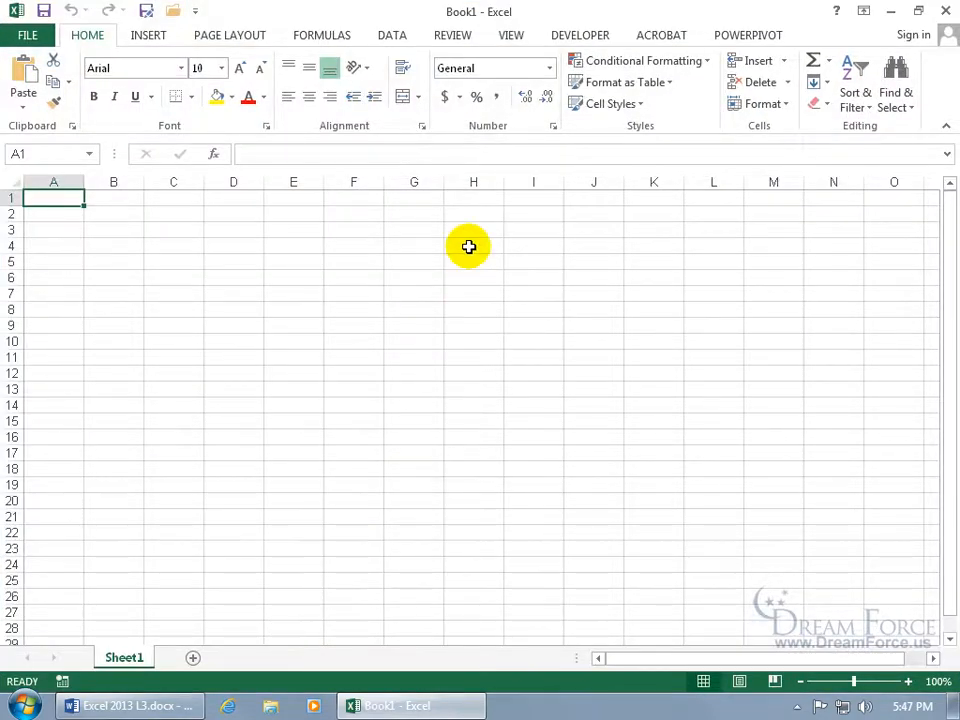
left_click(511, 35)
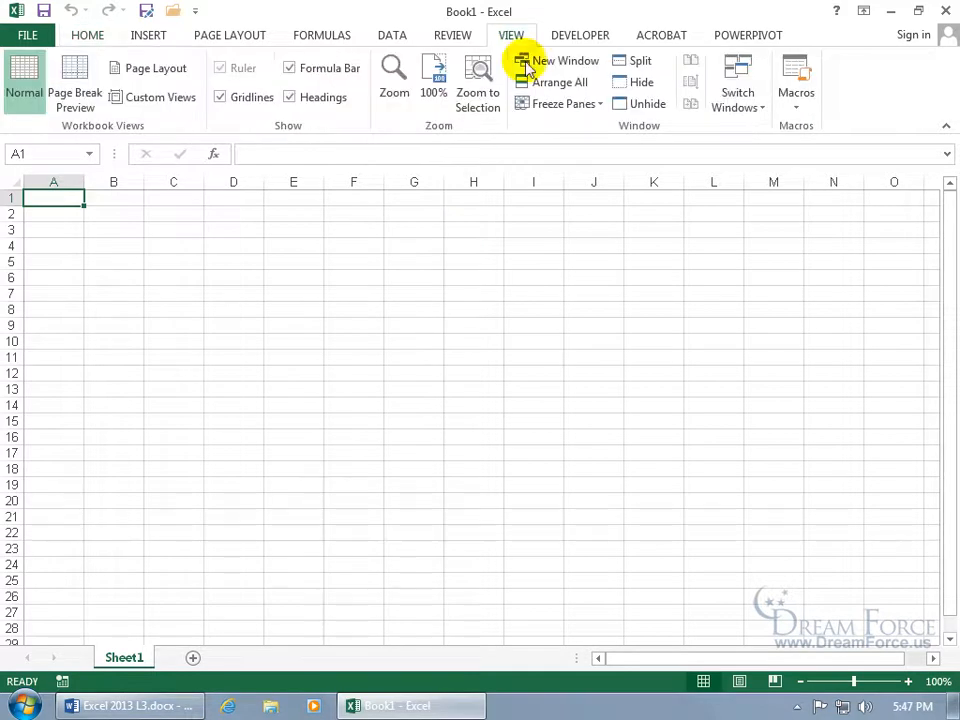
left_click(637, 108)
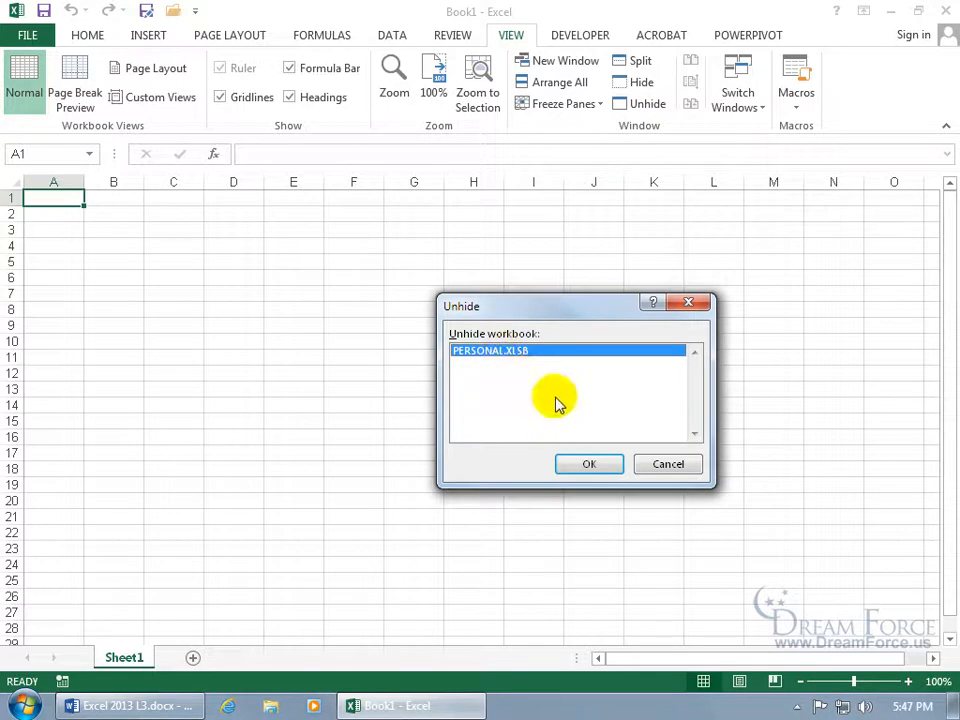
left_click(664, 466)
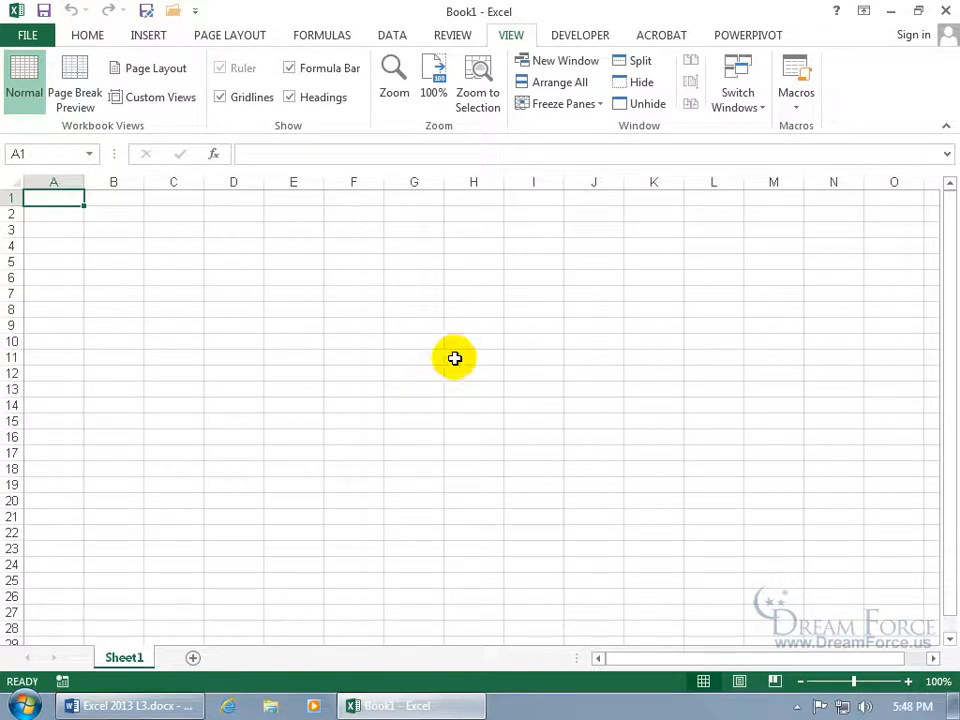
Unhide PERSONAL.XLSB to check its list of macros, and close the workbook without saving changes
left_click(637, 108)
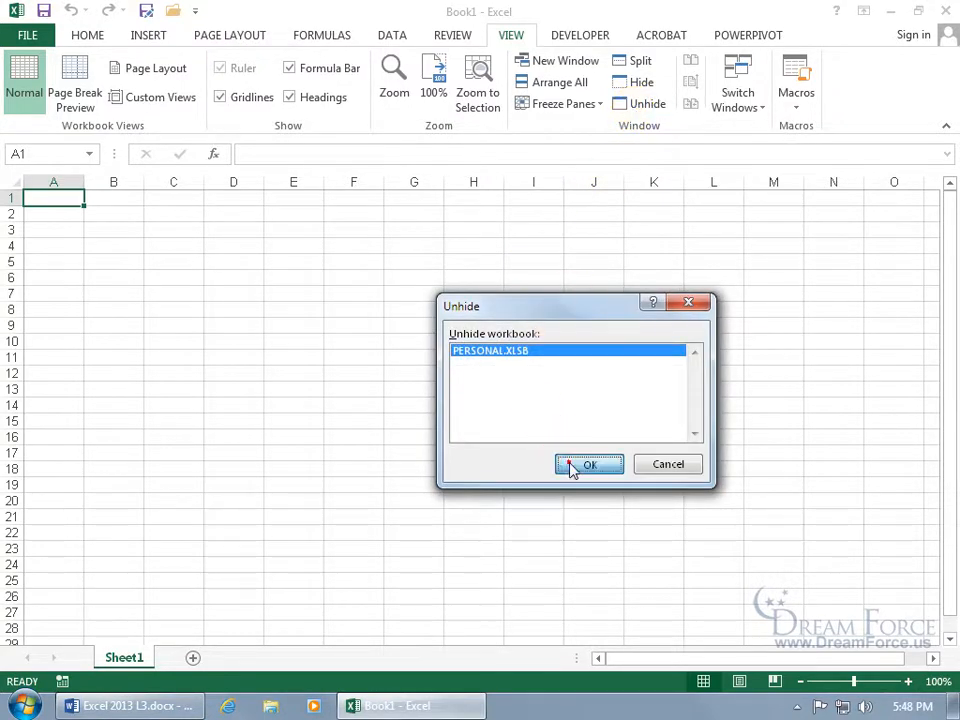
left_click(572, 466)
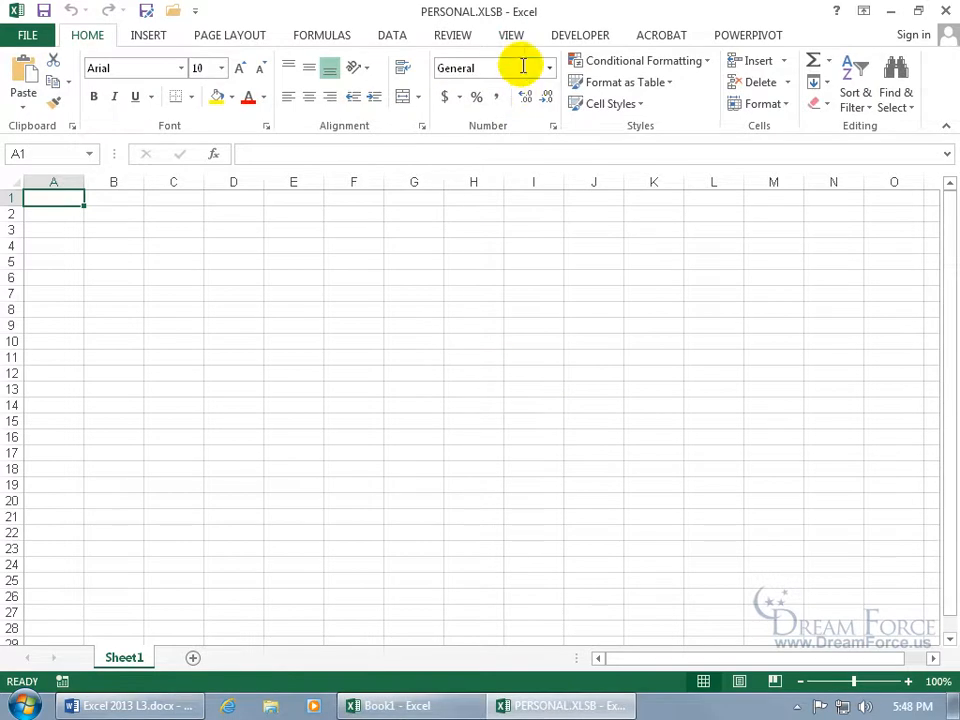
left_click(508, 38)
left_click(801, 80)
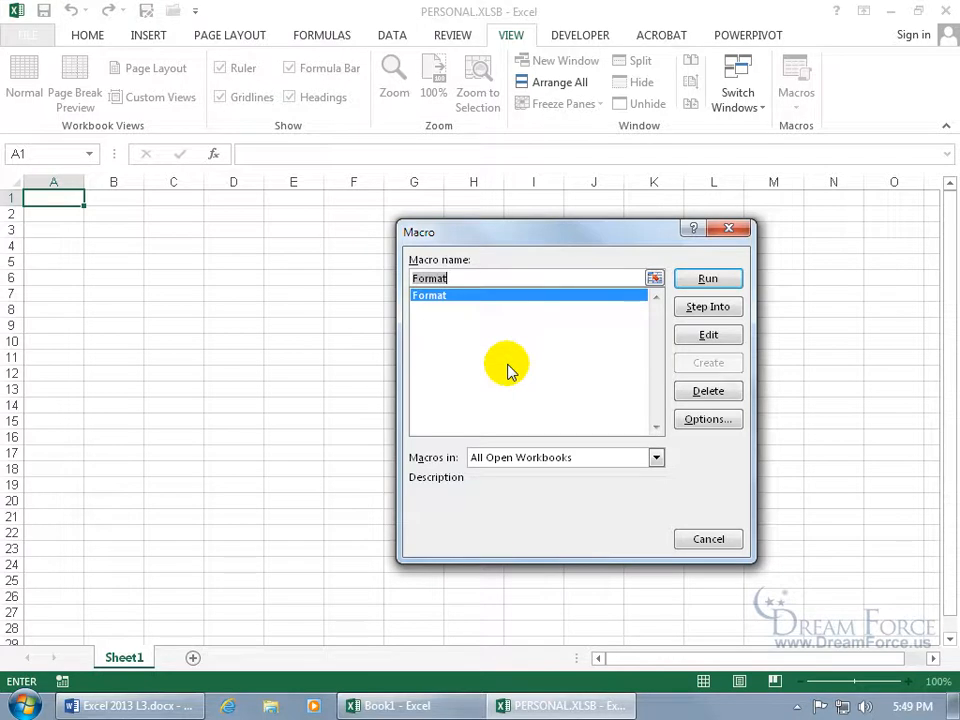
left_click(708, 541)
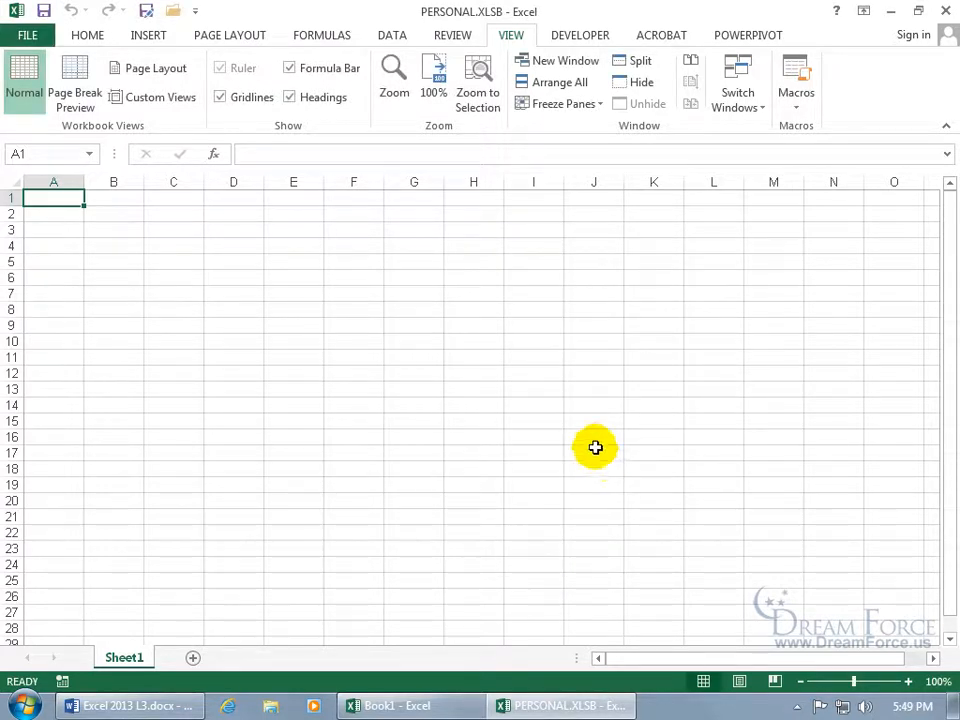
left_click(946, 10)
left_click(477, 376)
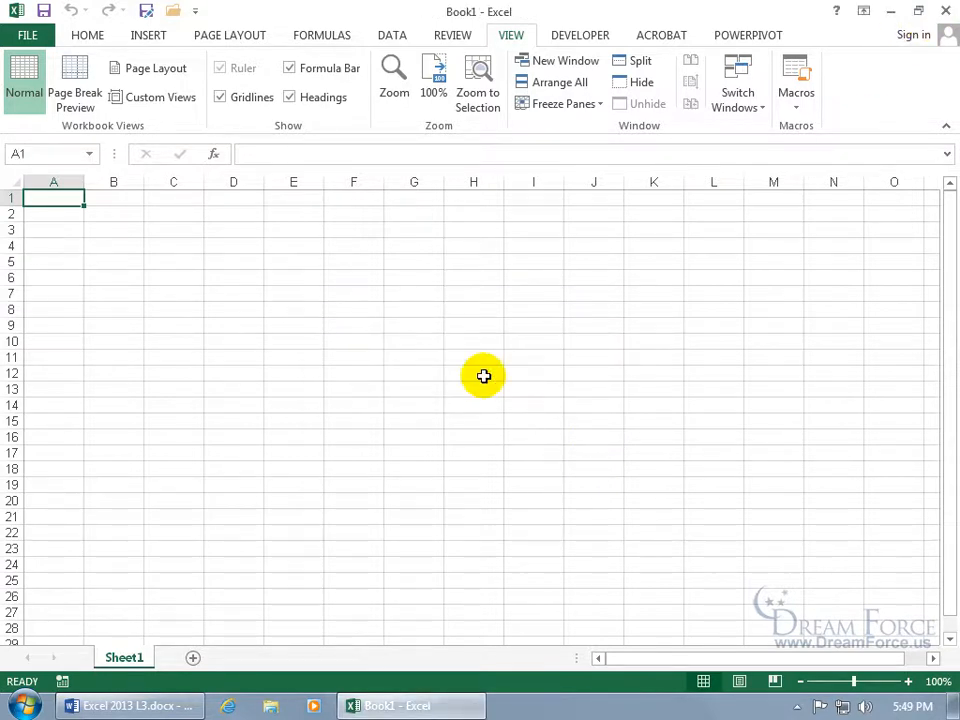
Switch to Windows Explorer and browse to the Training folder under Users on the C: drive
left_click(22, 705)
left_click(270, 458)
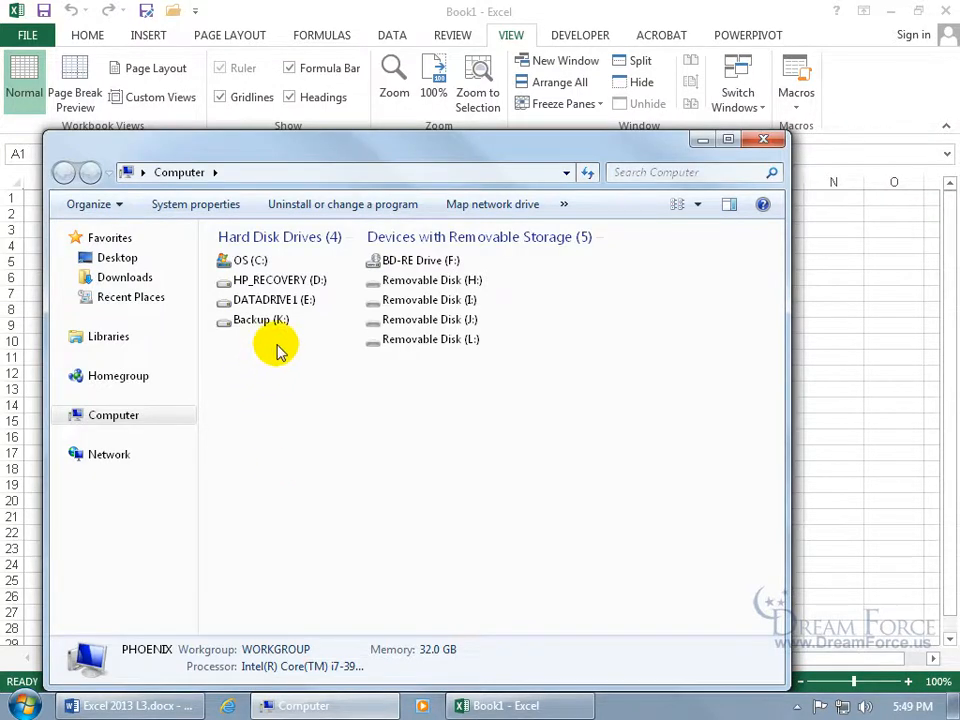
double_click(251, 264)
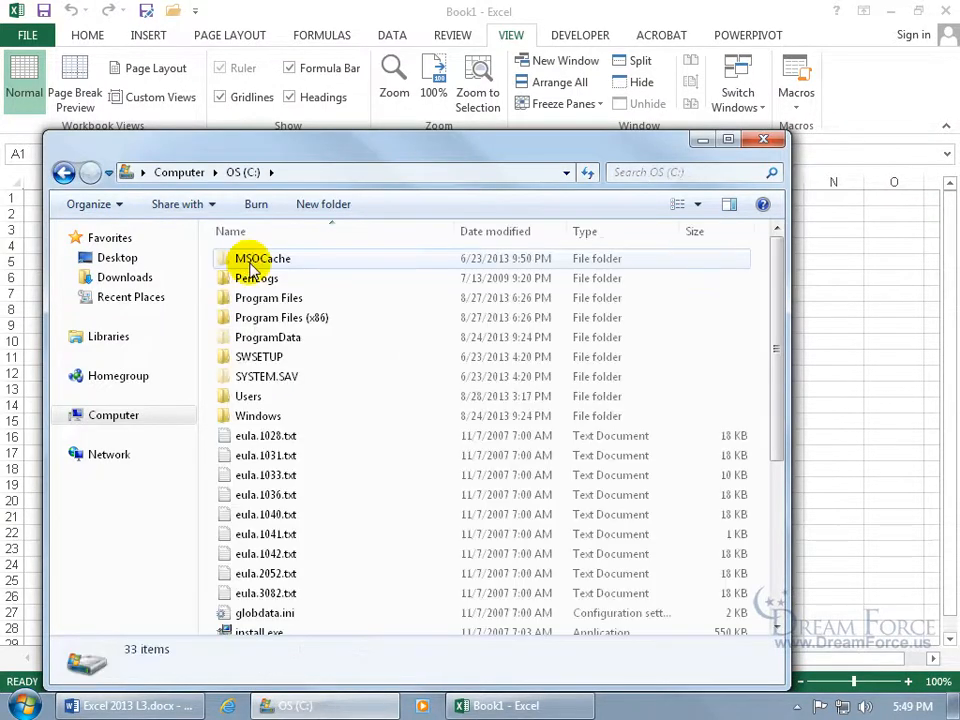
double_click(249, 396)
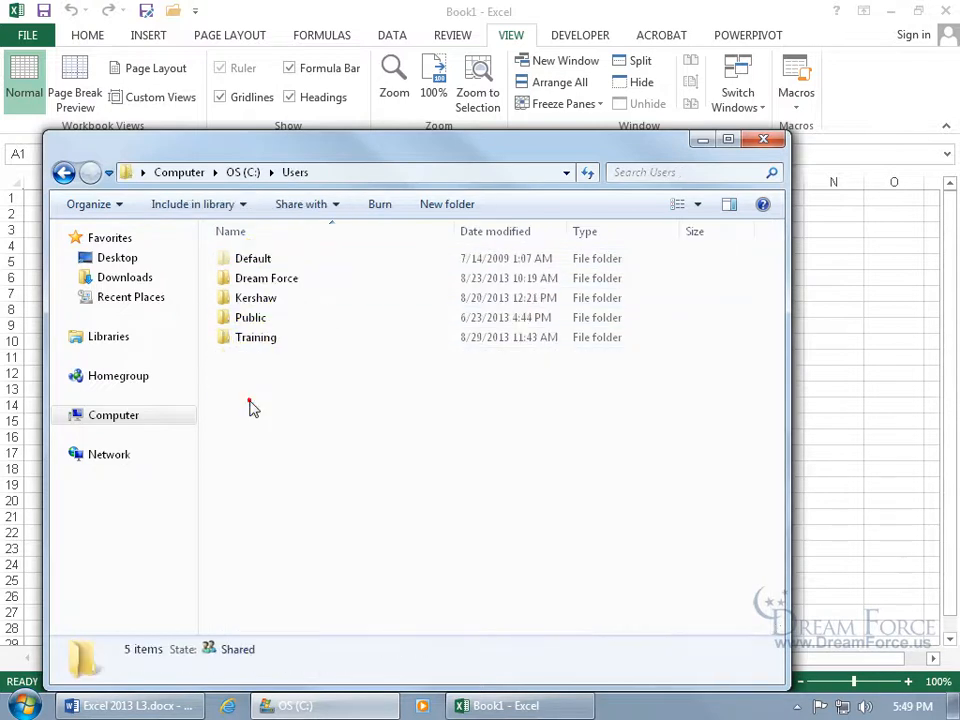
double_click(263, 340)
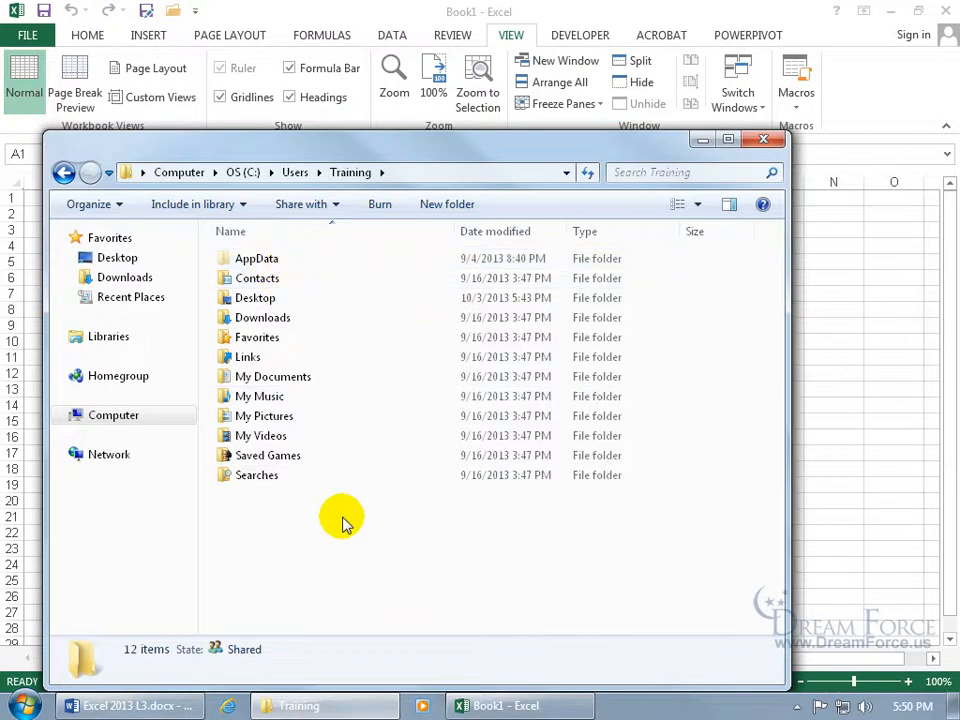
Check the Hidden files and folders setting in Windows Explorer's folder options, and leave the options without changing anything
key("alt")
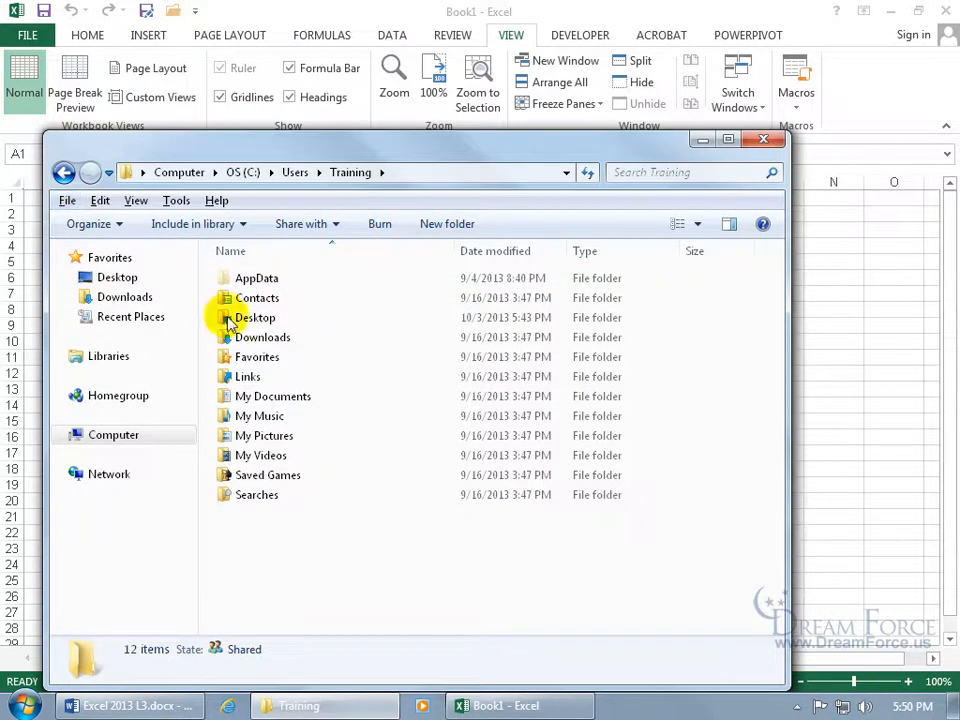
left_click(174, 202)
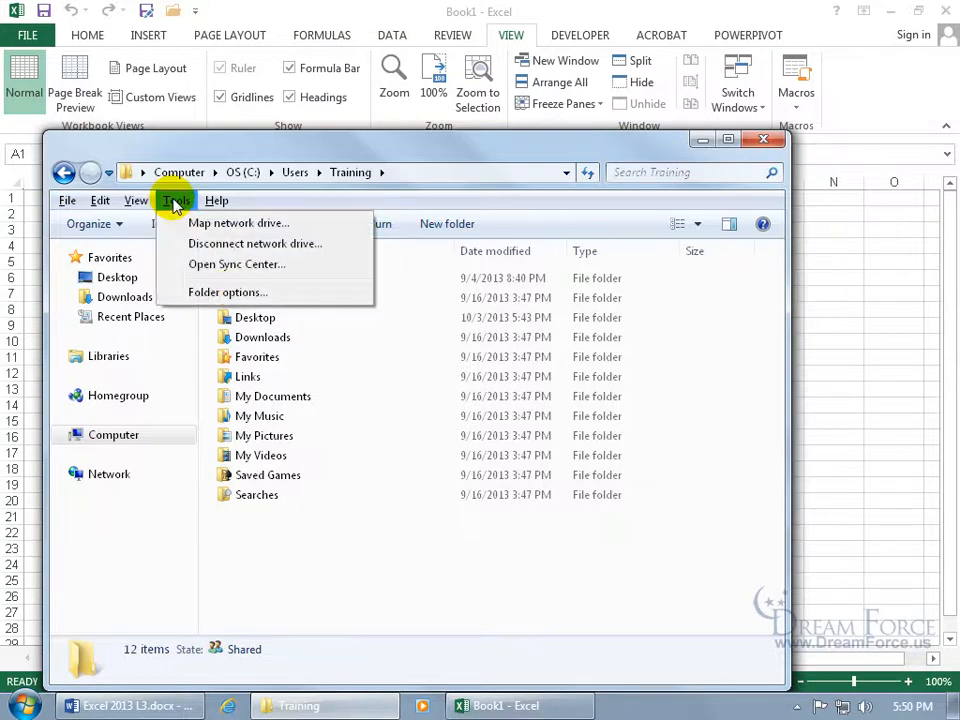
left_click(208, 291)
left_click(143, 252)
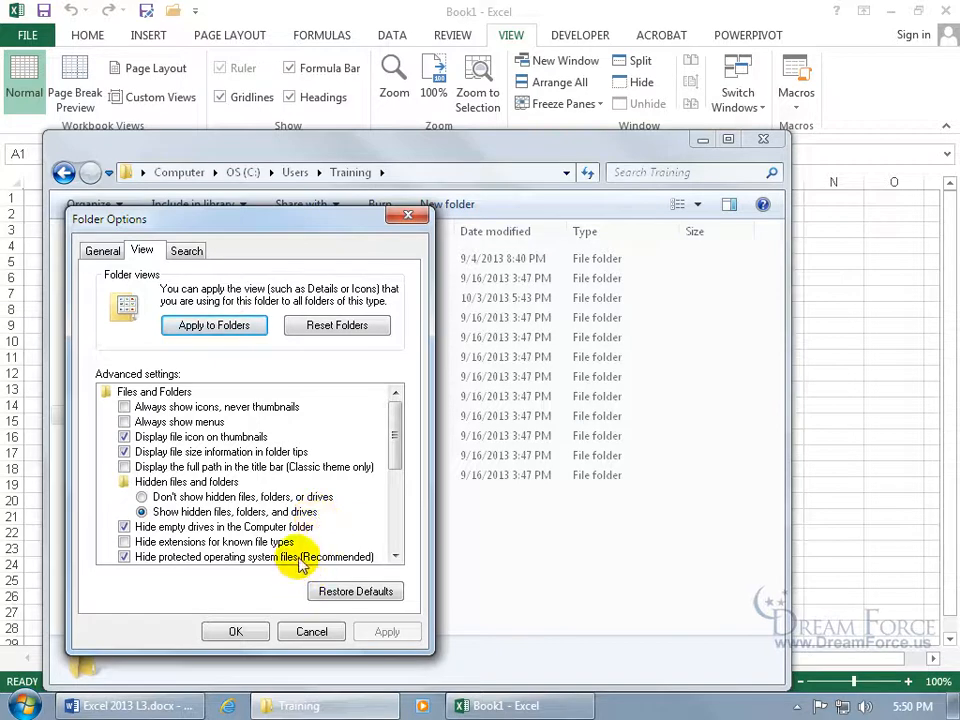
left_click(311, 631)
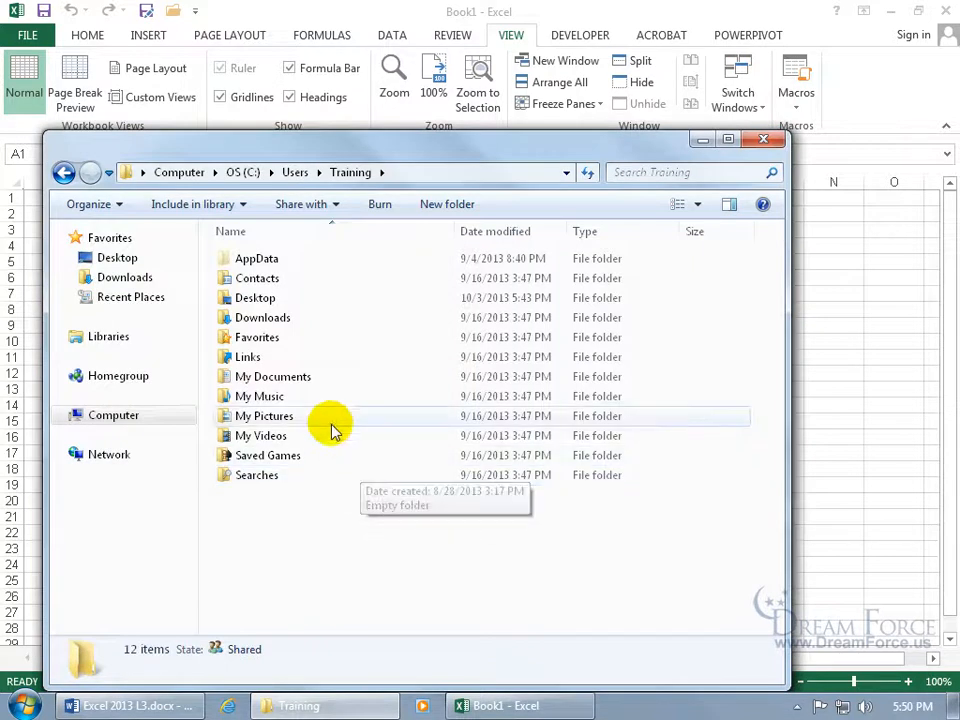
Browse from the Training folder through AppData, Roaming, Microsoft and Excel to the XLSTART folder
double_click(268, 270)
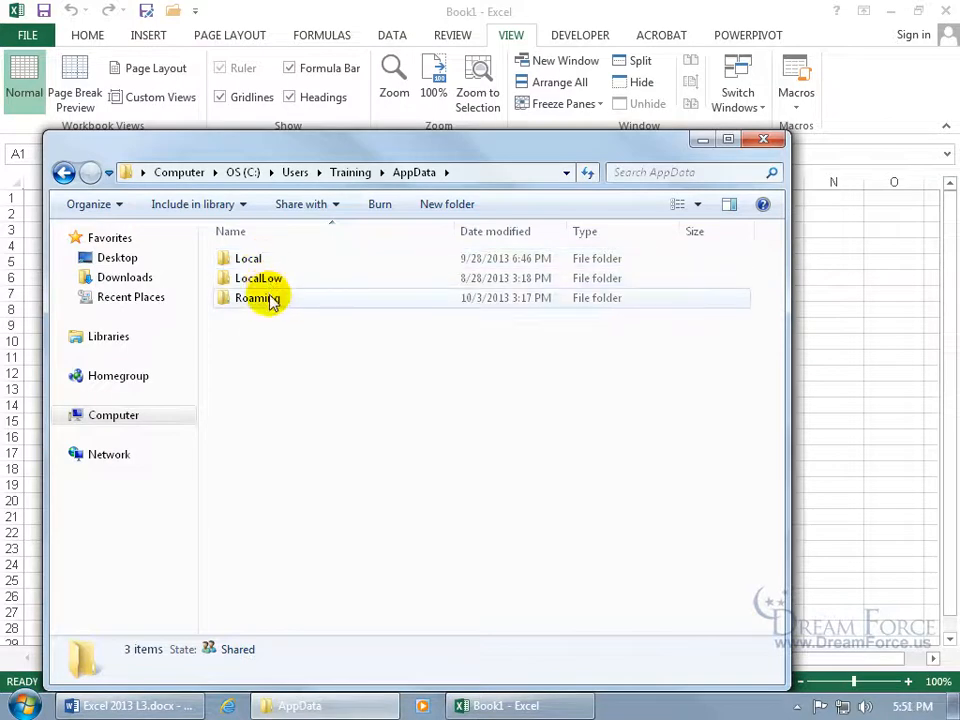
double_click(272, 298)
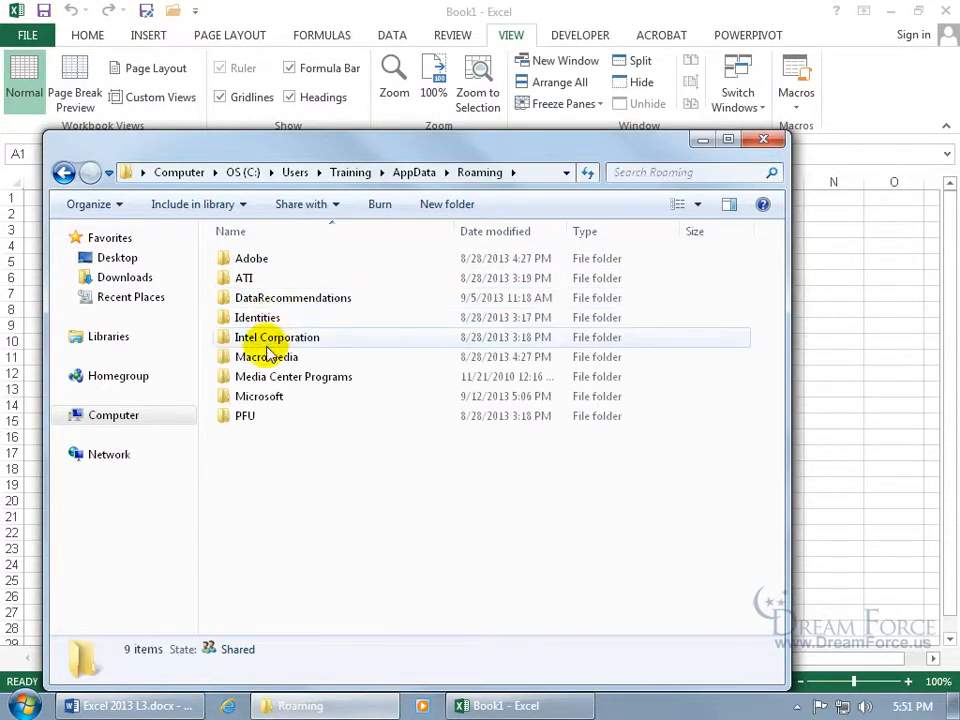
double_click(266, 396)
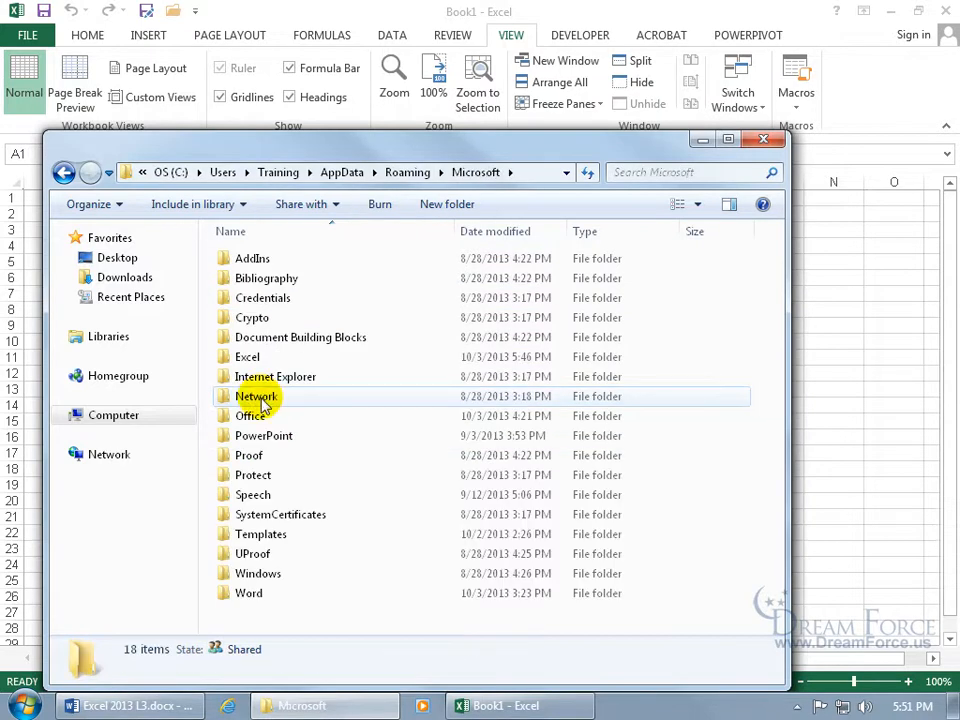
double_click(260, 360)
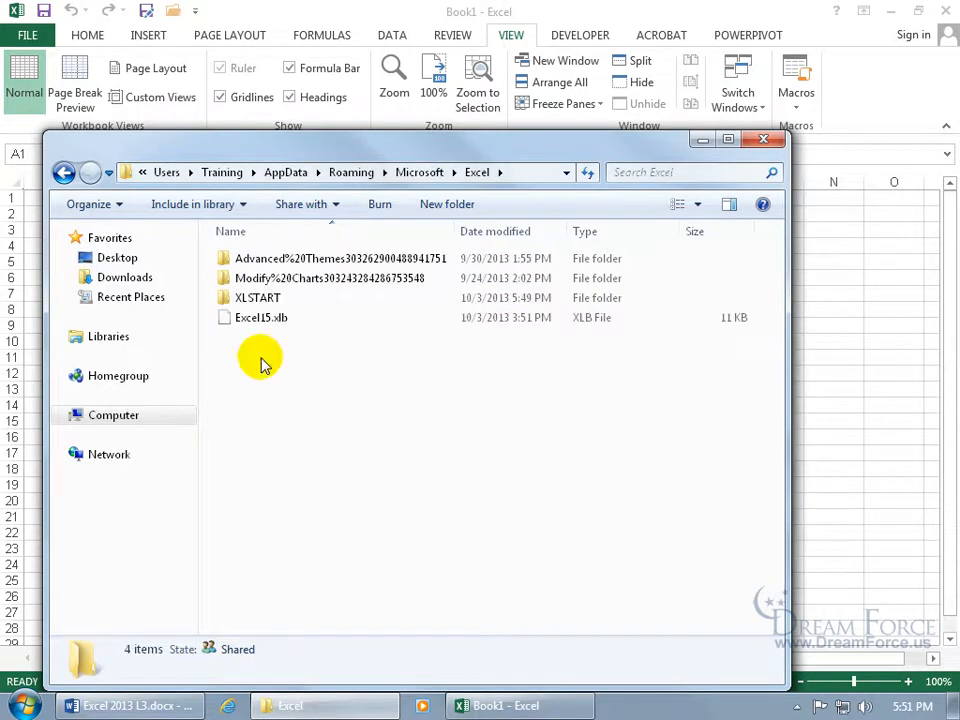
double_click(257, 300)
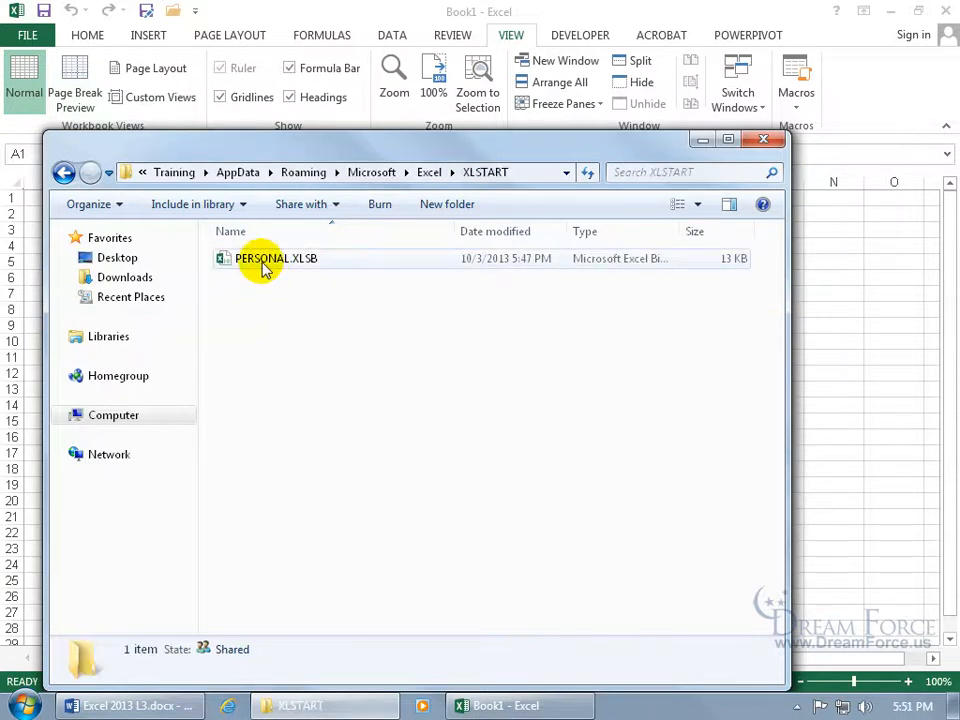
Delete PERSONAL.XLSB from the XLSTART folder to the Recycle Bin, and close the Windows Explorer window
right_click(263, 267)
left_click(308, 631)
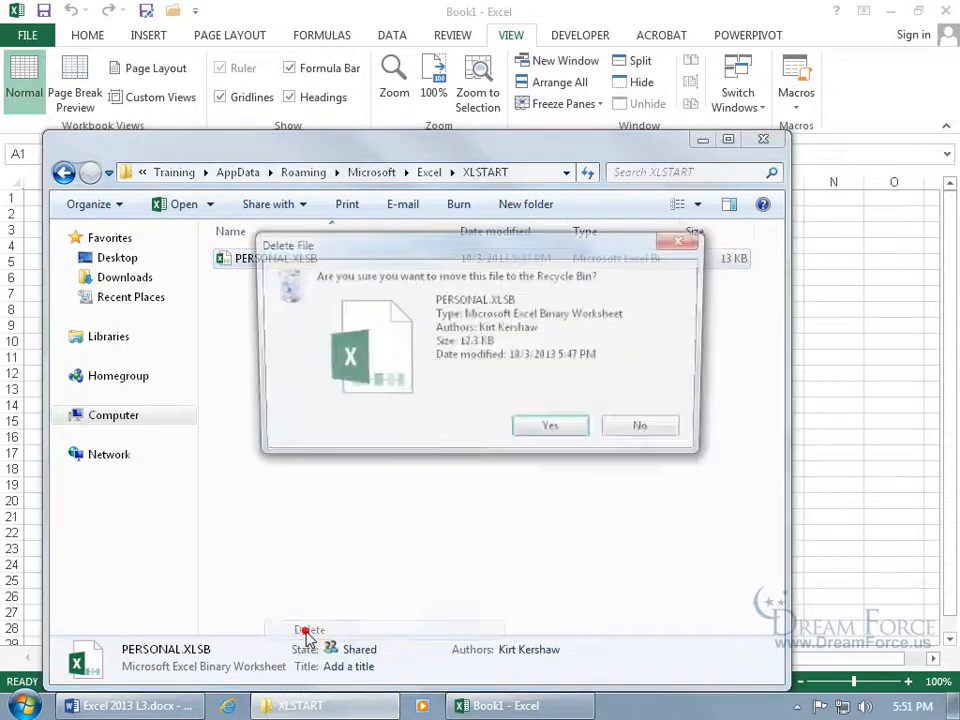
left_click(553, 431)
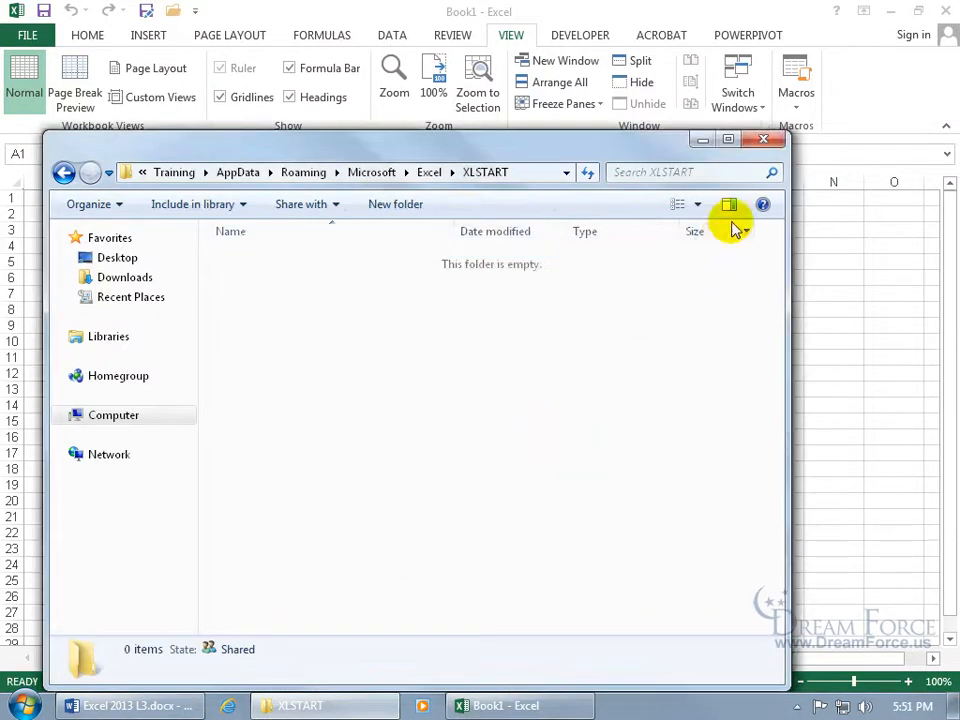
left_click(763, 139)
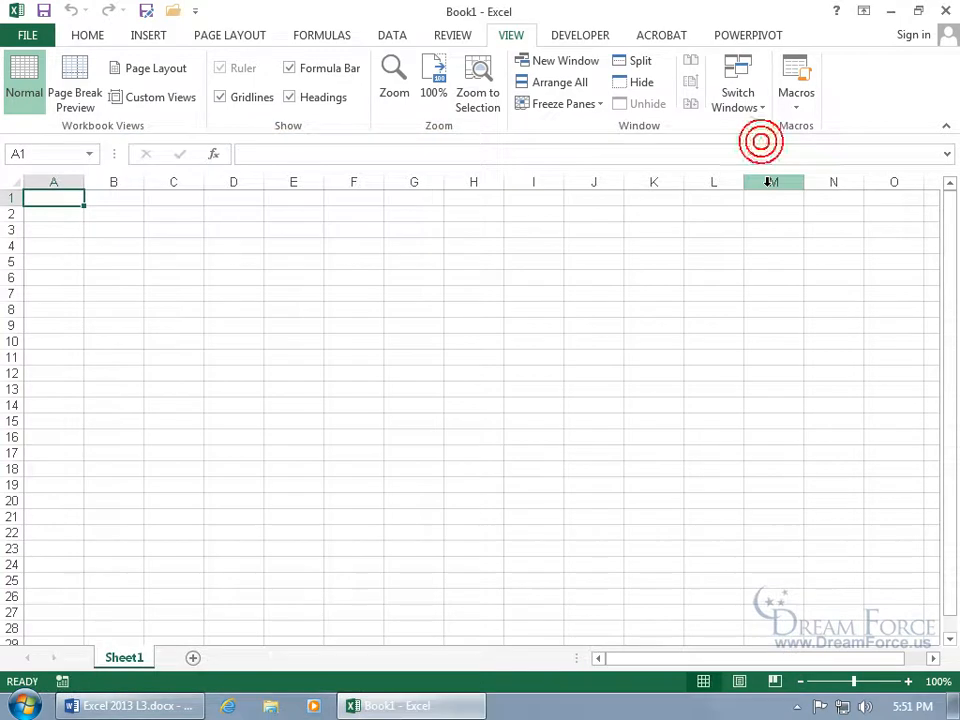
Close and restart Excel 2013, and check whether any hidden workbook is available to unhide
left_click(946, 11)
right_click(357, 706)
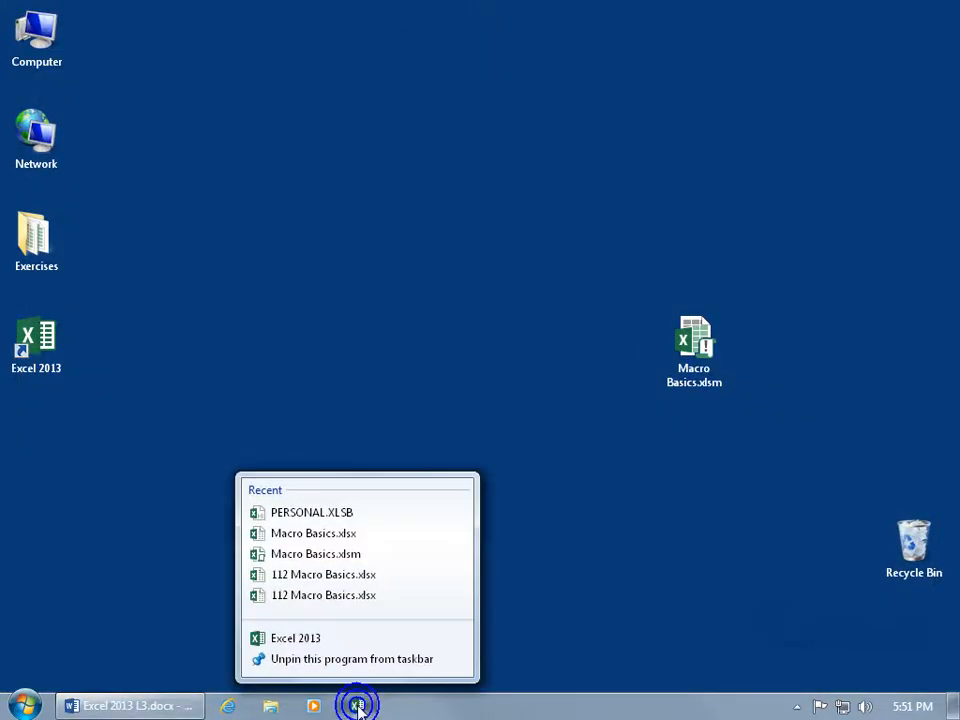
left_click(315, 645)
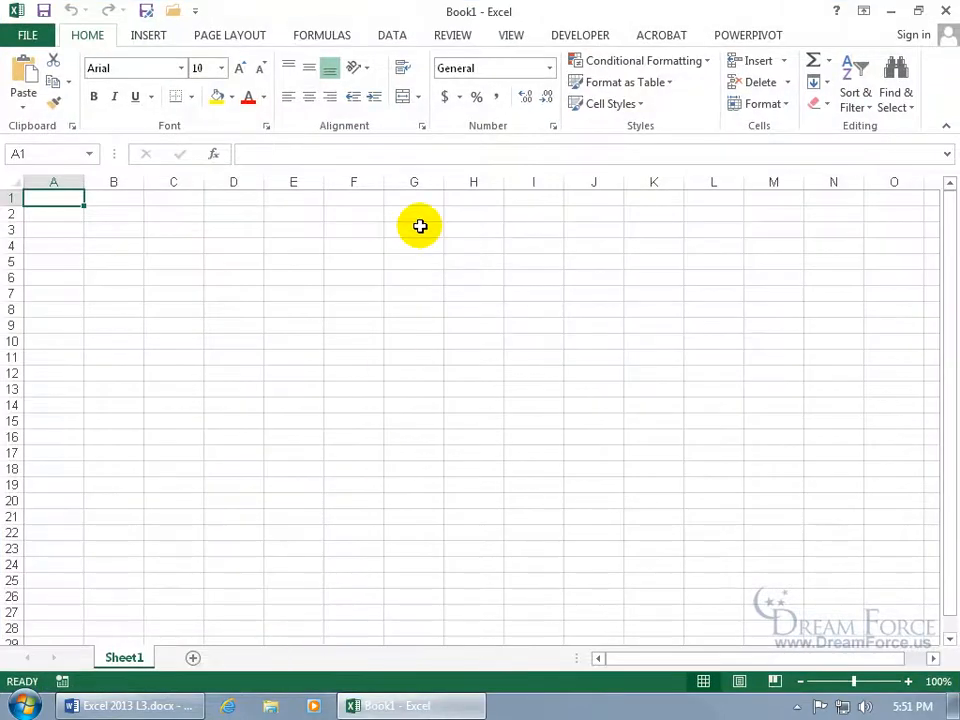
left_click(513, 37)
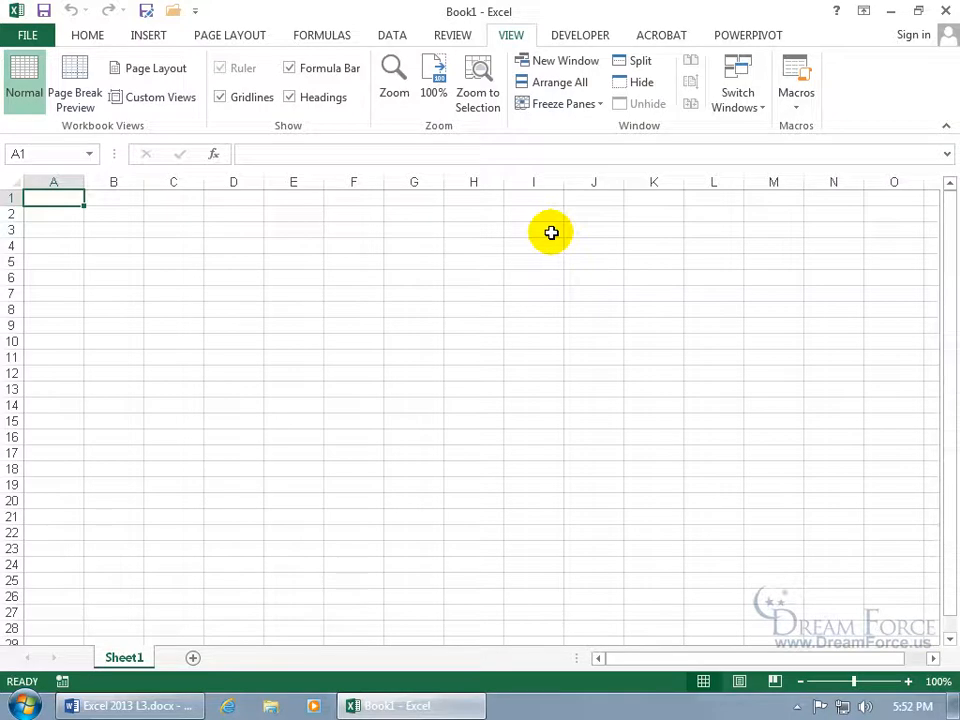
Save the blank workbook on the Desktop as the macro-enabled file Empty Macro Workbook, look at its icon there, and return to Excel
left_click(147, 11)
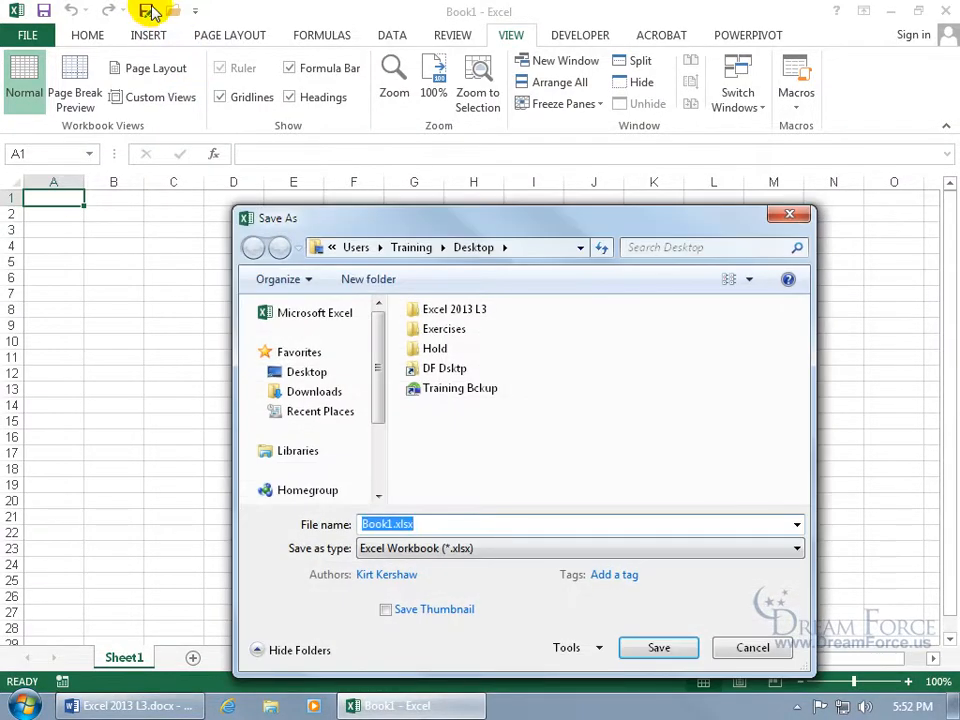
left_click(420, 548)
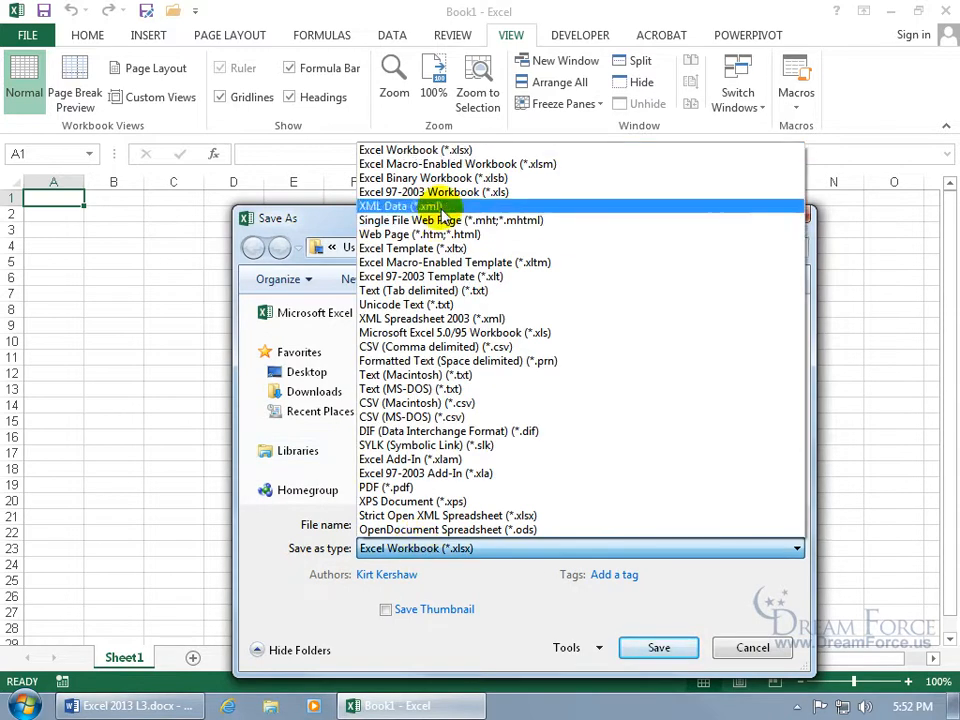
left_click(446, 164)
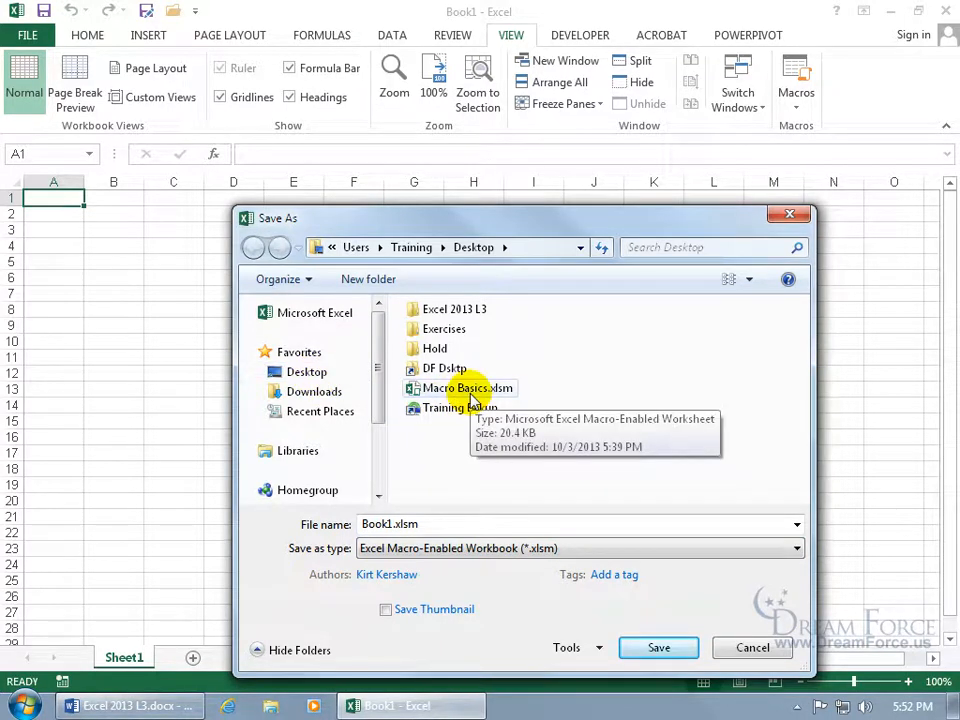
left_click(435, 525)
type("Em")
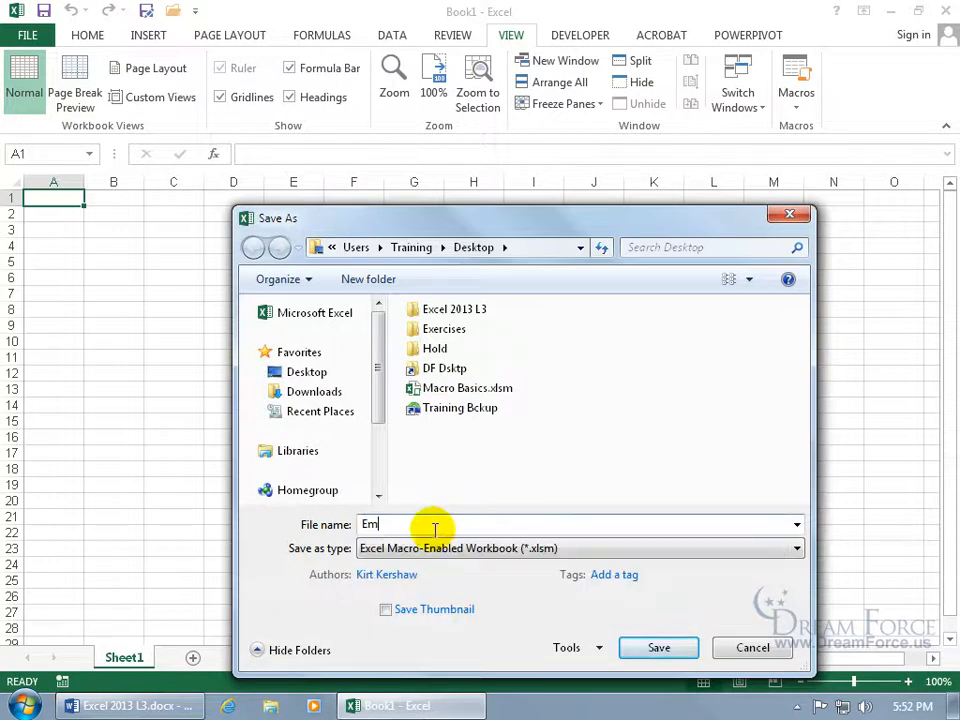
type("pty Macro Workbook")
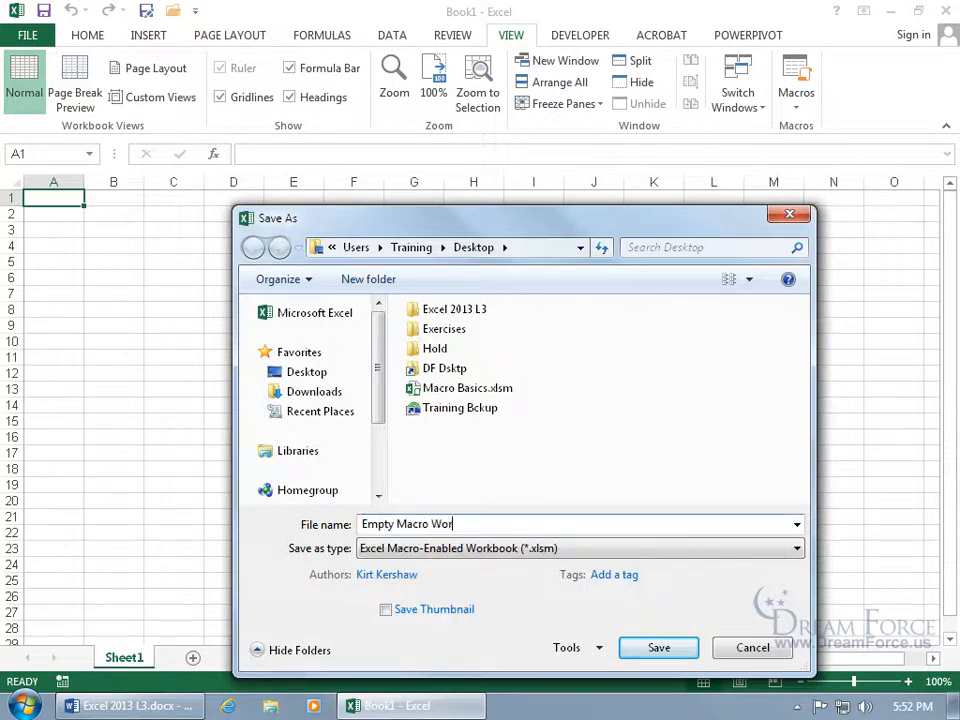
left_click(652, 646)
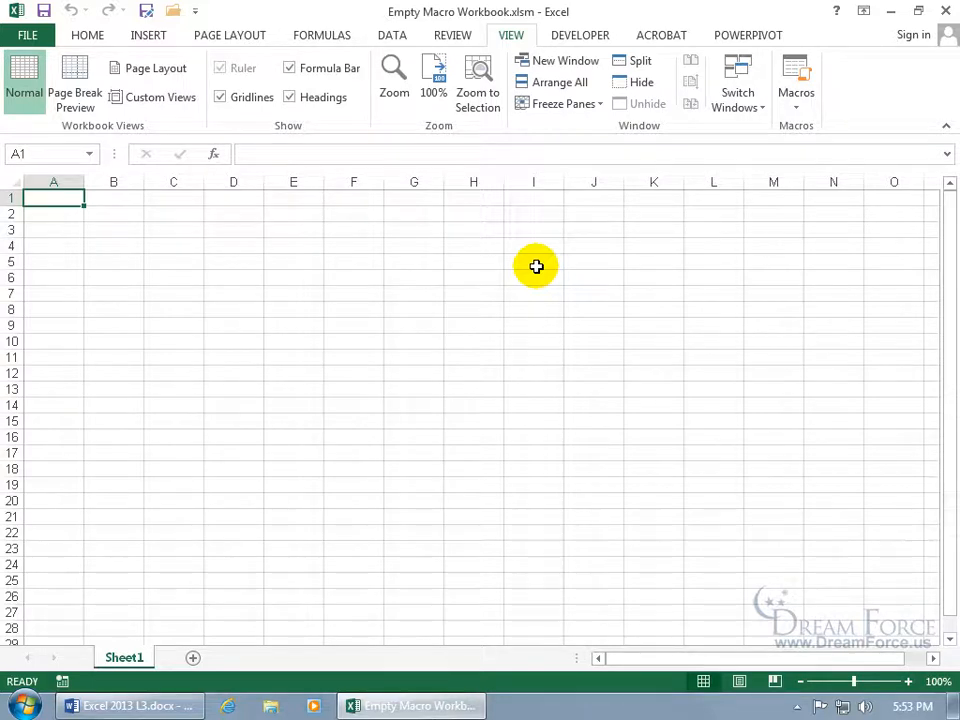
left_click(890, 11)
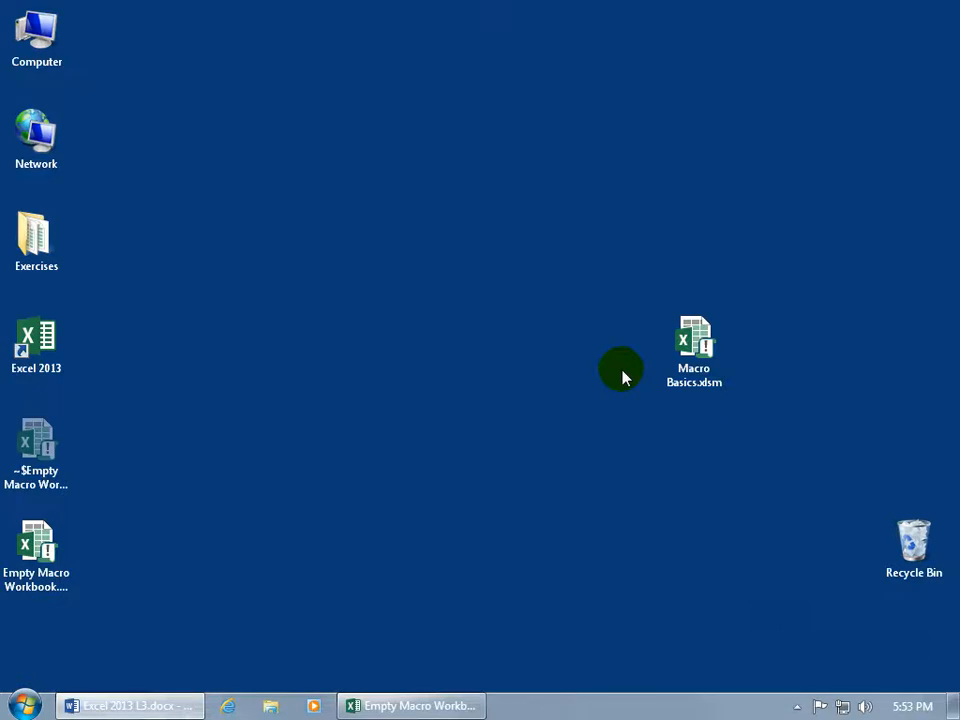
left_click(404, 700)
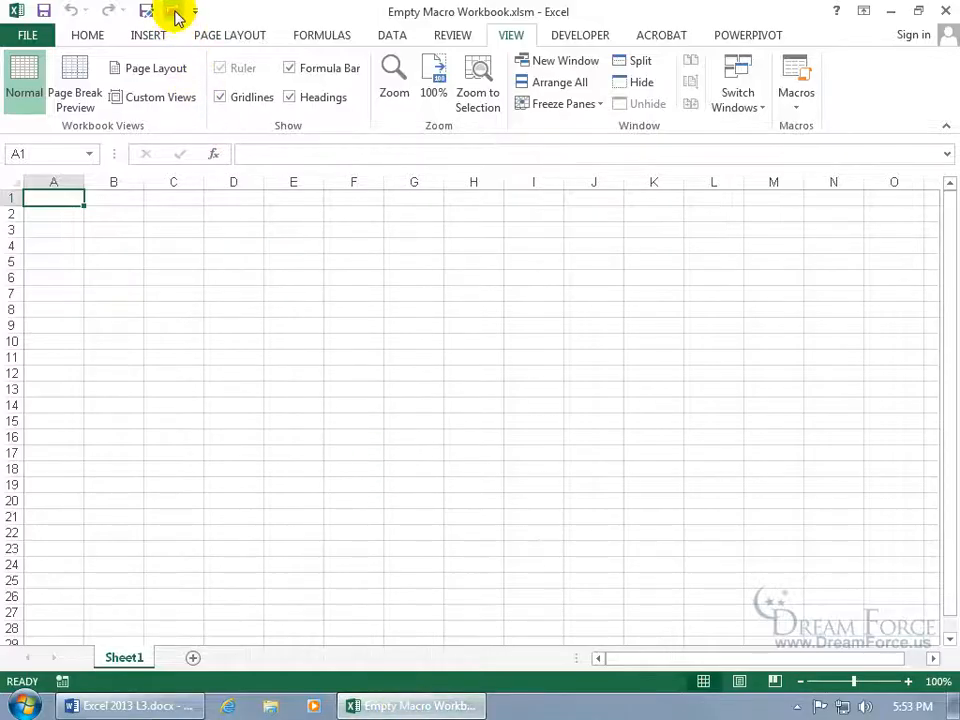
Open Macro Basics.xlsm from the Desktop alongside Empty Macro Workbook
left_click(28, 36)
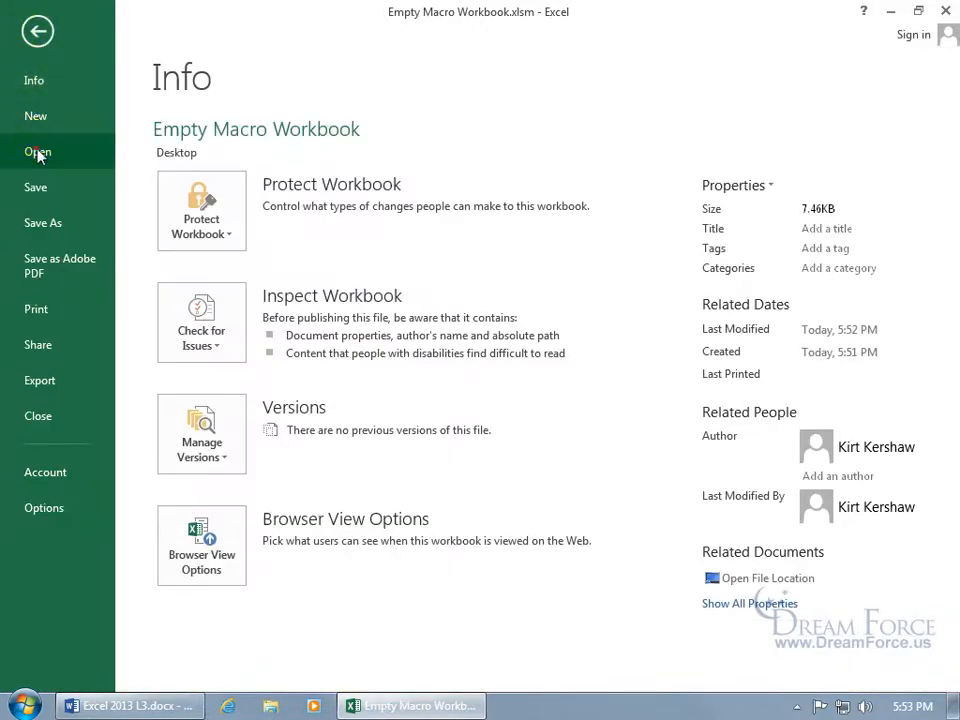
left_click(37, 153)
left_click(214, 253)
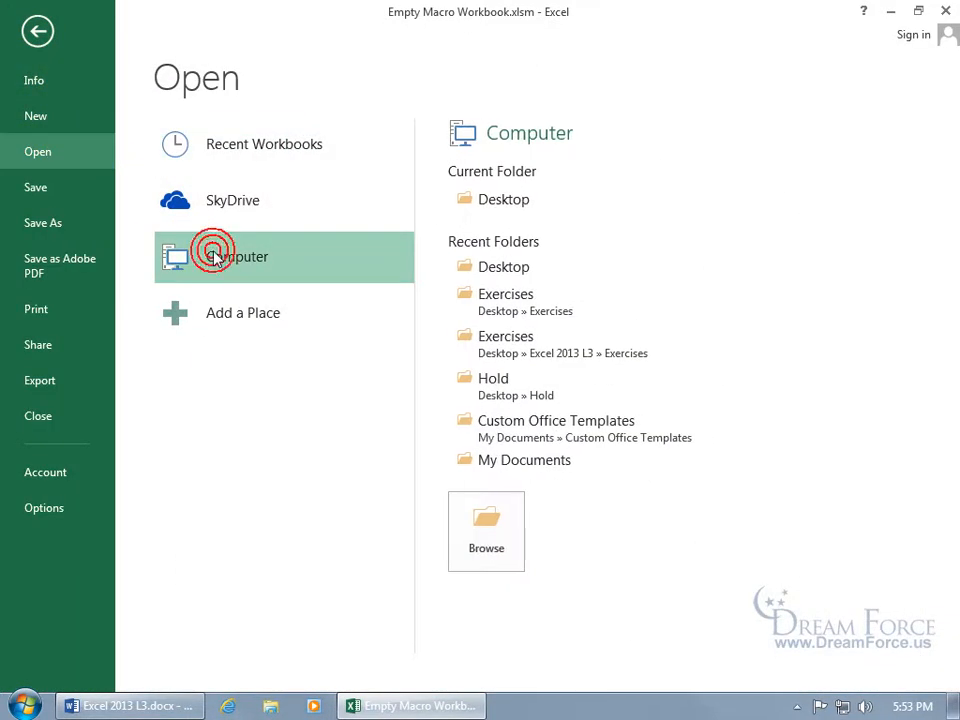
left_click(488, 526)
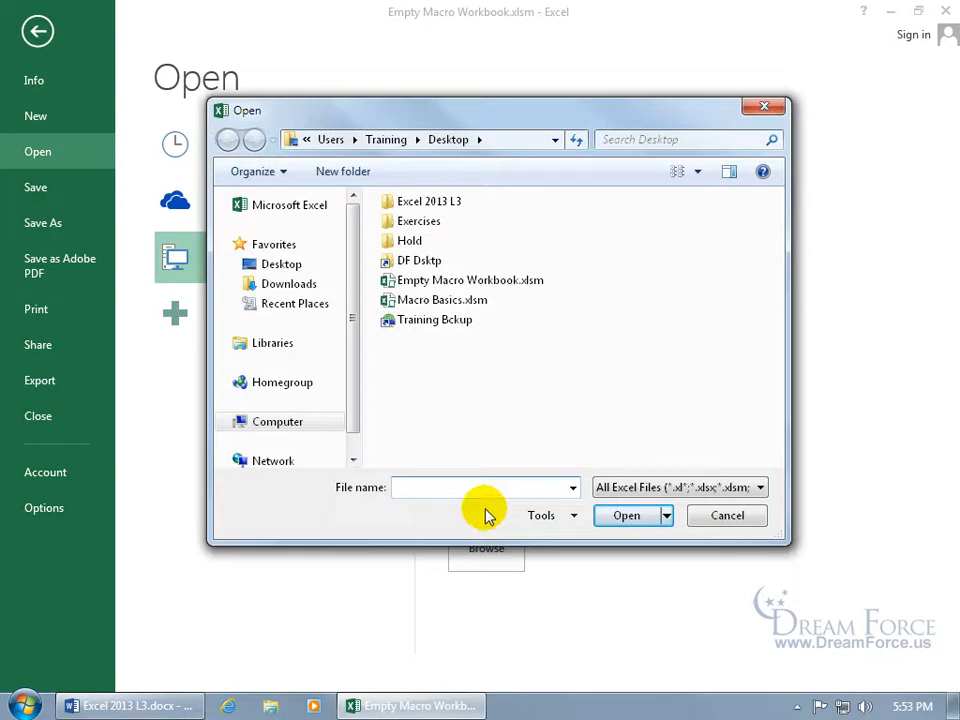
double_click(440, 300)
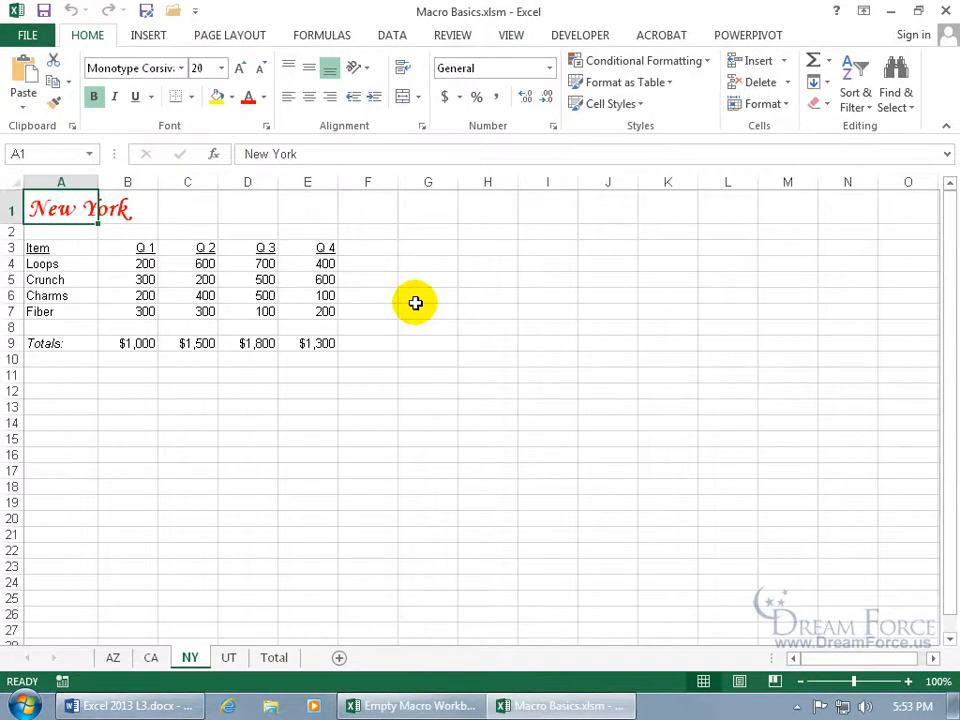
Open the Format_Titles macro of Macro Basics.xlsm for editing in the Visual Basic editor
left_click(512, 40)
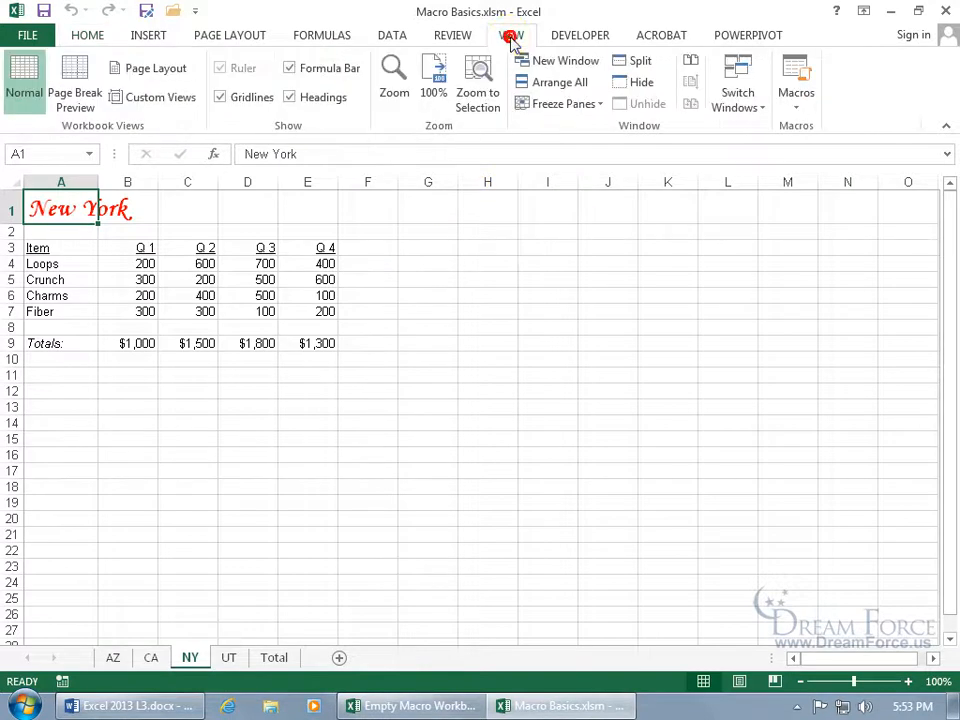
left_click(797, 92)
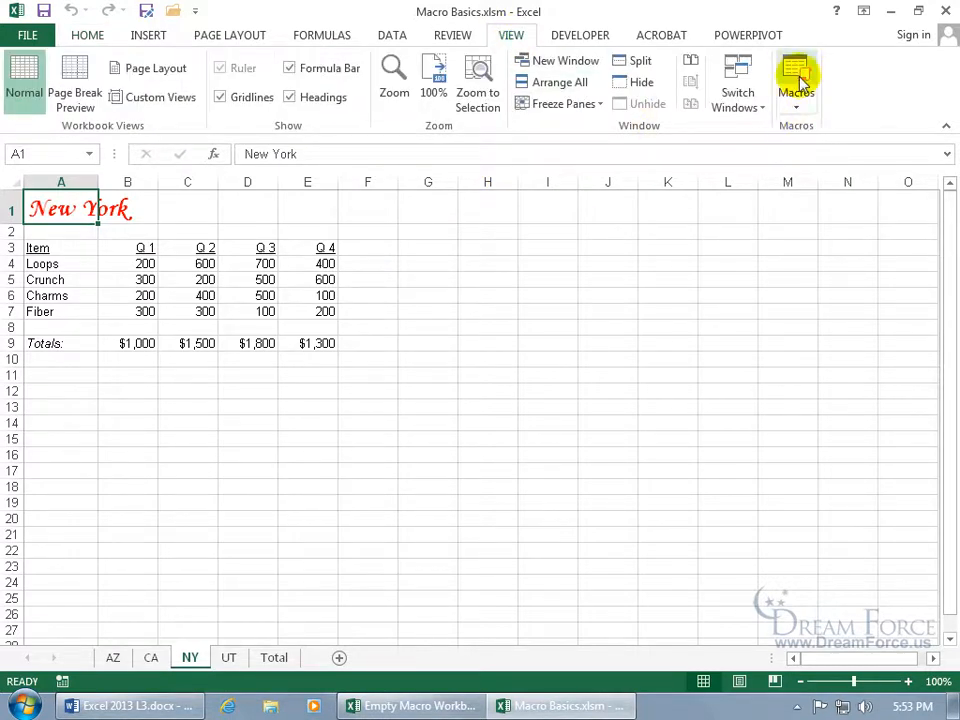
left_click(707, 336)
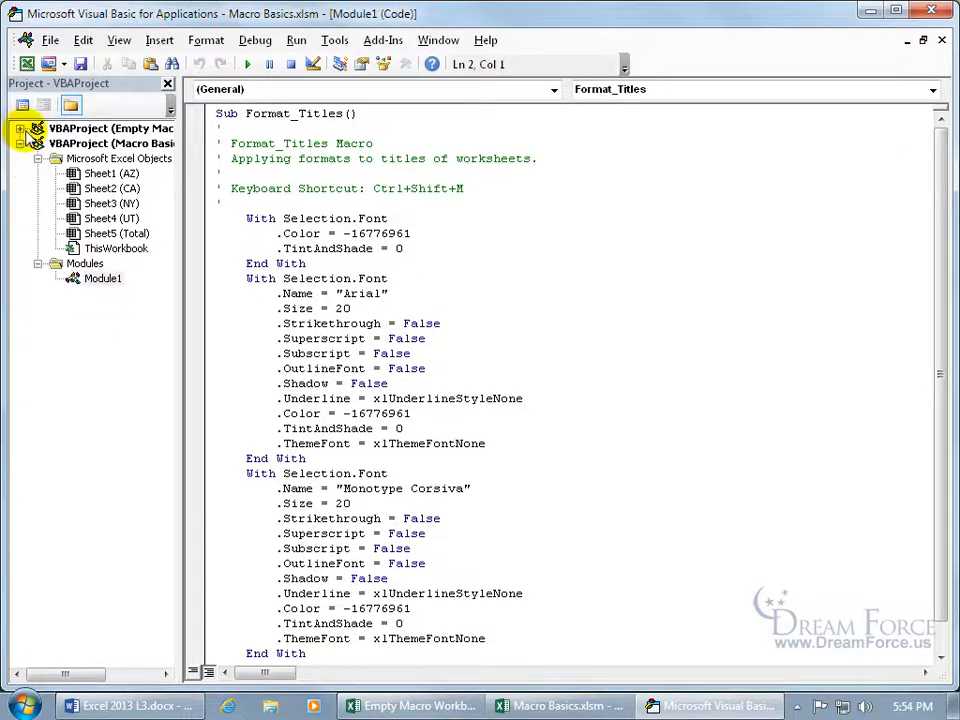
Expand the Empty Macro Workbook project and its Microsoft Excel Objects, and copy Module1 from the Macro Basics project into it
left_click(121, 128)
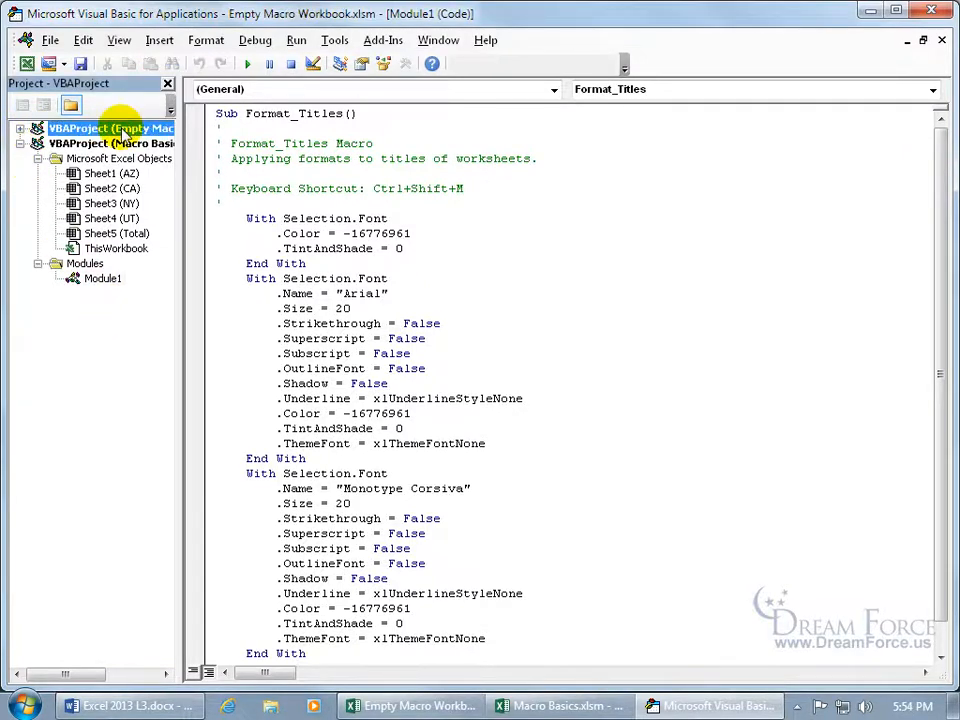
left_click(97, 144)
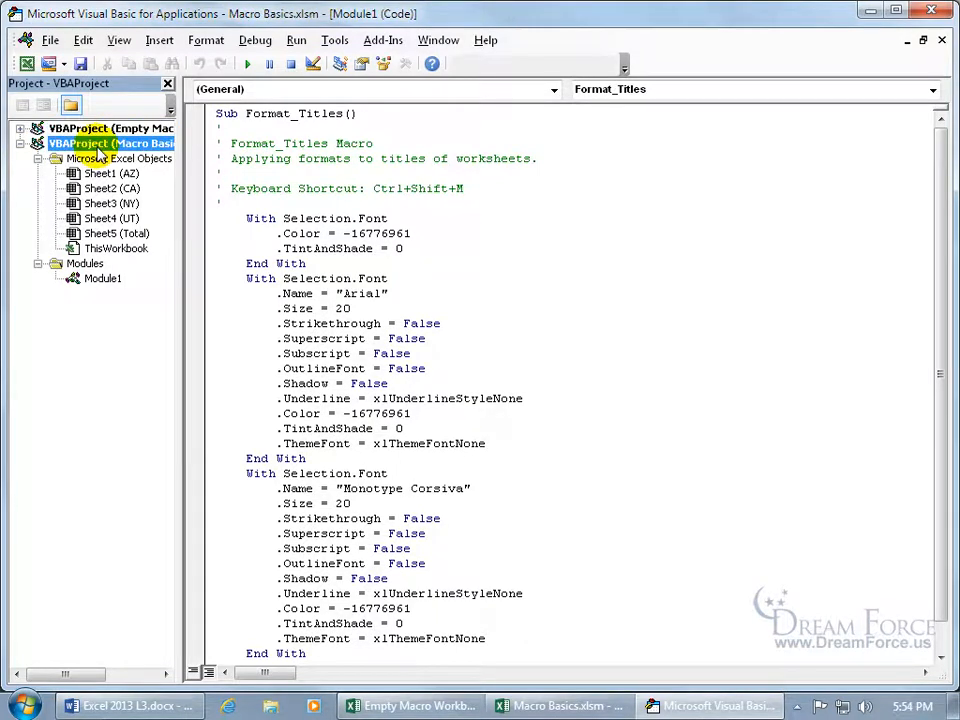
left_click(20, 130)
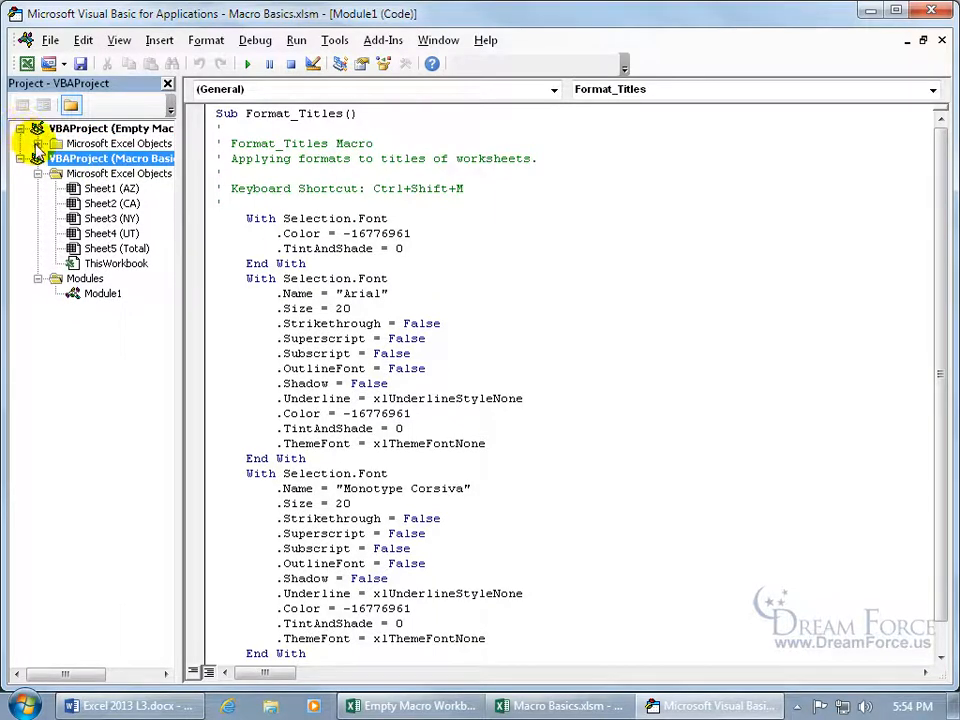
left_click(37, 144)
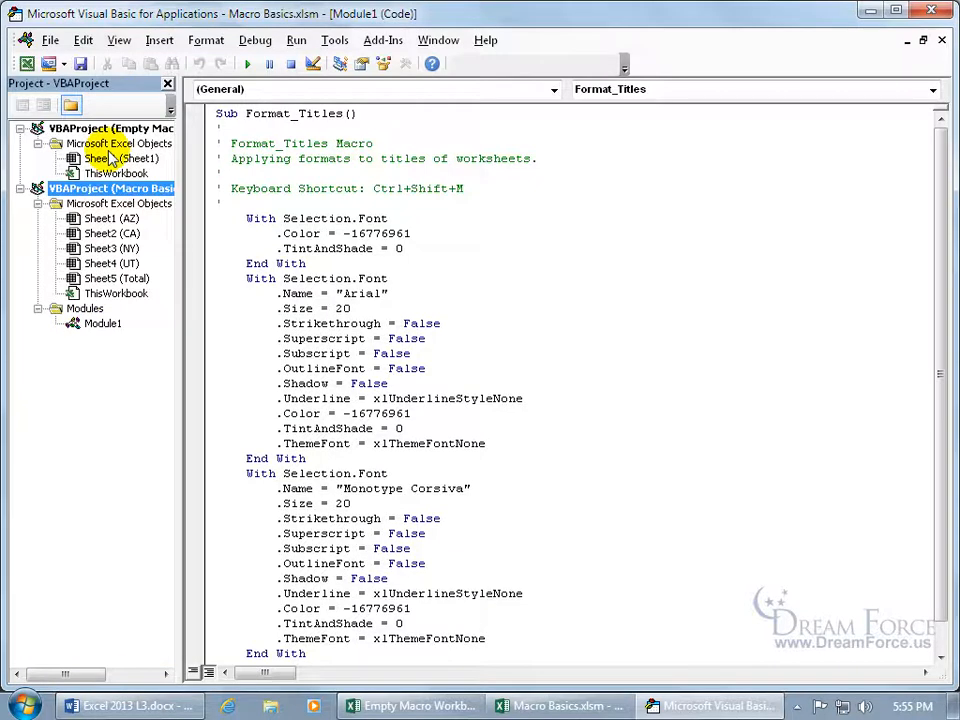
left_click_drag(89, 324, 92, 148)
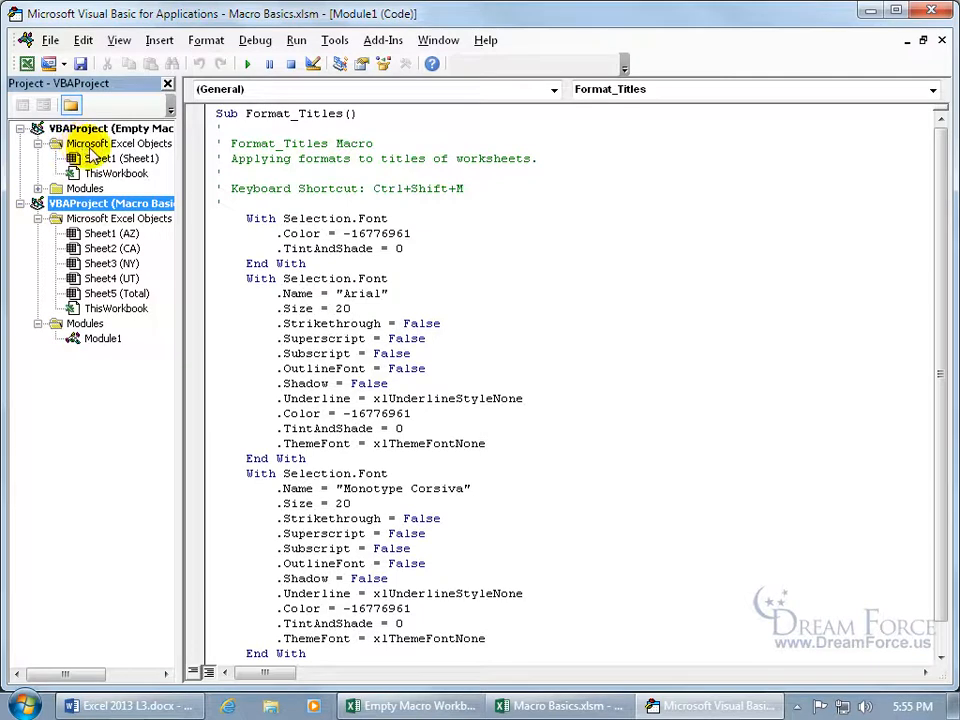
Expand the Modules folder of the Empty Macro Workbook project, and close both the Visual Basic editor and Macro Basics.xlsm
left_click(38, 188)
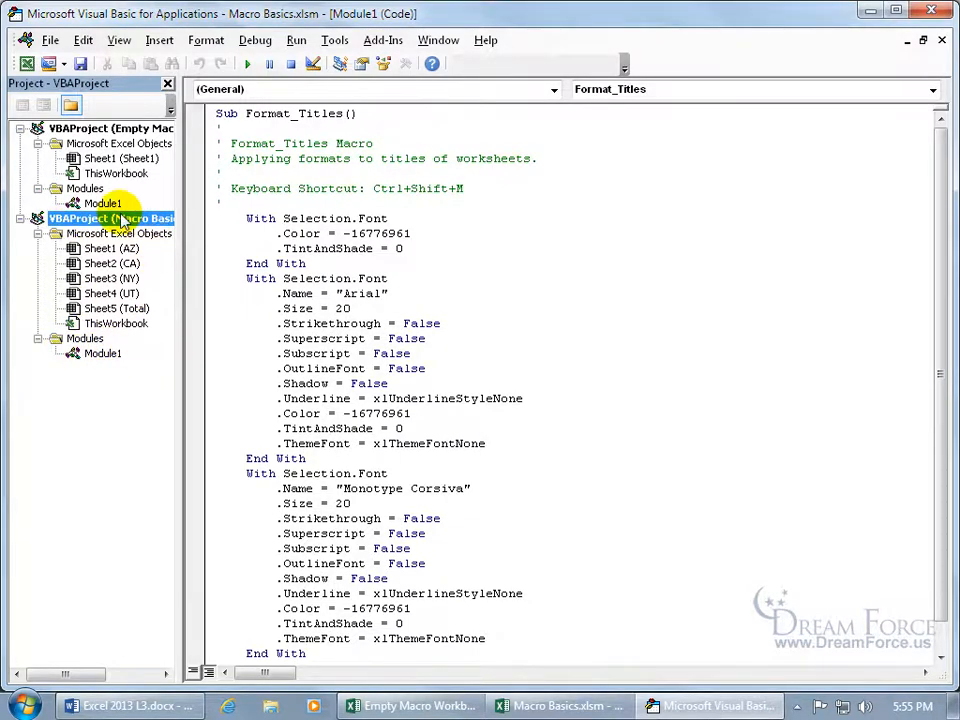
left_click(49, 41)
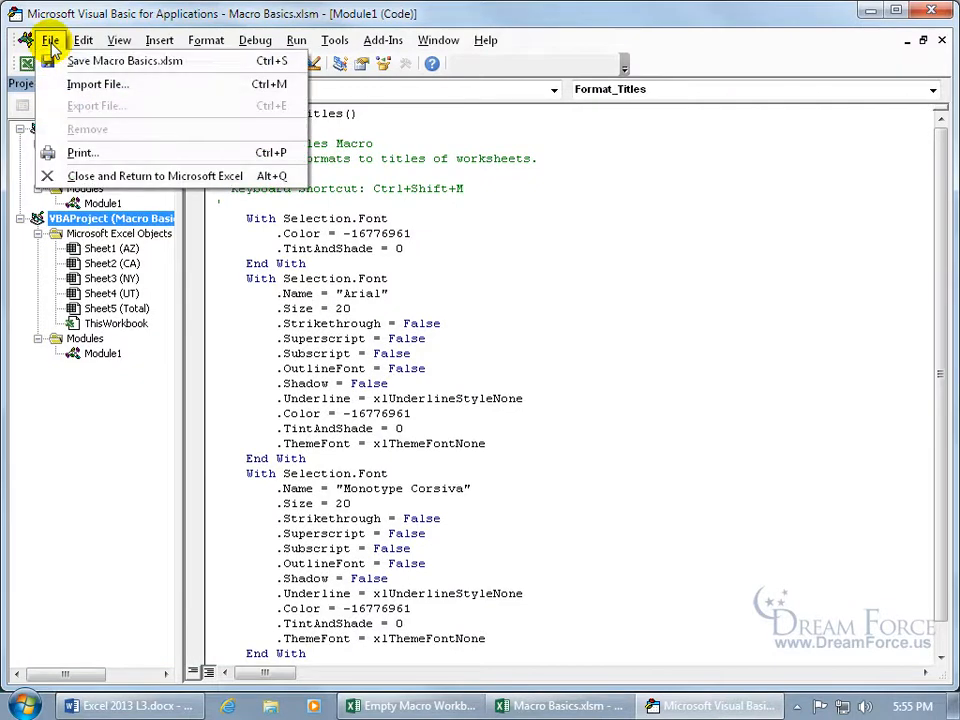
left_click(80, 176)
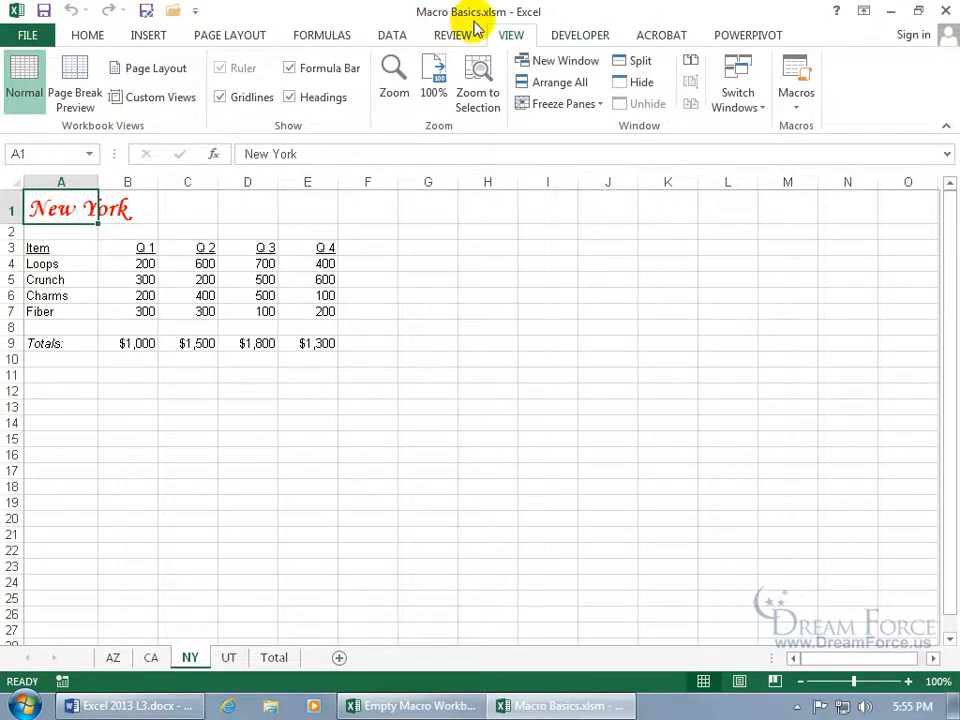
left_click(945, 11)
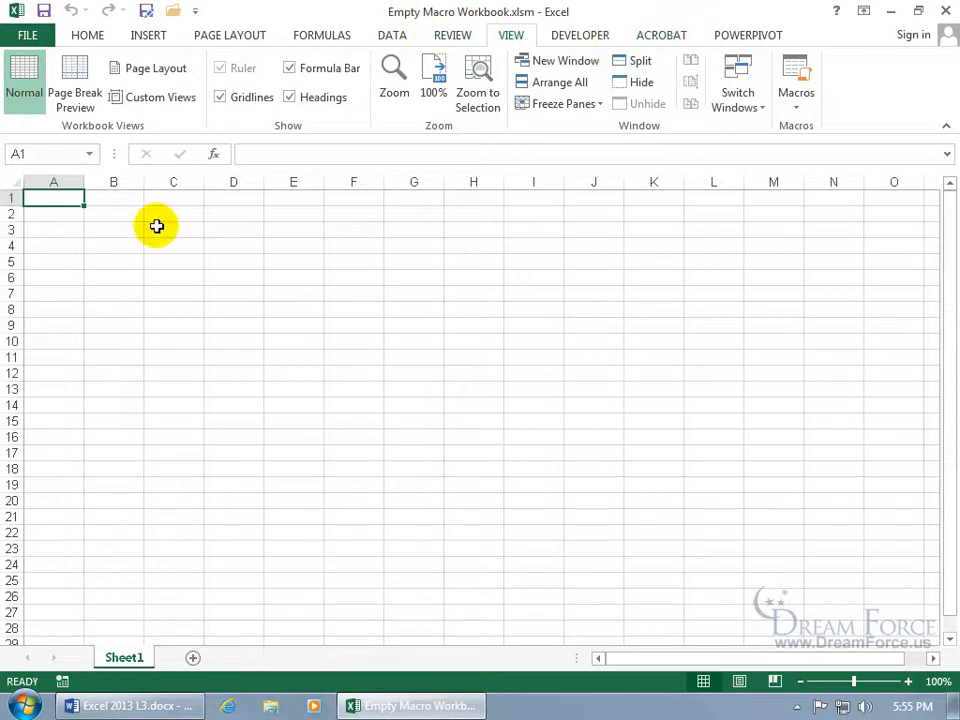
Enter "text" in cell A1 of Empty Macro Workbook and run the Format_Titles macro on that cell
type("text")
key("Return")
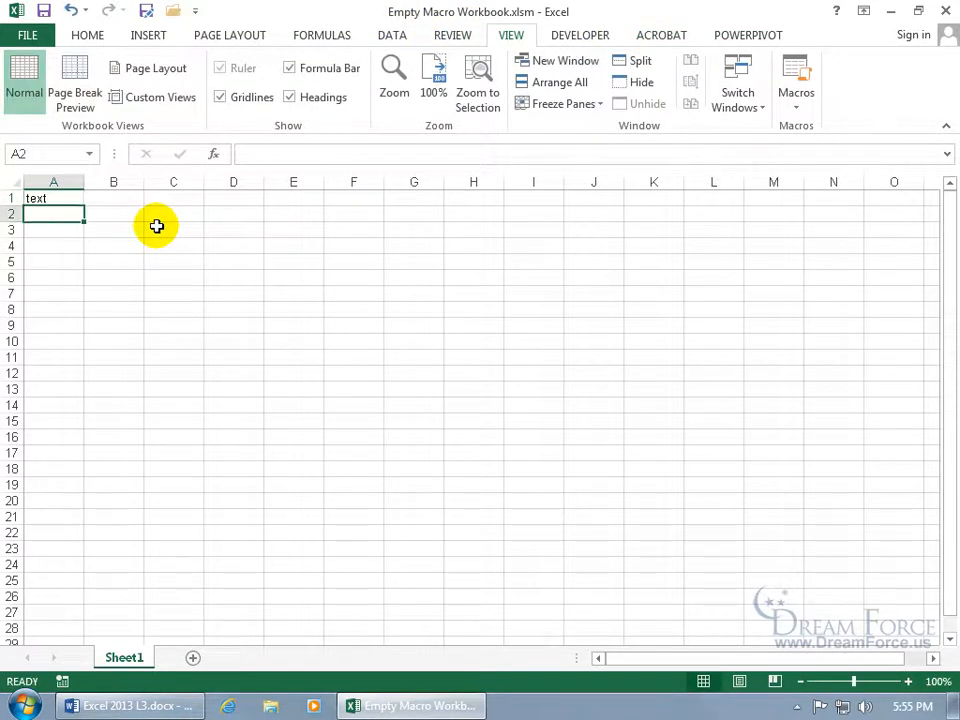
left_click(74, 198)
left_click(74, 198)
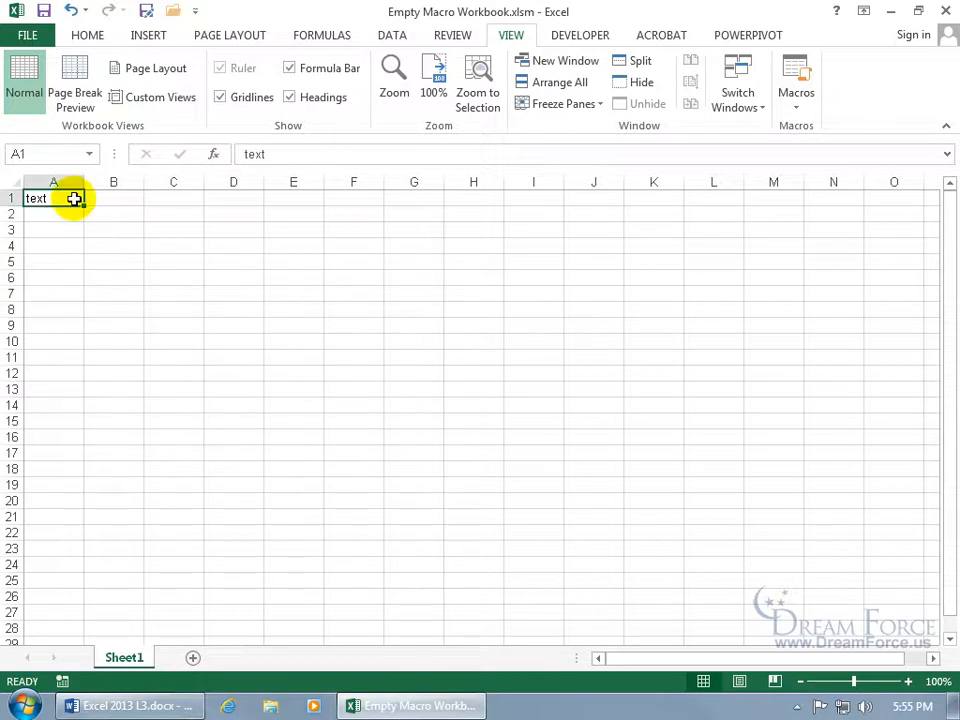
key("ctrl+shift+f")
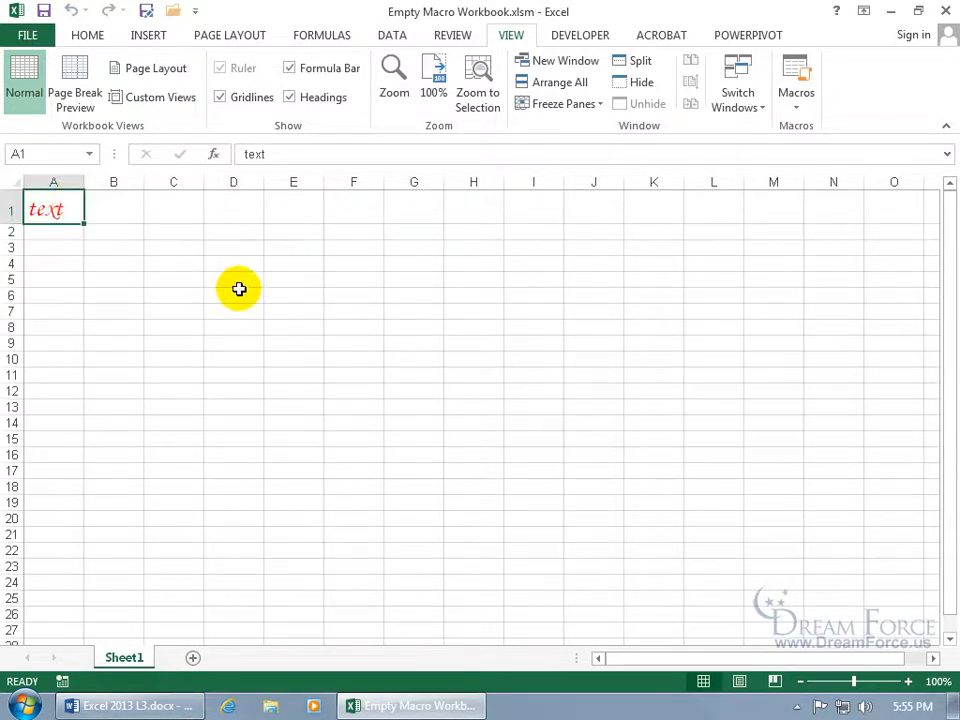
Open the list of macros available in all open workbooks
left_click(795, 78)
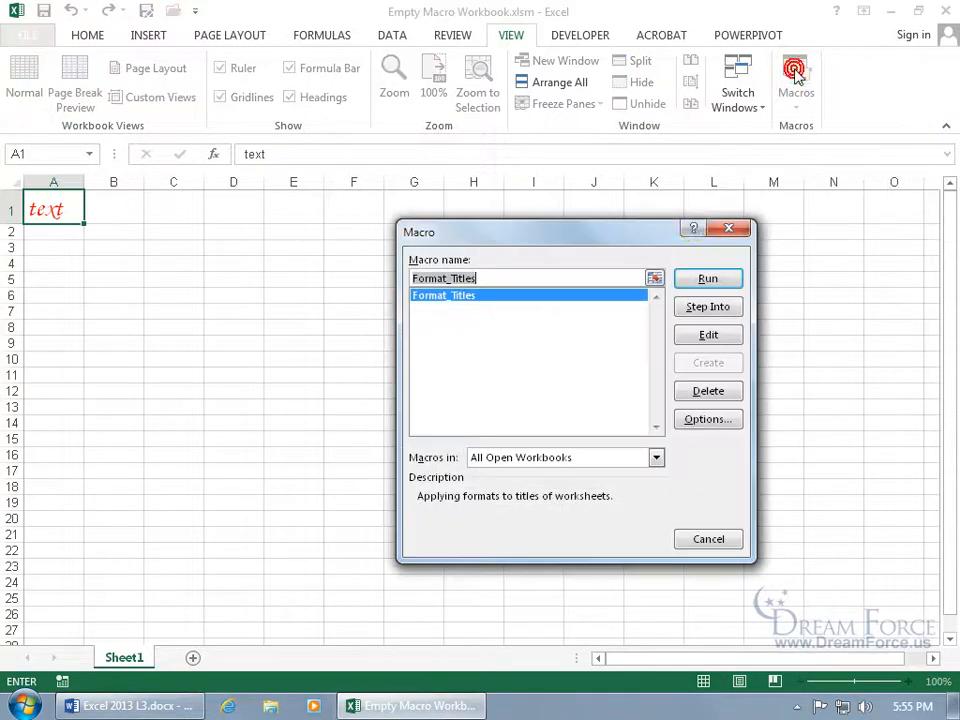